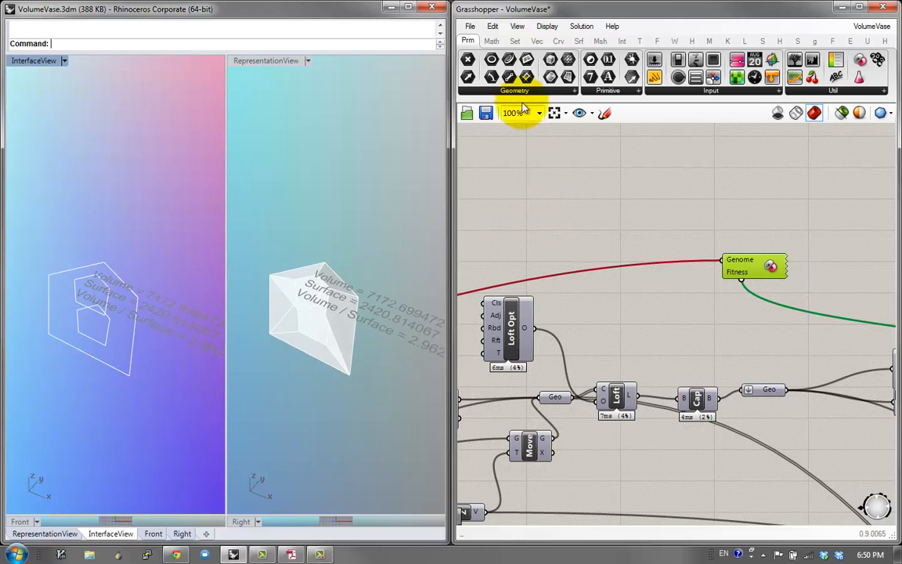
Step: Create a new Grasshopper document and switch back to the VolumeVase definition
{"action": "left_click", "coordinate": [469, 26]}
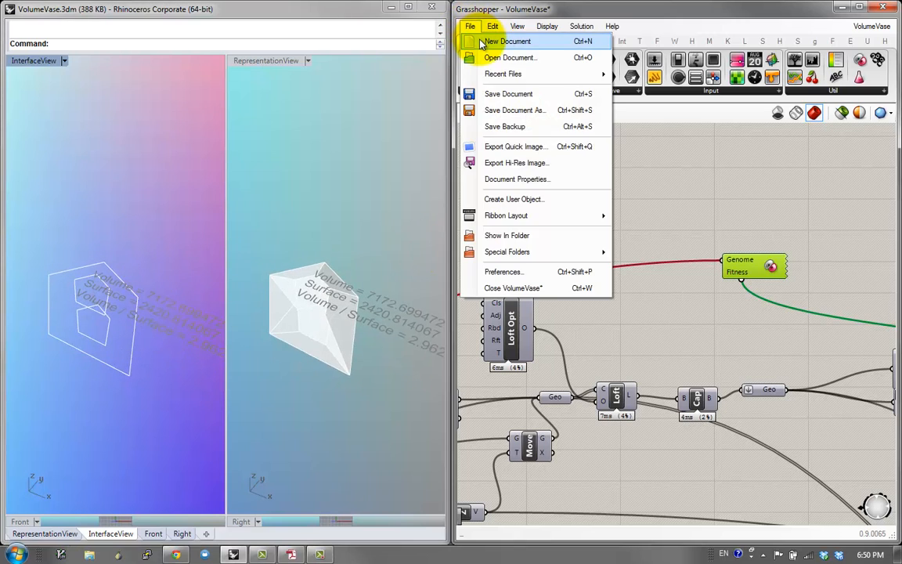
{"action": "left_click", "coordinate": [481, 43]}
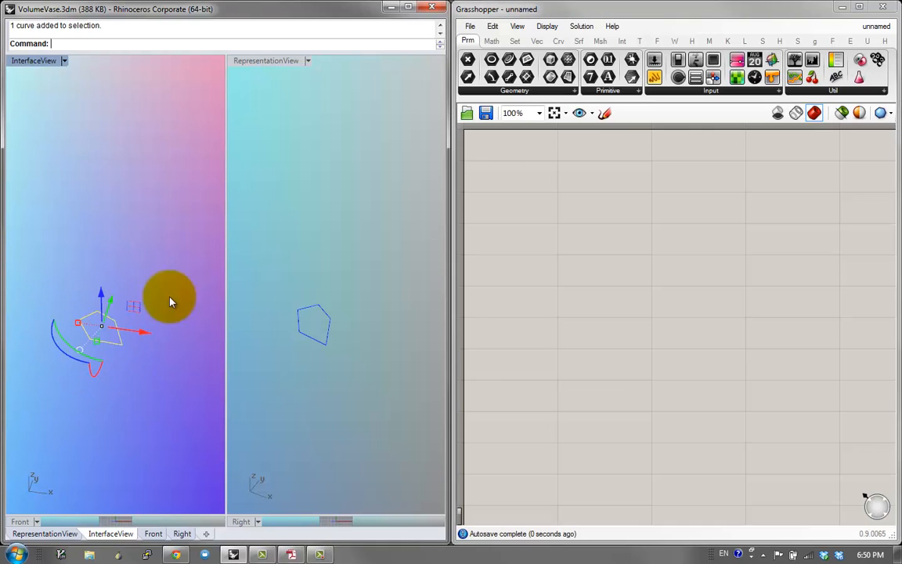
{"action": "left_click", "coordinate": [877, 26]}
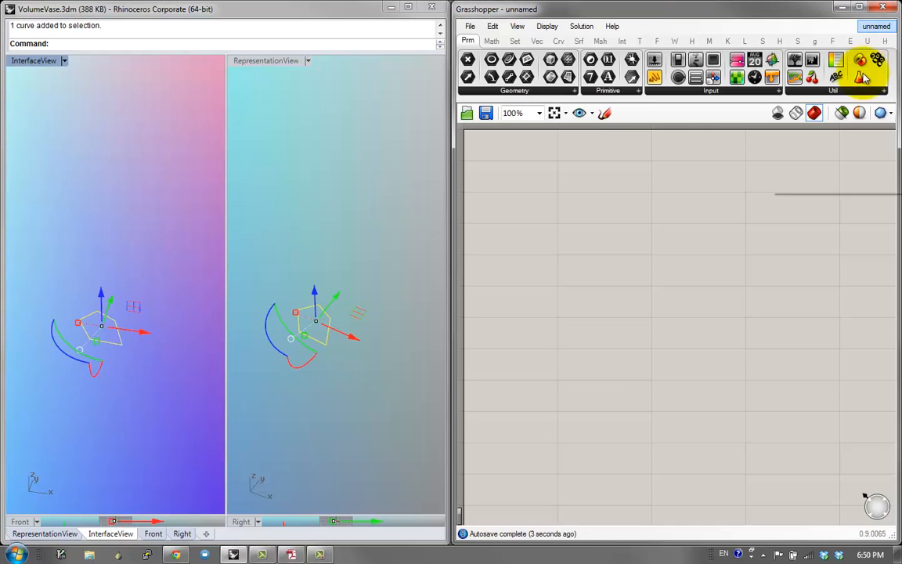
{"action": "left_click", "coordinate": [807, 161]}
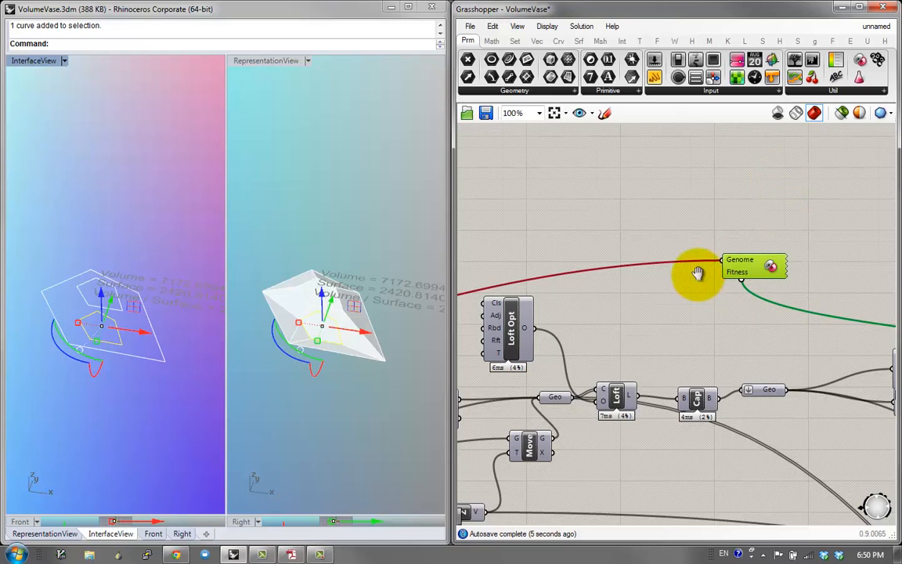
Step: Copy the syncFlounderCamera component with its toggle, view-name panels and 20 ms timer from VolumeVase into the new unnamed document
{"action": "scroll", "coordinate": [697, 276], "scroll_direction": "down", "scroll_amount": 5}
{"action": "left_click_drag", "start_coordinate": [674, 349], "coordinate": [578, 429]}
{"action": "scroll", "coordinate": [606, 320], "scroll_direction": "up", "scroll_amount": 3}
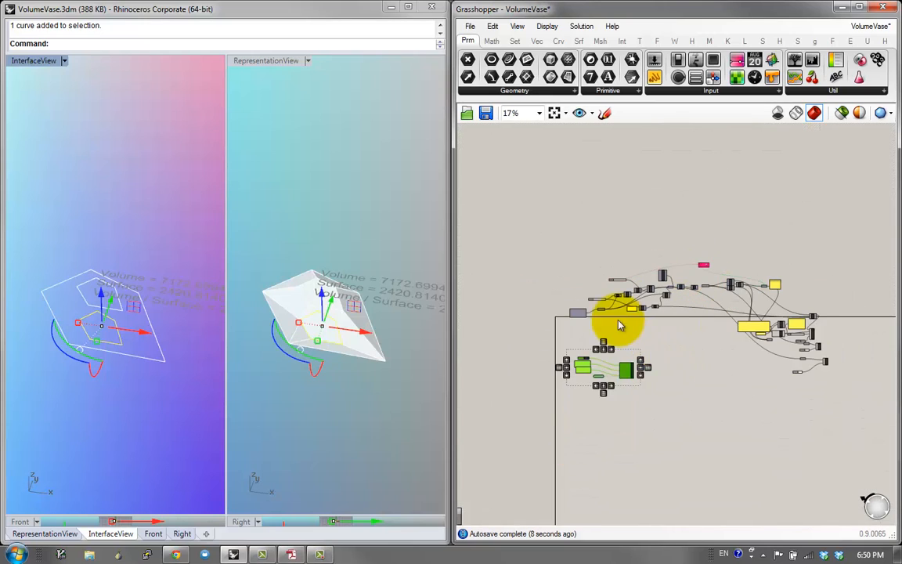
{"action": "left_click", "coordinate": [588, 312], "text": "shift"}
{"action": "left_click_drag", "start_coordinate": [751, 363], "coordinate": [585, 487]}
{"action": "scroll", "coordinate": [682, 426], "scroll_direction": "up", "scroll_amount": 5}
{"action": "scroll", "coordinate": [683, 431], "scroll_direction": "up", "scroll_amount": 1}
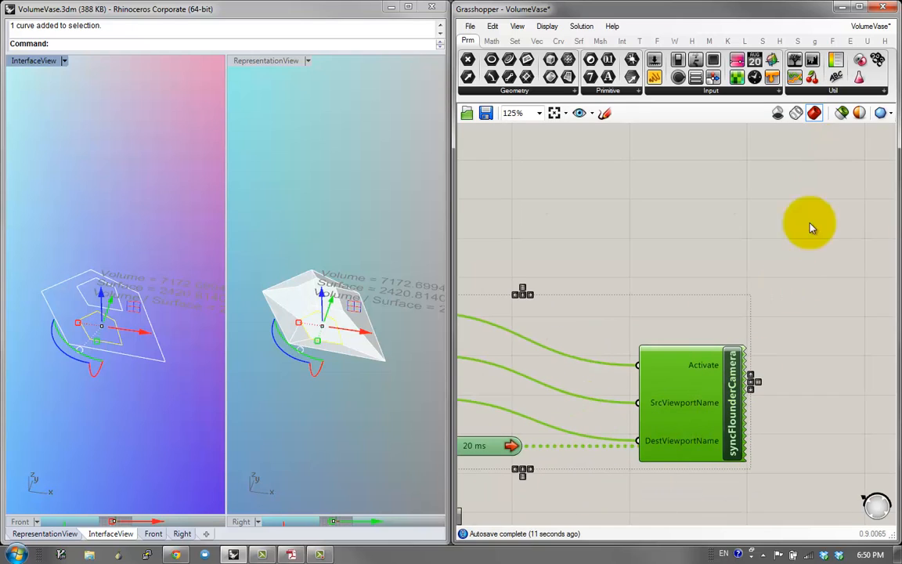
{"action": "left_click", "coordinate": [867, 40]}
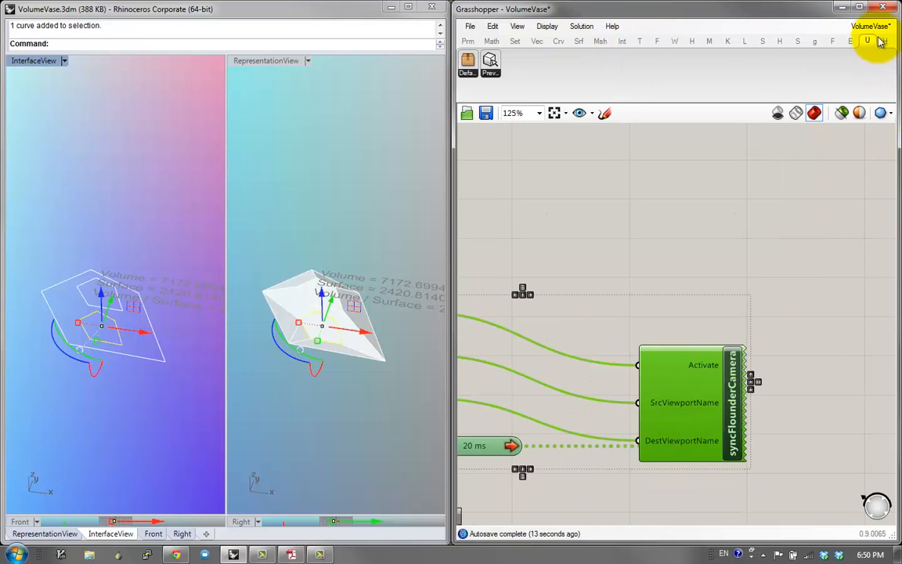
{"action": "left_click", "coordinate": [869, 29]}
{"action": "left_click", "coordinate": [841, 161]}
{"action": "key", "text": "ctrl+v"}
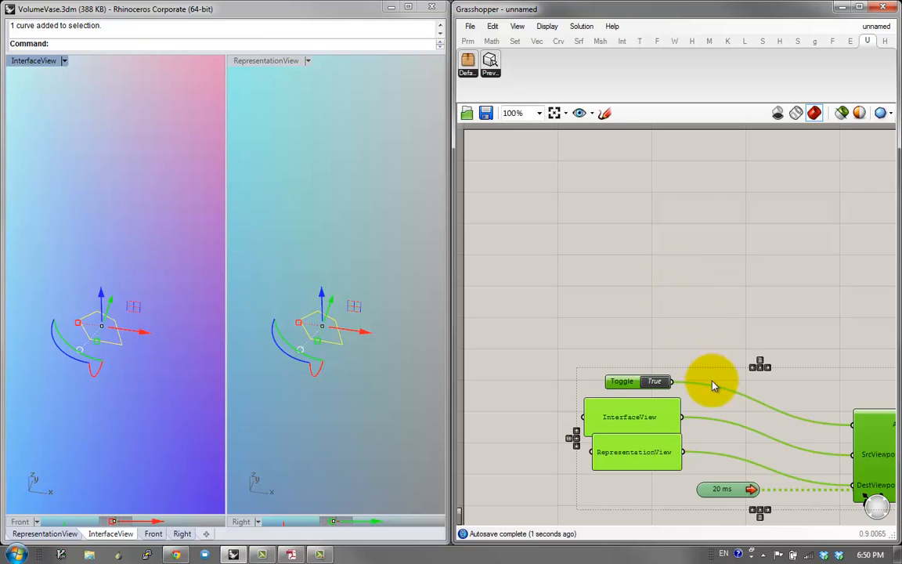
Step: Move the syncFlounderCamera component slightly closer to its connected toggle and view-name panels
{"action": "scroll", "coordinate": [640, 339], "scroll_direction": "up", "scroll_amount": 2}
{"action": "left_click", "coordinate": [779, 349]}
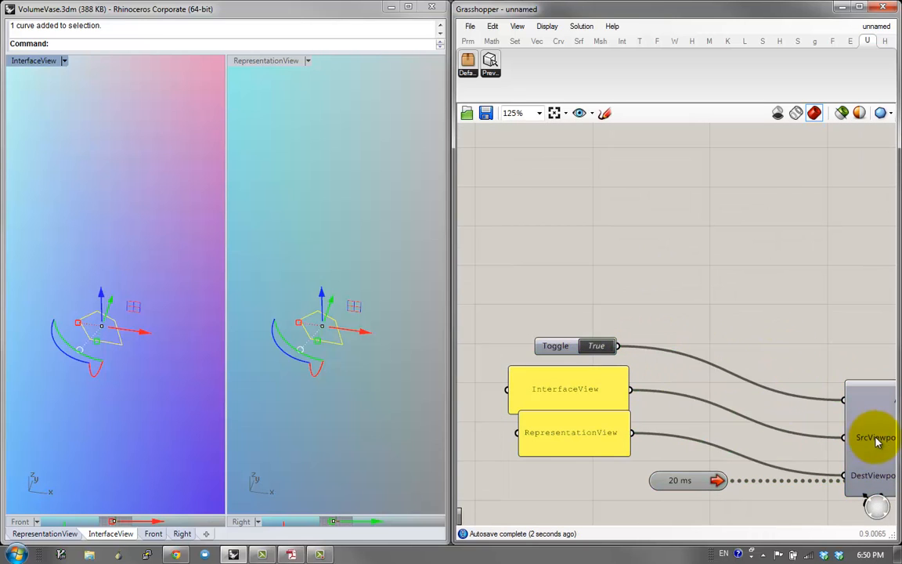
{"action": "left_click_drag", "start_coordinate": [875, 432], "coordinate": [847, 408]}
Step: Orbit and pan the InterfaceView to check whether the RepresentationView camera follows it
{"action": "right_click_drag", "start_coordinate": [29, 297], "coordinate": [202, 349]}
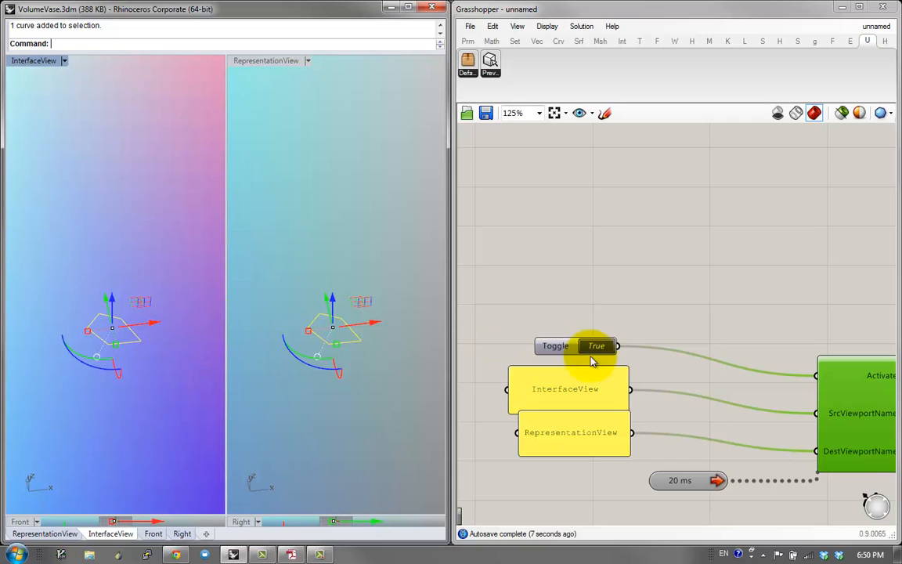
{"action": "left_click", "coordinate": [658, 292]}
{"action": "right_click_drag", "start_coordinate": [658, 292], "coordinate": [556, 291]}
{"action": "right_click_drag", "start_coordinate": [142, 312], "coordinate": [91, 256]}
{"action": "right_click_drag", "start_coordinate": [635, 312], "coordinate": [689, 275]}
{"action": "right_click_drag", "start_coordinate": [134, 317], "coordinate": [157, 319]}
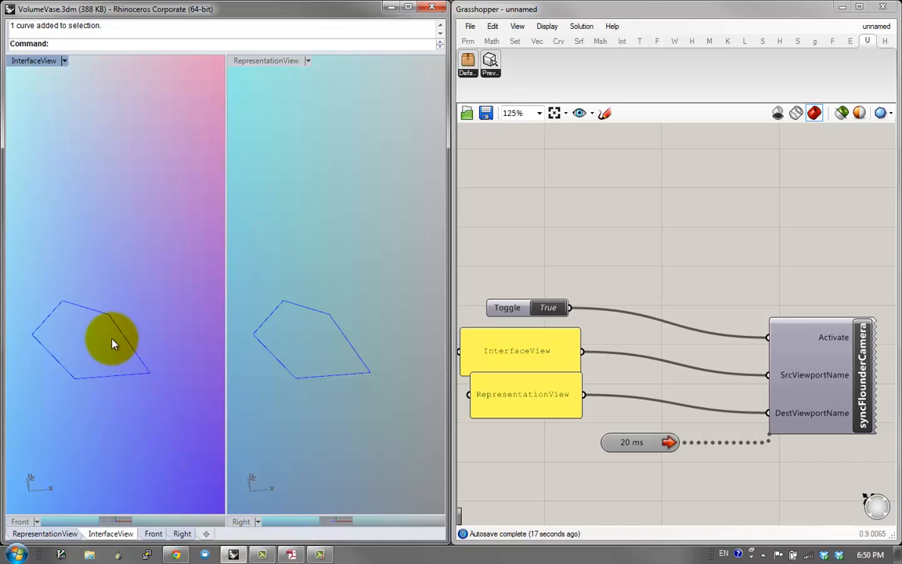
{"action": "right_click_drag", "start_coordinate": [111, 339], "coordinate": [116, 356], "text": "shift"}
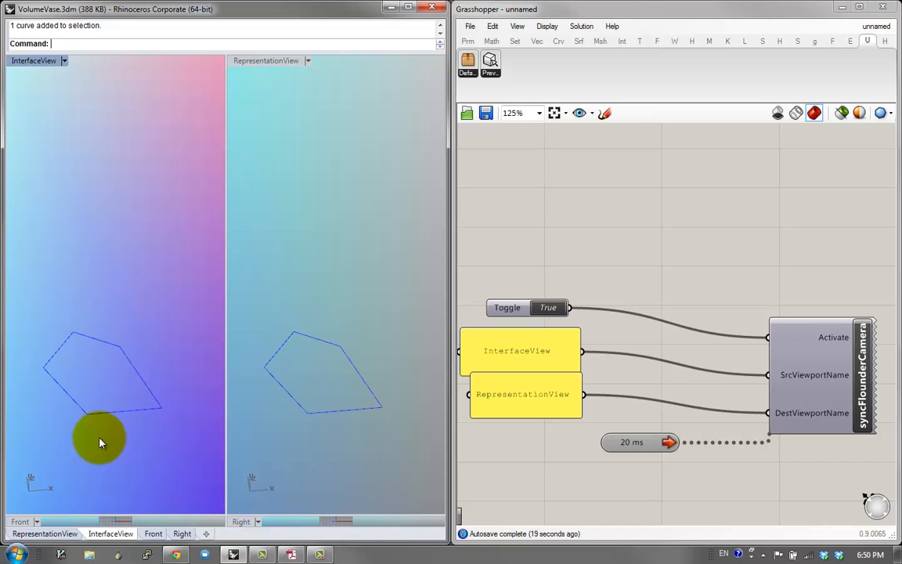
Step: Delete the pentagon curve and draw a circle from its center in the InterfaceView
{"action": "left_click", "coordinate": [103, 410]}
{"action": "key", "text": "Delete"}
{"action": "type", "text": "E"}
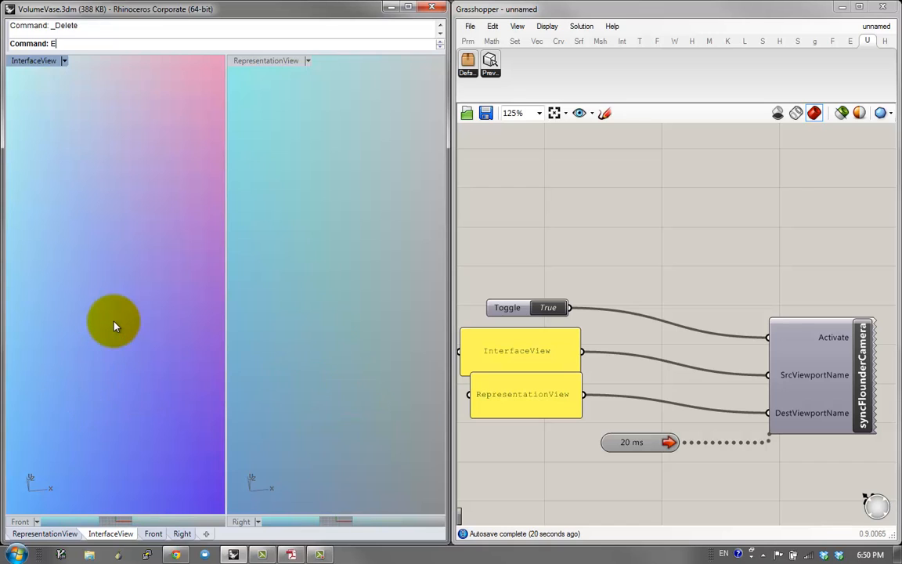
{"action": "type", "text": "Circle"}
{"action": "key", "text": "Return"}
{"action": "left_click", "coordinate": [62, 340]}
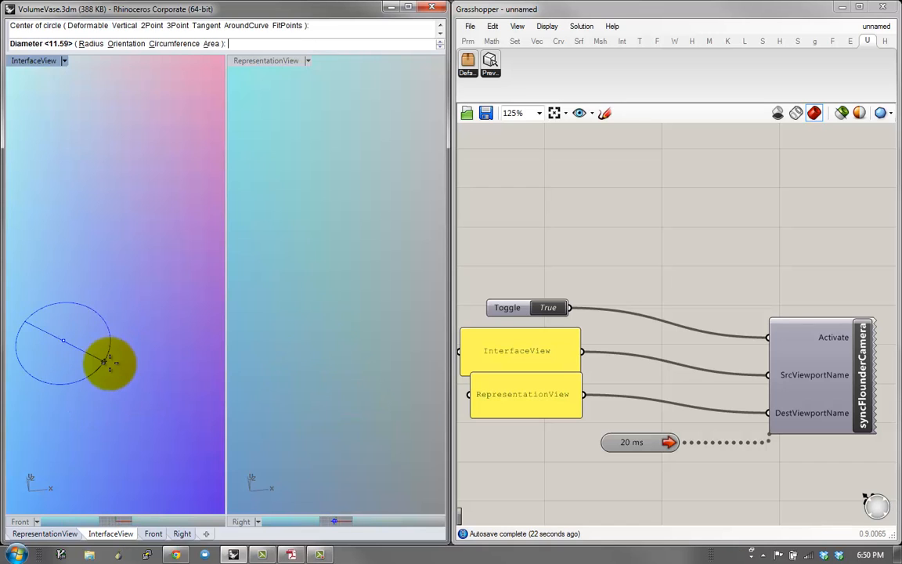
{"action": "left_click", "coordinate": [107, 359]}
{"action": "left_click", "coordinate": [100, 328]}
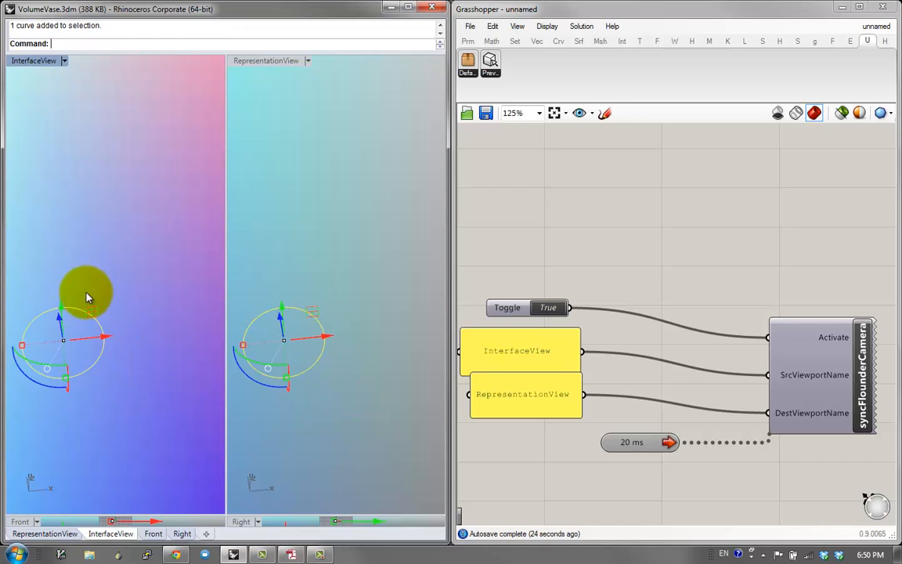
{"action": "right_click_drag", "start_coordinate": [105, 256], "coordinate": [125, 301]}
{"action": "scroll", "coordinate": [125, 301], "scroll_direction": "down", "scroll_amount": 2}
{"action": "left_click", "coordinate": [141, 304]}
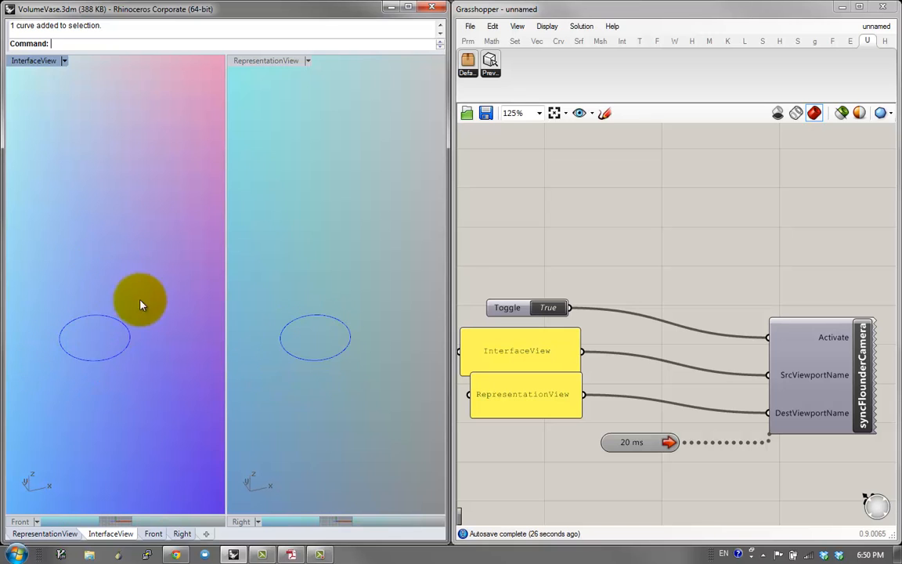
{"action": "right_click_drag", "start_coordinate": [196, 363], "coordinate": [130, 285]}
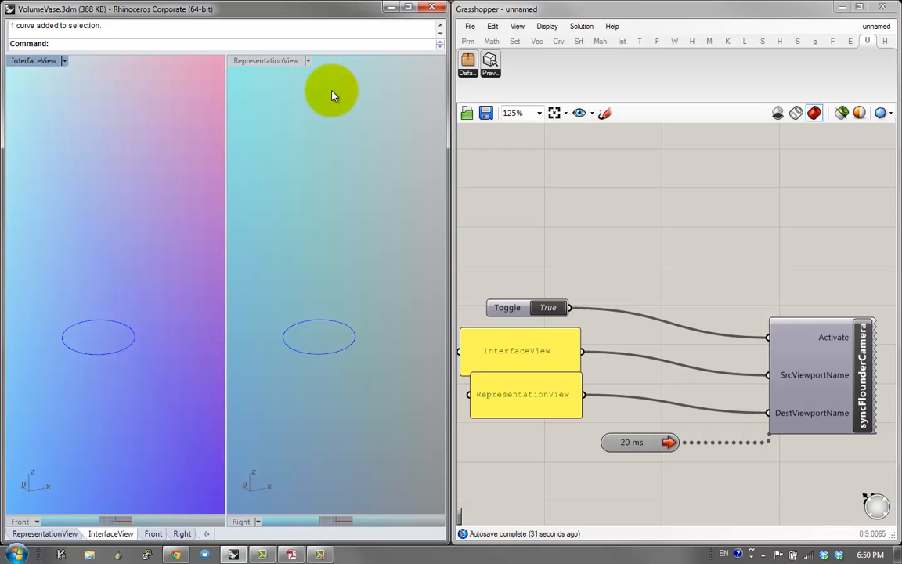
Step: Show the Rhino layer list and add a Geometry Pipeline above the toggle with its layer set to VaseBase
{"action": "type", "text": "Layer"}
{"action": "key", "text": "Return"}
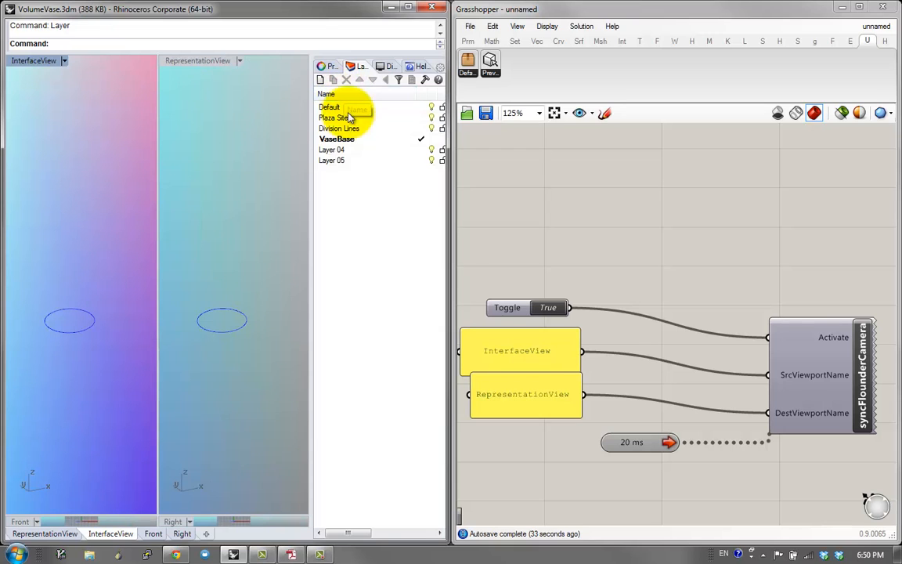
{"action": "right_click_drag", "start_coordinate": [534, 226], "coordinate": [582, 303]}
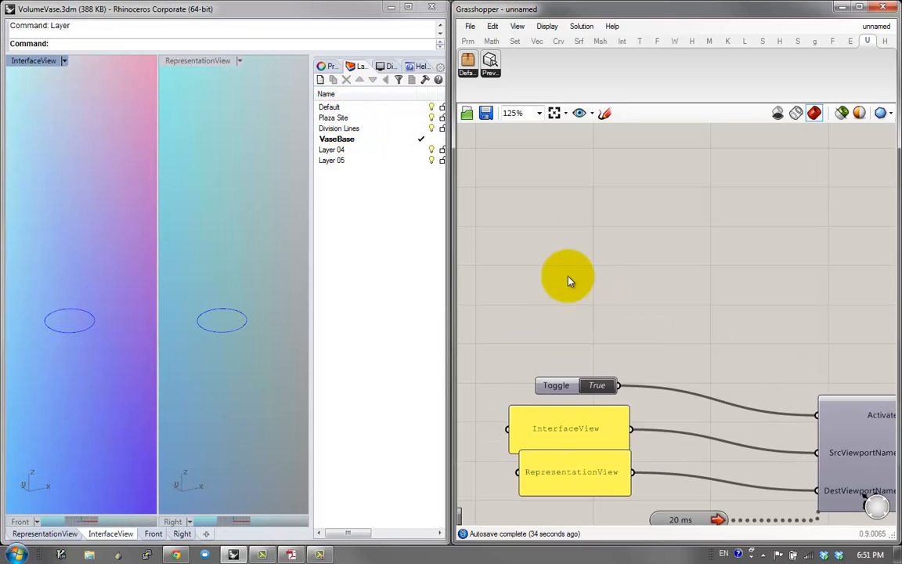
{"action": "double_click", "coordinate": [569, 280]}
{"action": "type", "text": "pipe"}
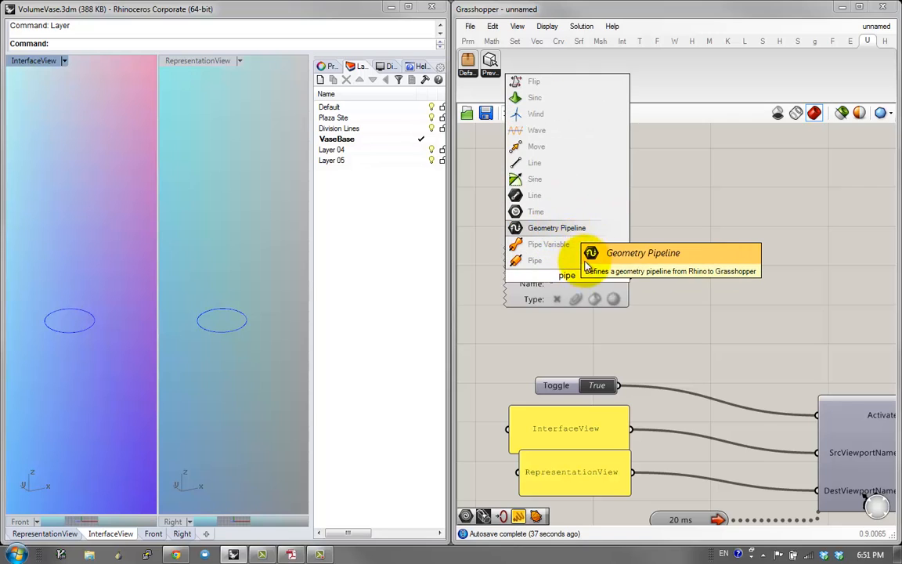
{"action": "key", "text": "Return"}
{"action": "left_click", "coordinate": [574, 267]}
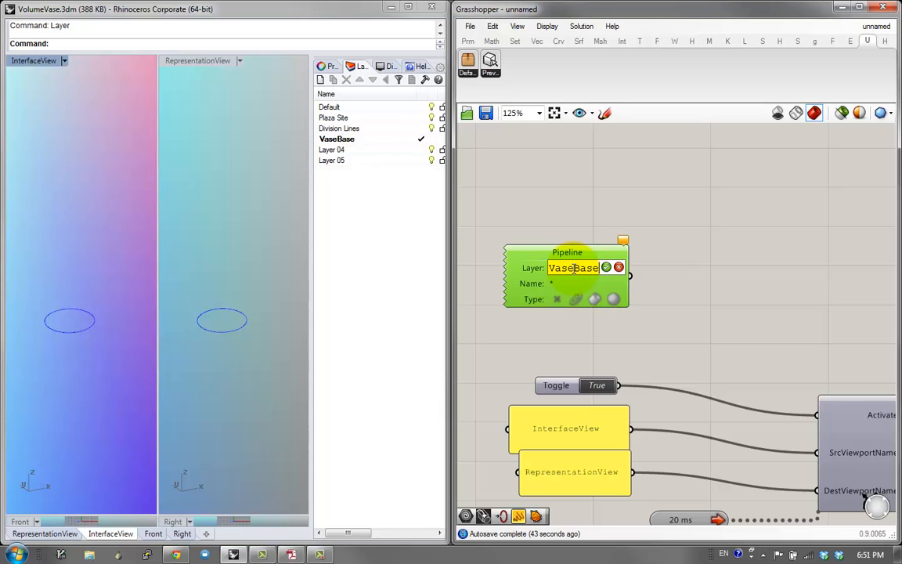
{"action": "left_click_drag", "start_coordinate": [573, 272], "coordinate": [591, 274]}
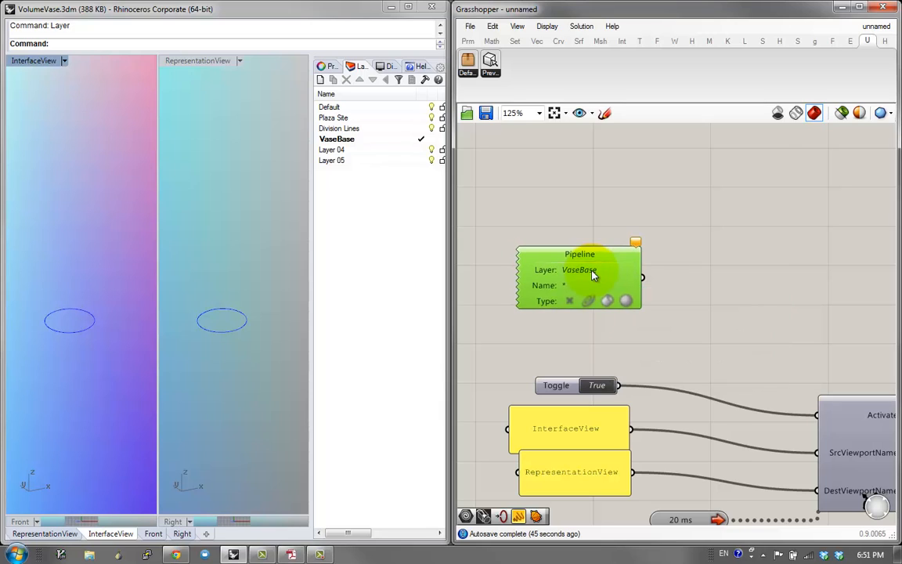
Step: Copy the circle vertically to two higher levels and enlarge the middle copy
{"action": "left_click", "coordinate": [153, 330]}
{"action": "left_click", "coordinate": [89, 314]}
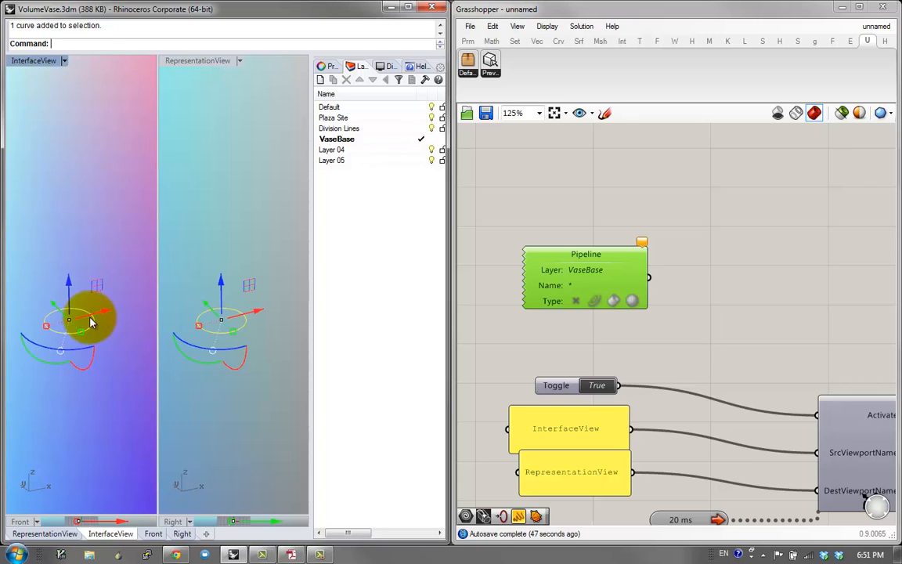
{"action": "type", "text": "c"}
{"action": "key", "text": "Return"}
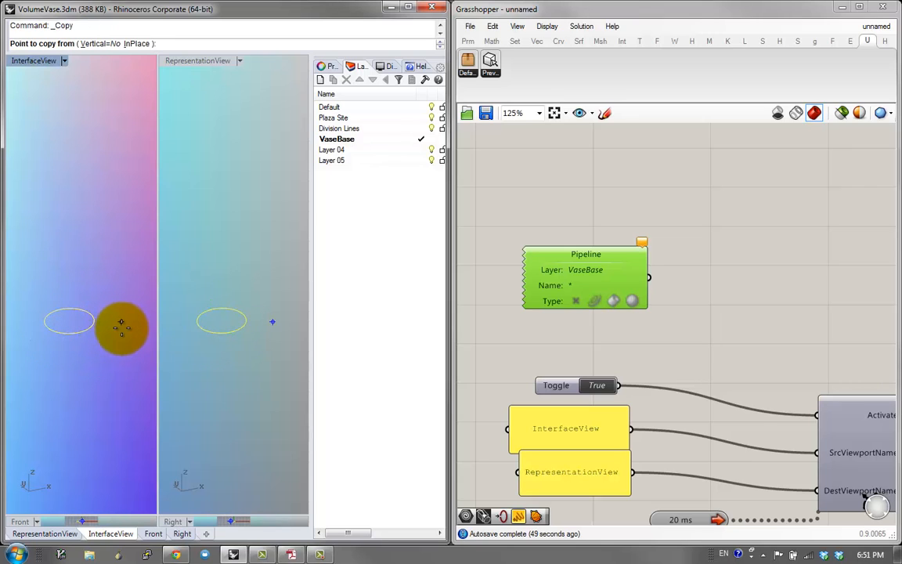
{"action": "type", "text": "v"}
{"action": "key", "text": "Return"}
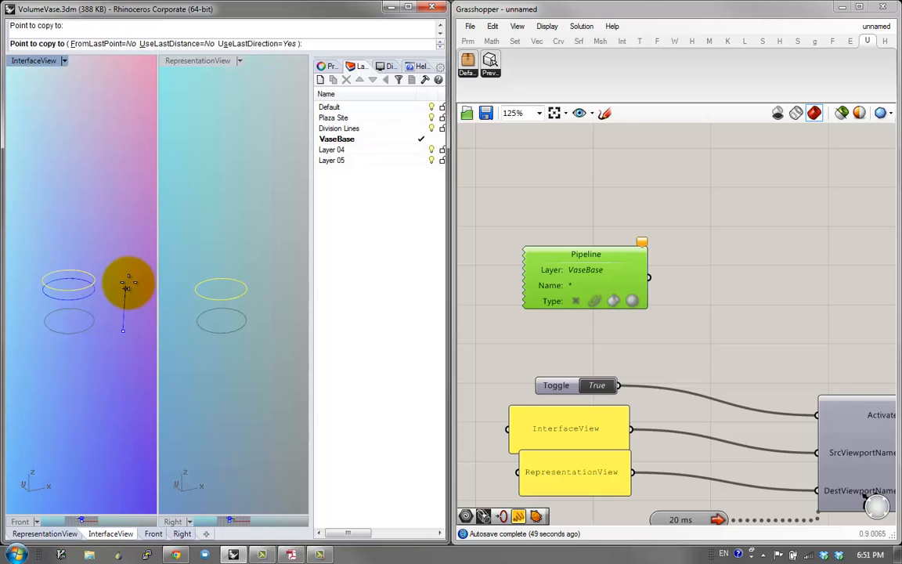
{"action": "left_click", "coordinate": [125, 264]}
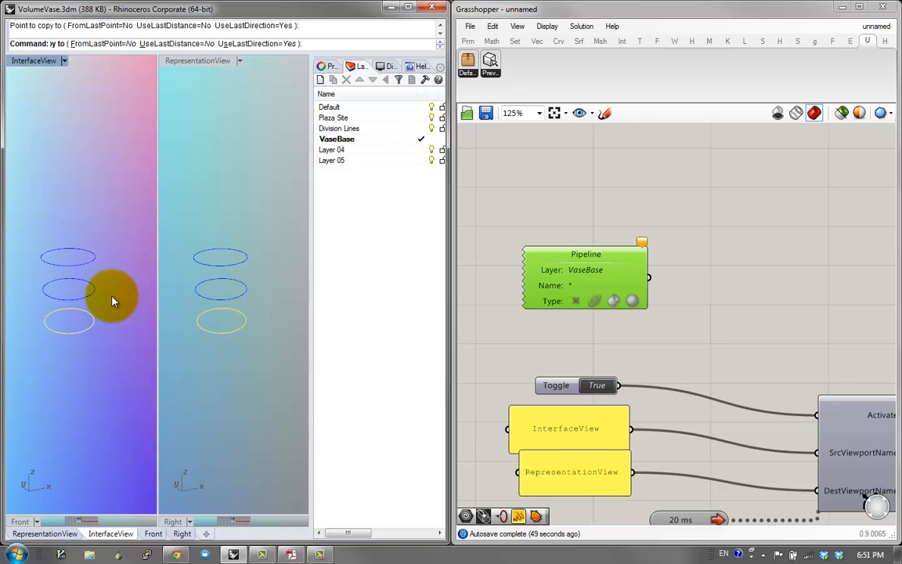
{"action": "left_click", "coordinate": [91, 296]}
{"action": "left_click_drag", "start_coordinate": [81, 300], "coordinate": [100, 316], "text": "shift"}
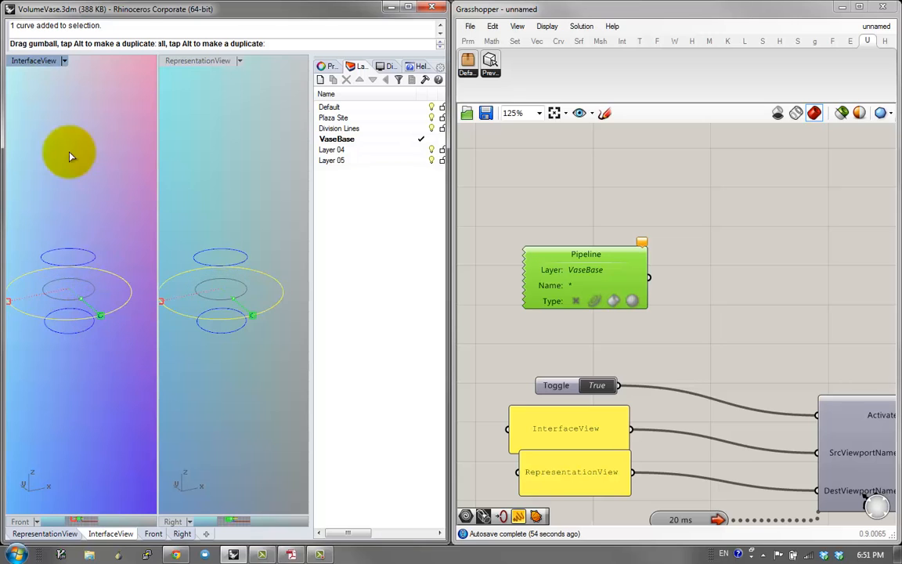
Step: Maximize the InterfaceView viewport and set the camera-sync toggle to False
{"action": "double_click", "coordinate": [39, 62]}
{"action": "mouse_move", "coordinate": [198, 353]}
{"action": "left_mouse_down", "text": "shift"}
{"action": "mouse_move", "coordinate": [177, 328]}
{"action": "mouse_move", "coordinate": [199, 364]}
{"action": "mouse_move", "coordinate": [154, 316]}
{"action": "mouse_move", "coordinate": [195, 350]}
{"action": "left_mouse_up", "text": "shift"}
{"action": "key", "text": "Escape"}
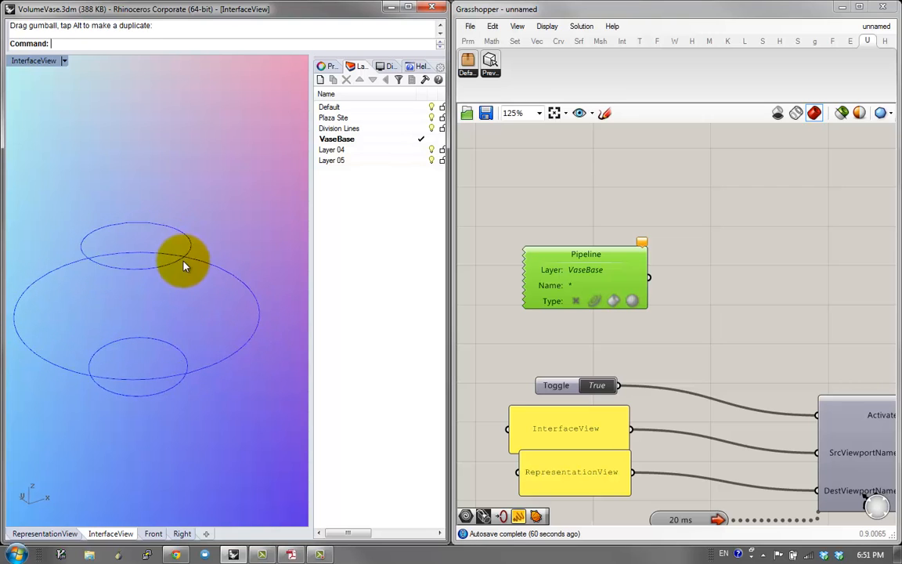
{"action": "right_click_drag", "start_coordinate": [184, 267], "coordinate": [182, 370], "text": "ctrl"}
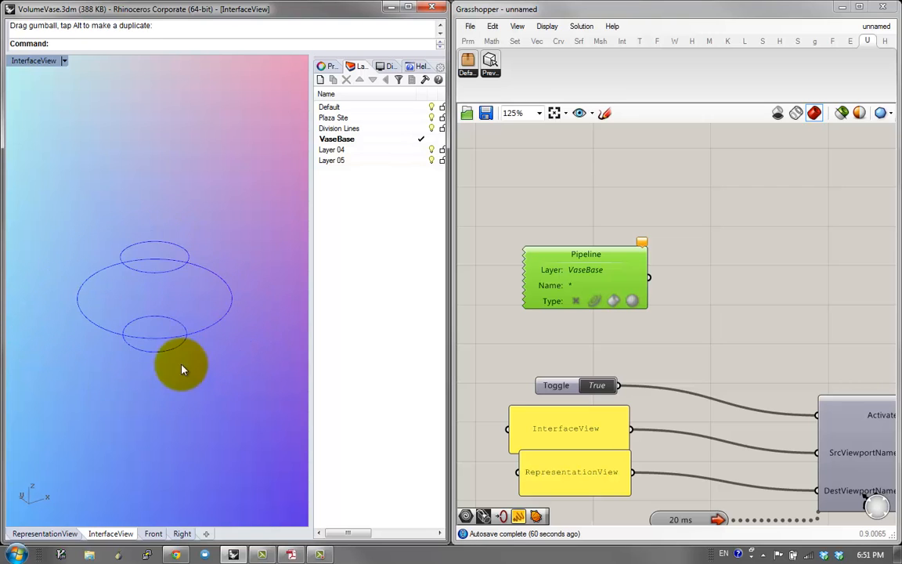
{"action": "left_click", "coordinate": [596, 385]}
{"action": "right_click_drag", "start_coordinate": [192, 311], "coordinate": [153, 292]}
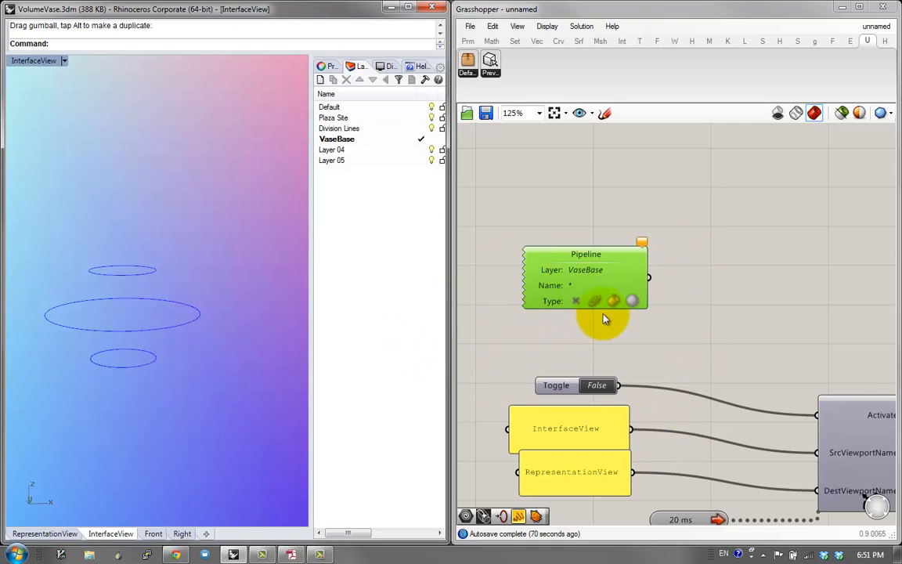
{"action": "right_click_drag", "start_coordinate": [239, 243], "coordinate": [228, 236]}
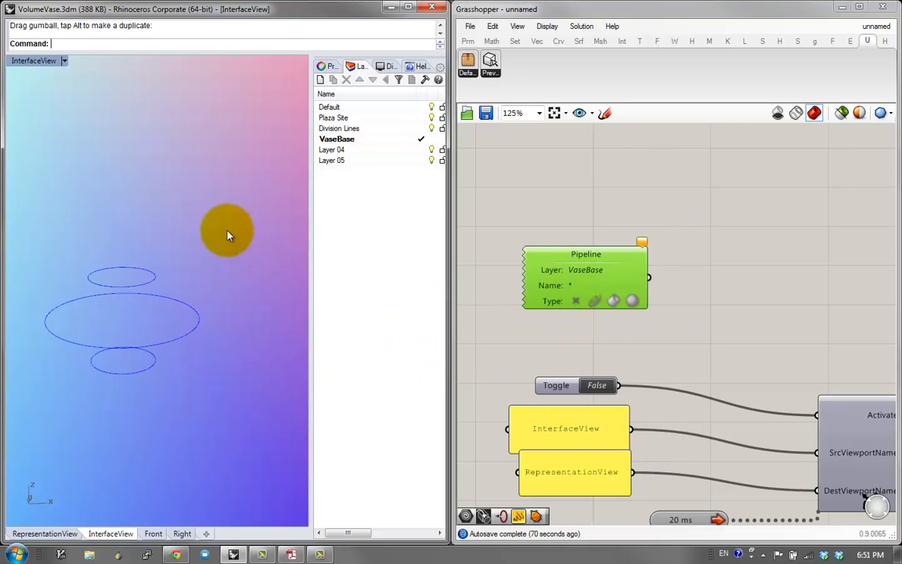
Step: Delete the middle and top circles, leaving only the base circle
{"action": "key", "text": "ctrl+a"}
{"action": "left_click", "coordinate": [209, 289]}
{"action": "right_click_drag", "start_coordinate": [181, 183], "coordinate": [146, 185]}
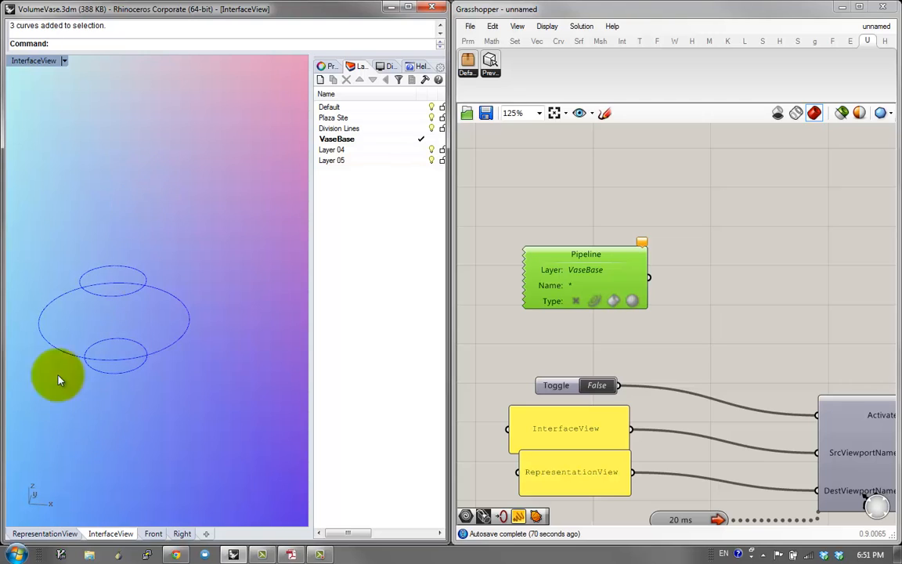
{"action": "right_click_drag", "start_coordinate": [192, 291], "coordinate": [175, 284]}
{"action": "left_click", "coordinate": [159, 320]}
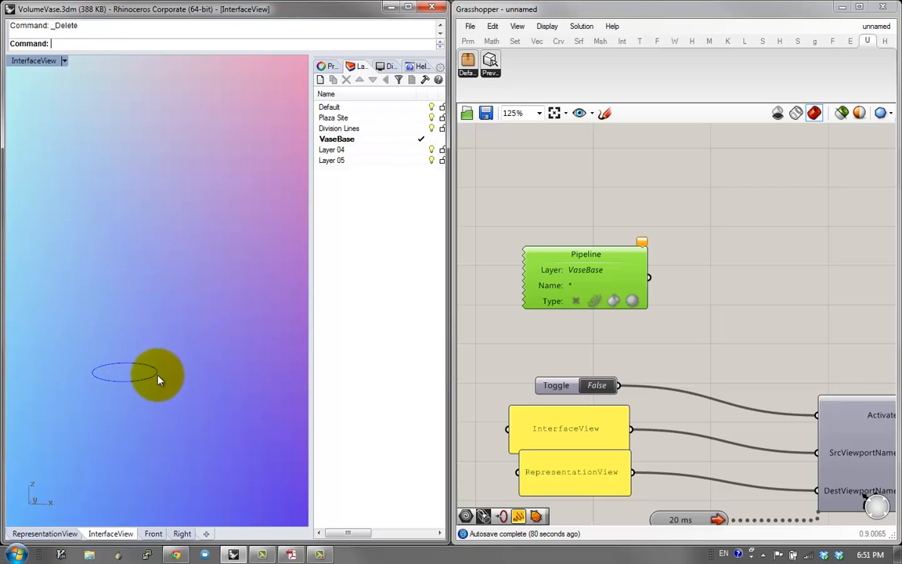
Step: Set the VaseBase pipeline's geometry type filter to curves only
{"action": "left_click", "coordinate": [613, 301]}
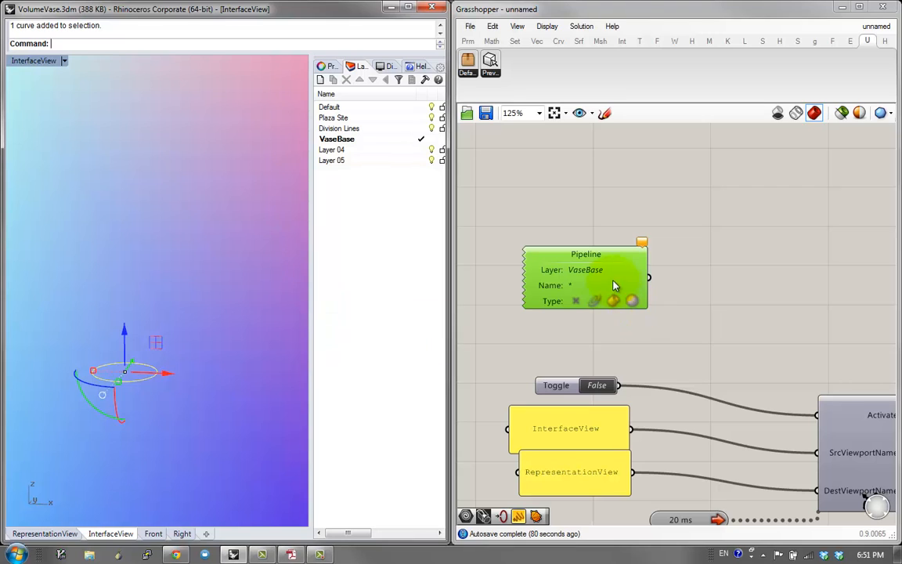
{"action": "left_click", "coordinate": [596, 302]}
{"action": "right_click_drag", "start_coordinate": [613, 317], "coordinate": [531, 374]}
{"action": "left_click", "coordinate": [531, 376]}
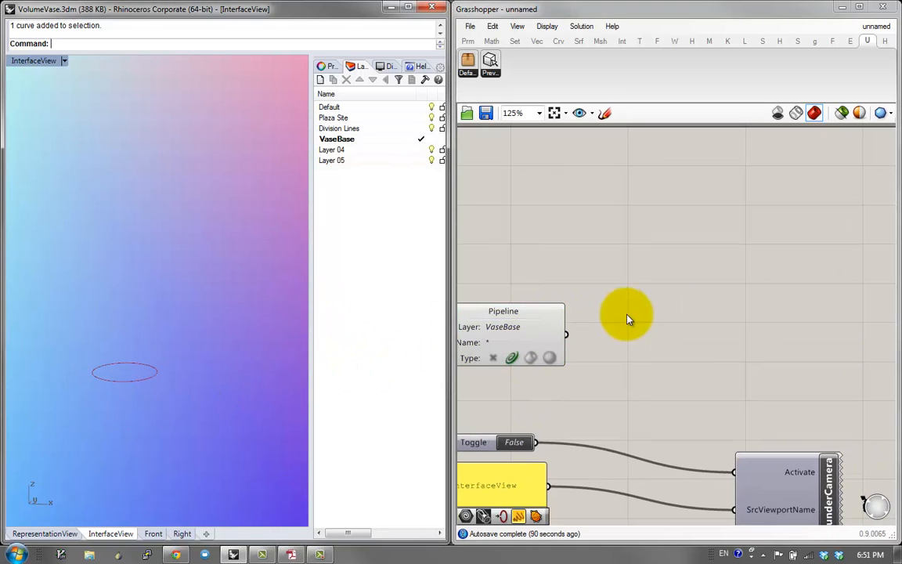
Step: Add a Geometry parameter to the definition and feed it from the VaseBase pipeline's output
{"action": "double_click", "coordinate": [692, 317]}
{"action": "type", "text": "geo"}
{"action": "left_click", "coordinate": [681, 285]}
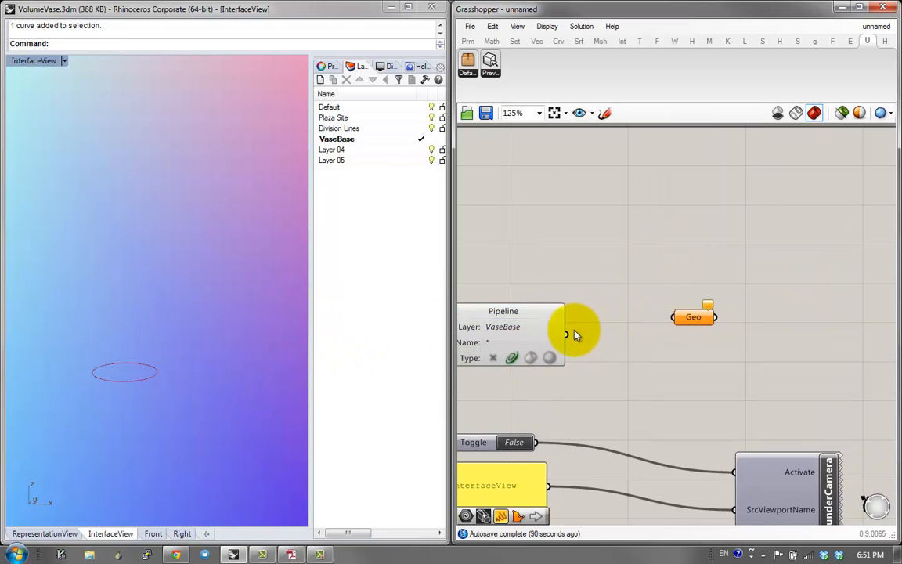
{"action": "left_click_drag", "start_coordinate": [566, 334], "coordinate": [674, 317]}
{"action": "left_click_drag", "start_coordinate": [693, 317], "coordinate": [659, 353]}
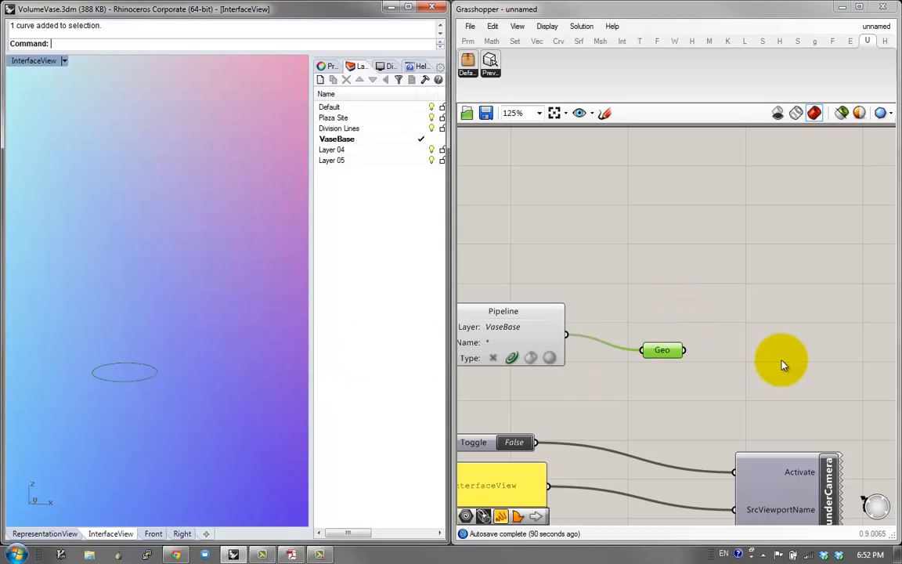
Step: Reposition the Geometry parameter and the VaseBase pipeline on the canvas, leaving free space beyond them for more components
{"action": "right_click_drag", "start_coordinate": [718, 363], "coordinate": [607, 447]}
{"action": "left_click_drag", "start_coordinate": [561, 439], "coordinate": [576, 430]}
{"action": "right_click_drag", "start_coordinate": [271, 319], "coordinate": [277, 384]}
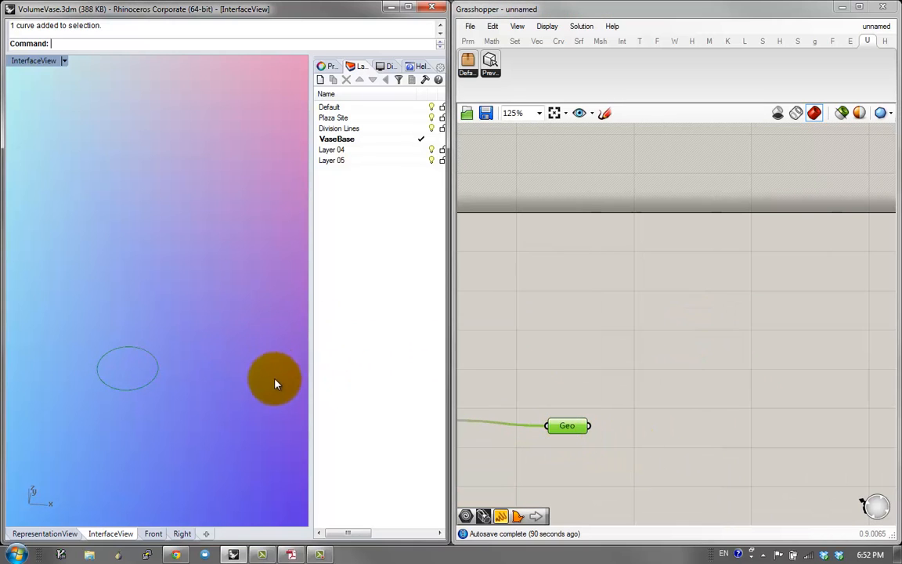
{"action": "left_click_drag", "start_coordinate": [570, 425], "coordinate": [604, 394]}
{"action": "right_click_drag", "start_coordinate": [162, 321], "coordinate": [117, 376]}
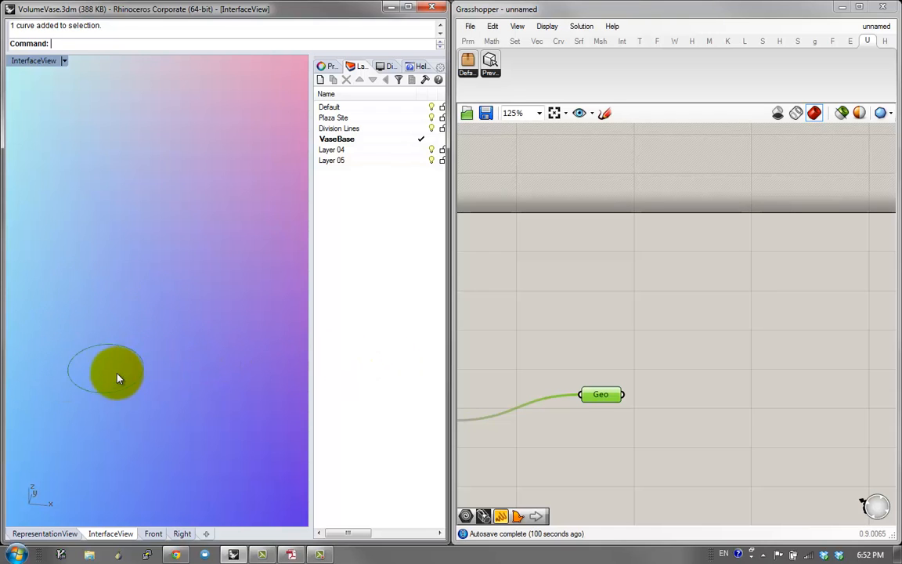
{"action": "right_click_drag", "start_coordinate": [471, 313], "coordinate": [572, 273]}
{"action": "left_click_drag", "start_coordinate": [548, 368], "coordinate": [550, 327]}
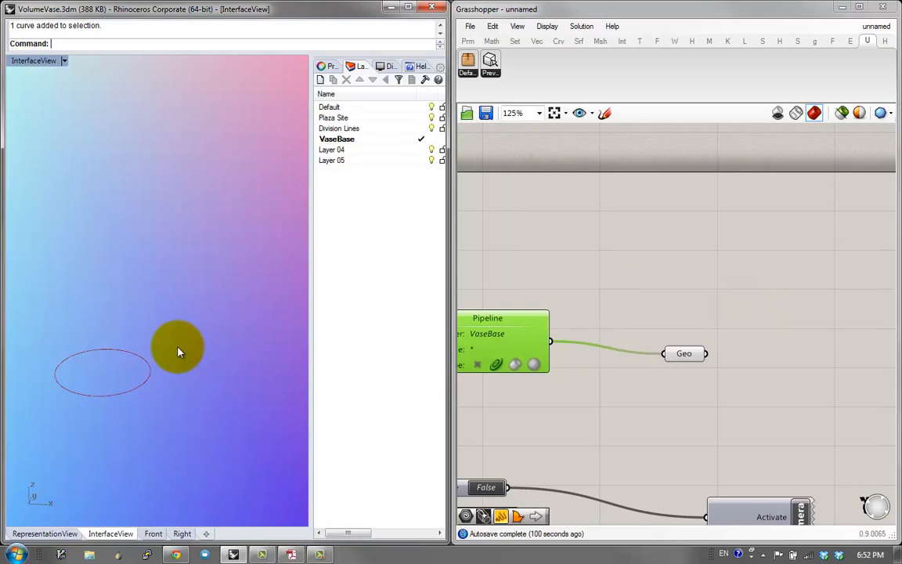
Step: Draw a closed five-sided test polyline beside the base circle on the VaseBase layer, and delete it
{"action": "right_click", "coordinate": [178, 347]}
{"action": "left_click", "coordinate": [209, 343]}
{"action": "left_click", "coordinate": [200, 382]}
{"action": "left_click", "coordinate": [223, 385]}
{"action": "left_click", "coordinate": [237, 362]}
{"action": "left_click", "coordinate": [229, 332]}
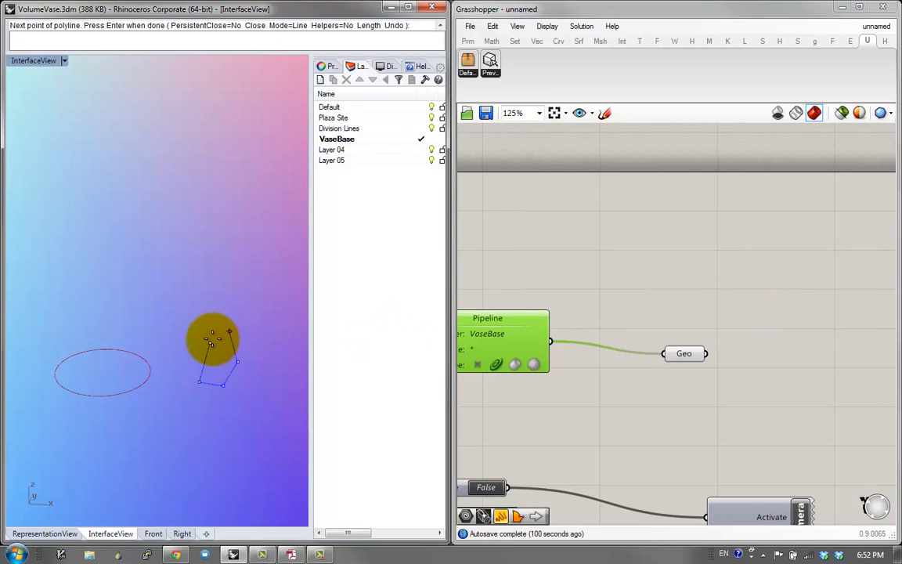
{"action": "left_click", "coordinate": [211, 347]}
{"action": "left_click", "coordinate": [201, 390]}
{"action": "key", "text": "Delete"}
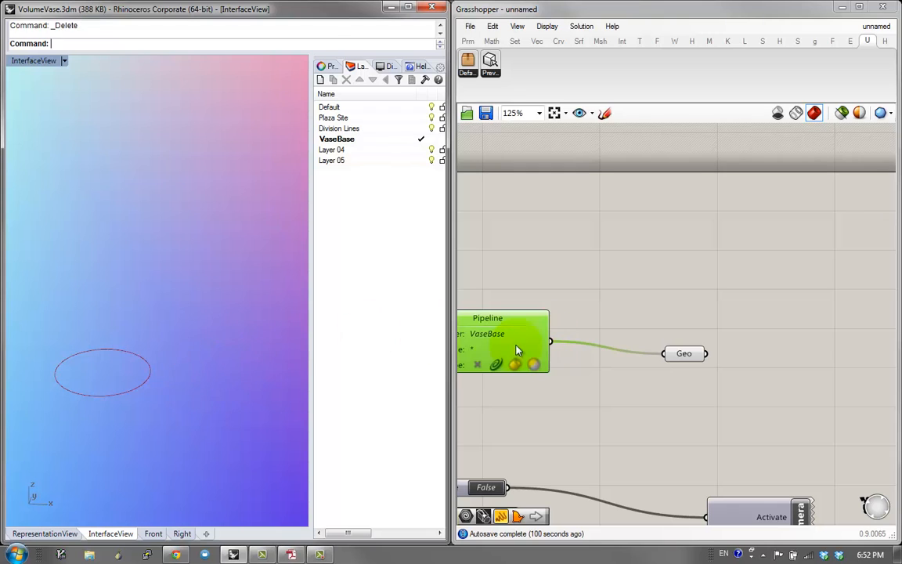
Step: Move the base circle a short distance in the positive X direction and leave it deselected
{"action": "left_click_drag", "start_coordinate": [118, 391], "coordinate": [167, 388]}
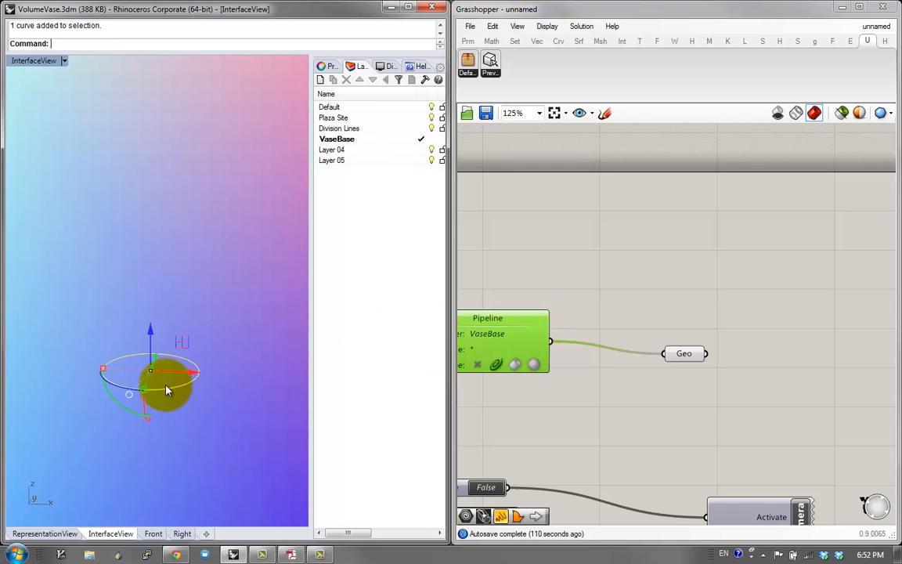
{"action": "key", "text": "Escape"}
{"action": "right_click", "coordinate": [689, 356]}
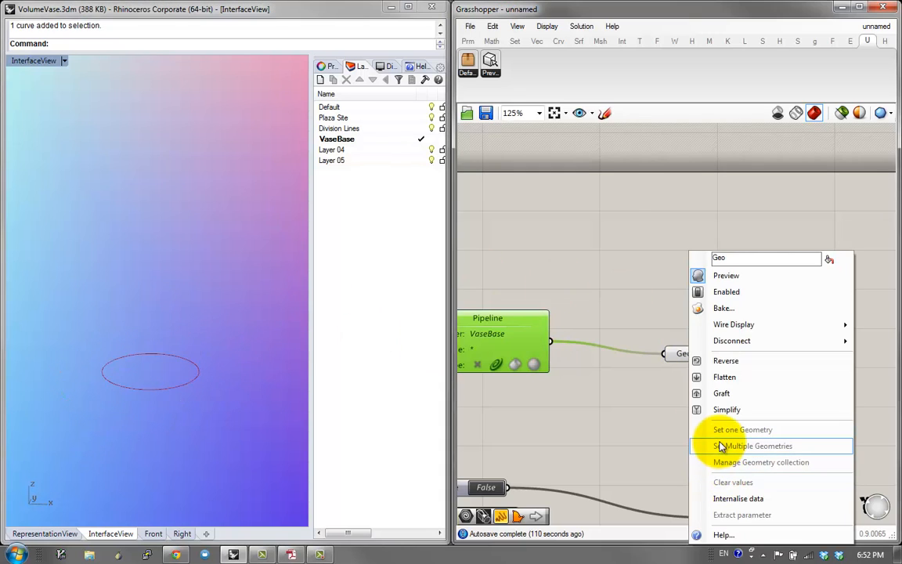
{"action": "left_click", "coordinate": [720, 445]}
{"action": "left_click", "coordinate": [165, 359]}
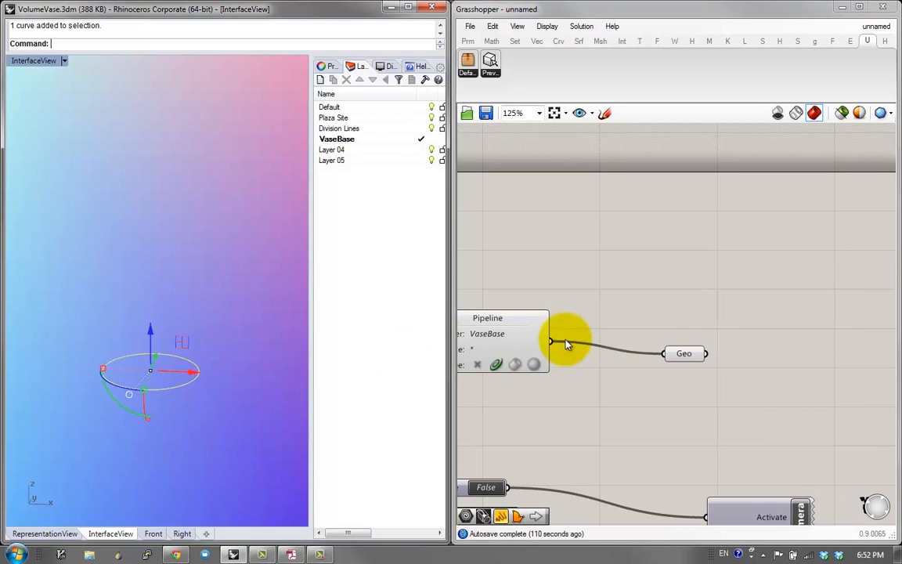
{"action": "key", "text": "Return"}
Step: Add a Move component and connect the Geometry parameter to its geometry input
{"action": "right_click_drag", "start_coordinate": [642, 380], "coordinate": [622, 382]}
{"action": "double_click", "coordinate": [718, 336]}
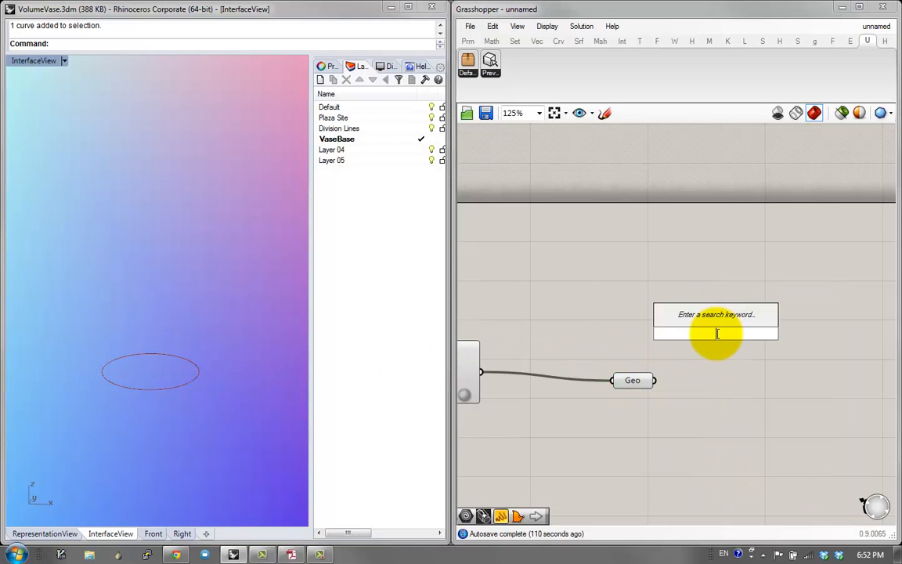
{"action": "type", "text": "move"}
{"action": "left_click", "coordinate": [689, 318]}
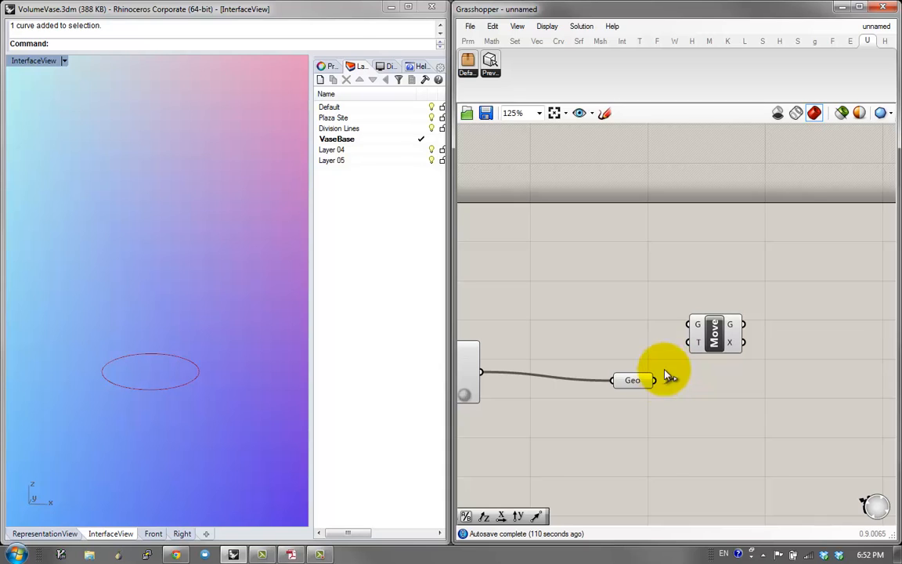
{"action": "left_click_drag", "start_coordinate": [654, 380], "coordinate": [715, 307]}
{"action": "right_click_drag", "start_coordinate": [676, 300], "coordinate": [677, 326]}
Step: Drive the Move component's translation with a Unit Z vector whose factor comes from a number slider set to 10
{"action": "double_click", "coordinate": [648, 329]}
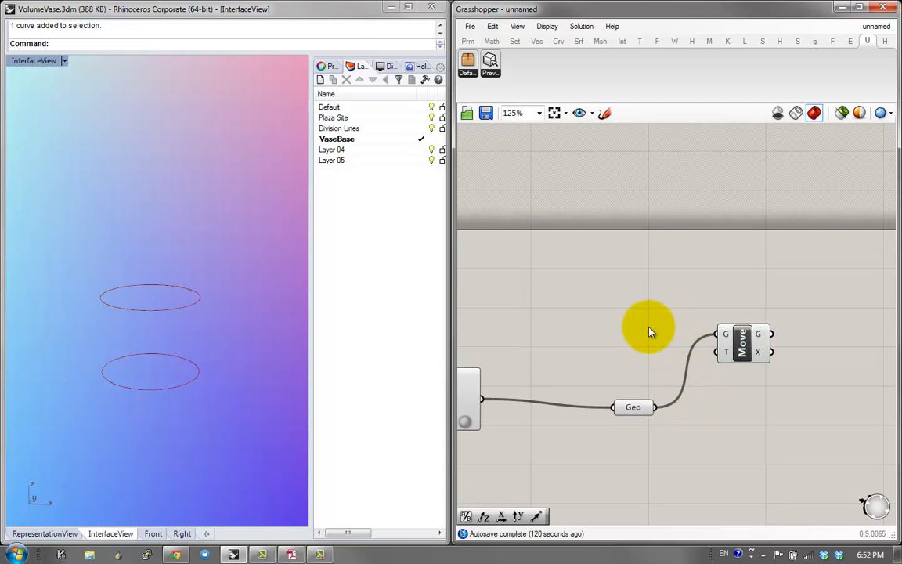
{"action": "type", "text": "z"}
{"action": "left_click", "coordinate": [662, 312]}
{"action": "left_click_drag", "start_coordinate": [681, 332], "coordinate": [715, 351]}
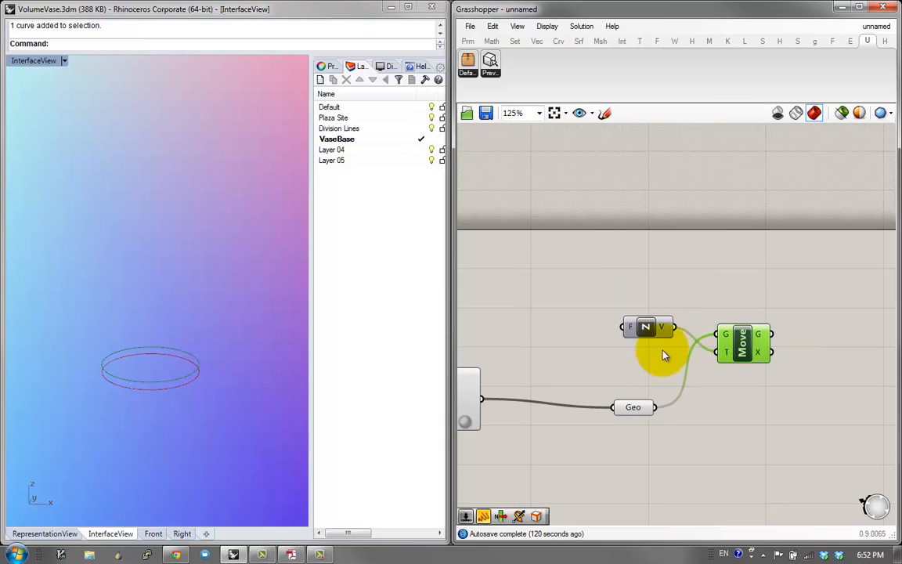
{"action": "double_click", "coordinate": [562, 321]}
{"action": "type", "text": "10"}
{"action": "key", "text": "Return"}
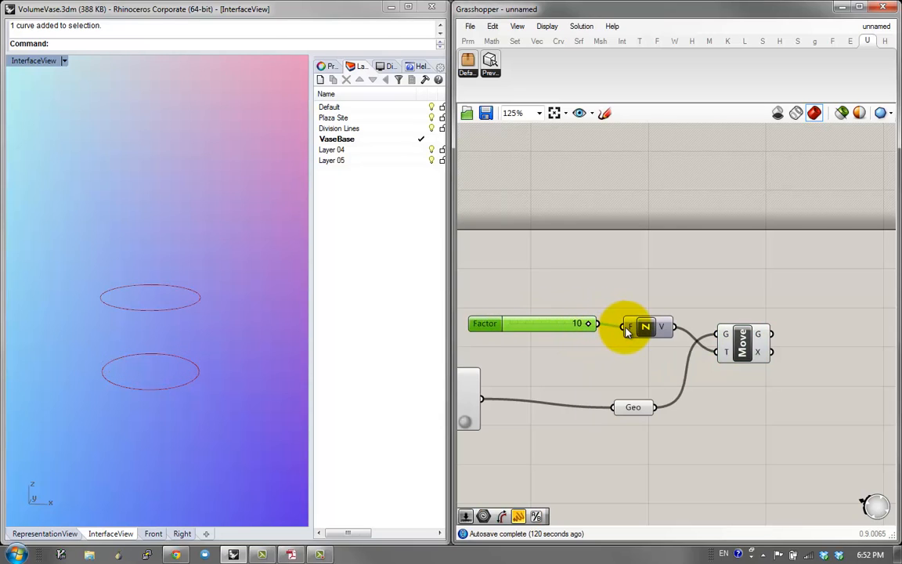
Step: Raise the Unit Z Factor slider's maximum and set its value to 17
{"action": "double_click", "coordinate": [516, 324]}
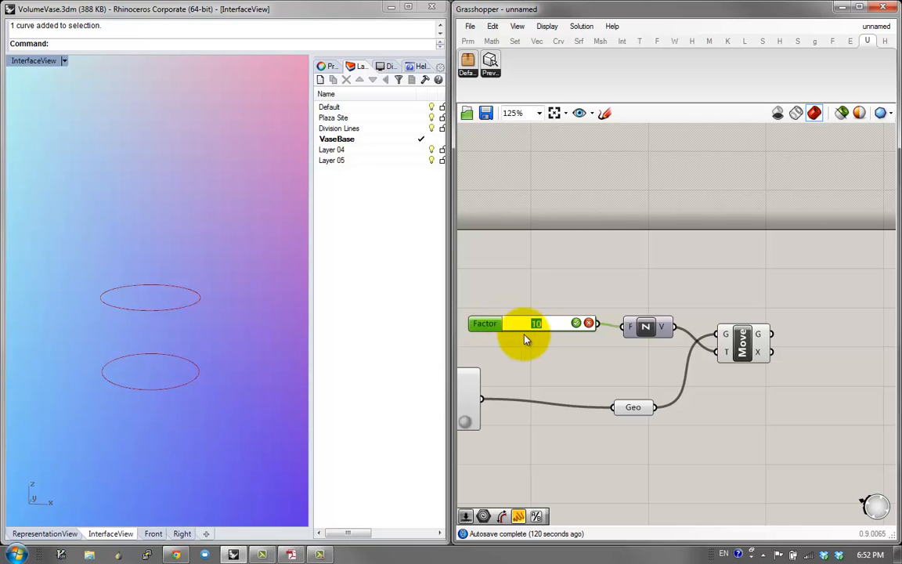
{"action": "double_click", "coordinate": [481, 323]}
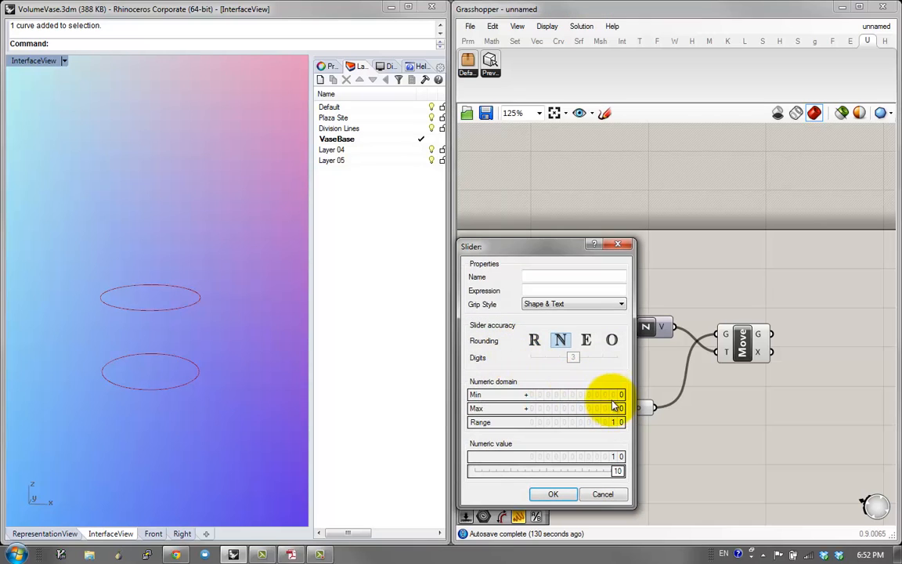
{"action": "left_click", "coordinate": [565, 494]}
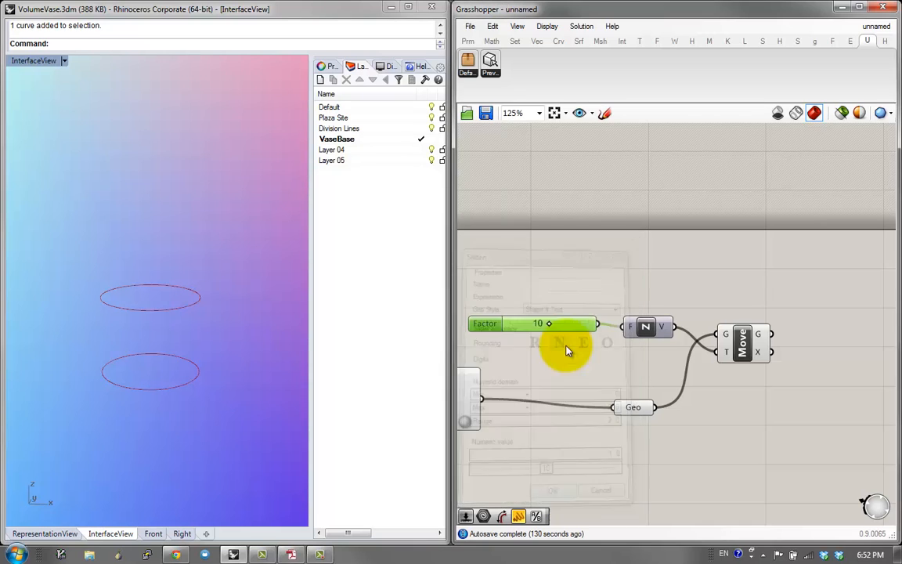
{"action": "left_click_drag", "start_coordinate": [550, 326], "coordinate": [578, 328]}
Step: Duplicate the Move component with its connections and place the copy above and beyond the original
{"action": "right_click_drag", "start_coordinate": [721, 353], "coordinate": [623, 350]}
{"action": "scroll", "coordinate": [597, 343], "scroll_direction": "down", "scroll_amount": 2}
{"action": "scroll", "coordinate": [744, 360], "scroll_direction": "up", "scroll_amount": 1}
{"action": "scroll", "coordinate": [572, 341], "scroll_direction": "up", "scroll_amount": 1}
{"action": "left_click", "coordinate": [627, 354]}
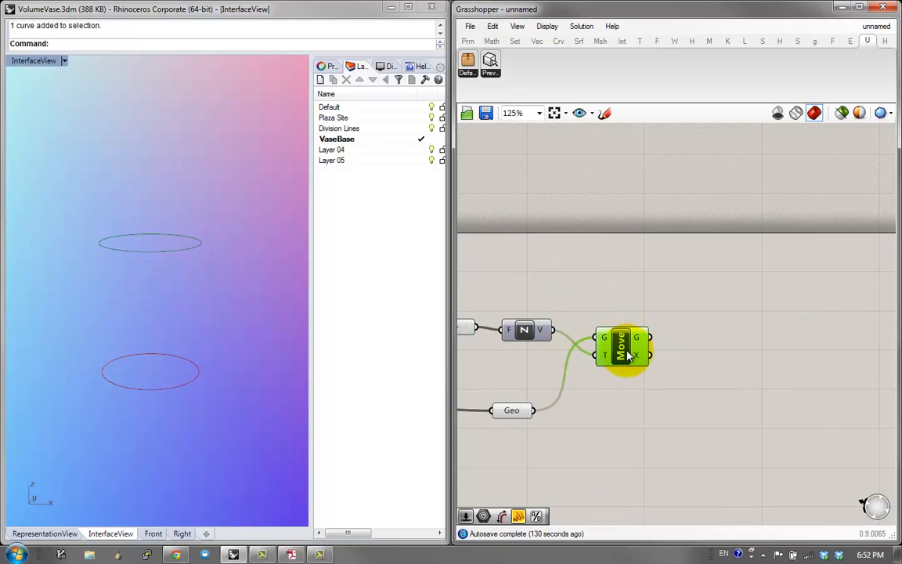
{"action": "key", "text": "ctrl+c"}
{"action": "key", "text": "ctrl+v"}
{"action": "left_click_drag", "start_coordinate": [638, 348], "coordinate": [733, 294]}
{"action": "right_click_drag", "start_coordinate": [580, 346], "coordinate": [692, 359]}
Step: Add a Multiplication component and connect the Factor slider to its A input
{"action": "double_click", "coordinate": [686, 286]}
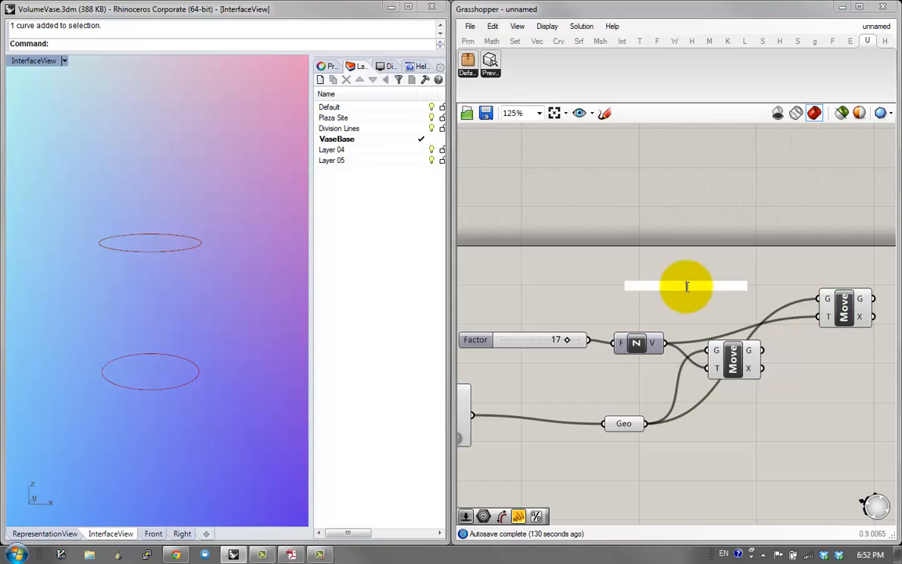
{"action": "type", "text": "*"}
{"action": "key", "text": "Return"}
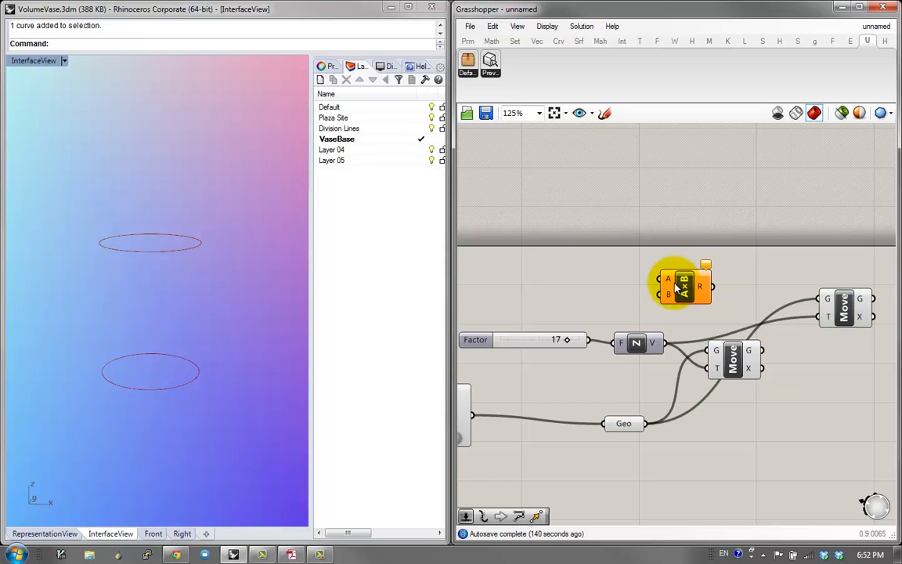
{"action": "left_click_drag", "start_coordinate": [589, 340], "coordinate": [649, 278]}
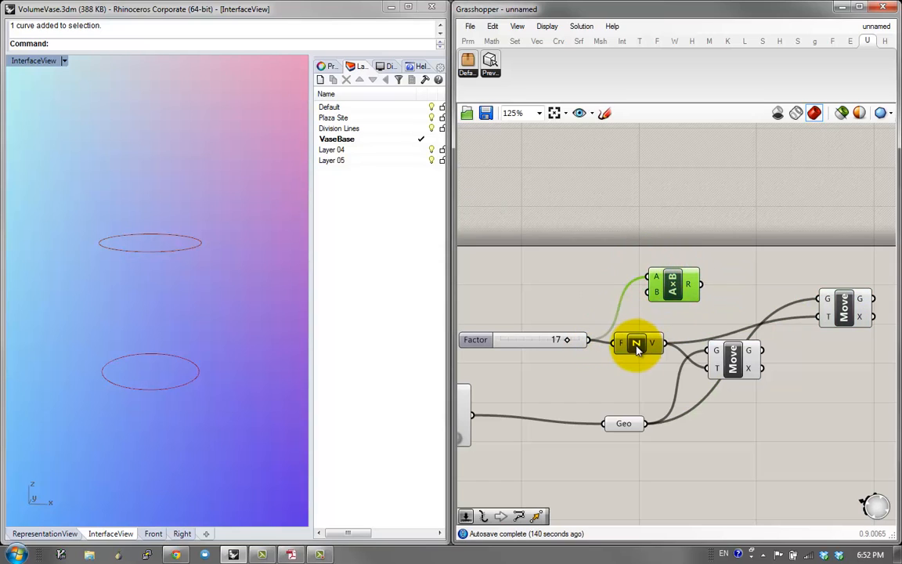
Step: Insert a copied Unit Z between the multiplication result and the second Move's translation, and set the Factor slider to 14
{"action": "left_click", "coordinate": [636, 344]}
{"action": "key", "text": "ctrl+c"}
{"action": "key", "text": "ctrl+v"}
{"action": "left_click_drag", "start_coordinate": [636, 344], "coordinate": [786, 298]}
{"action": "left_click_drag", "start_coordinate": [792, 296], "coordinate": [817, 317]}
{"action": "left_click_drag", "start_coordinate": [567, 340], "coordinate": [554, 344]}
{"action": "right_click_drag", "start_coordinate": [195, 302], "coordinate": [188, 355]}
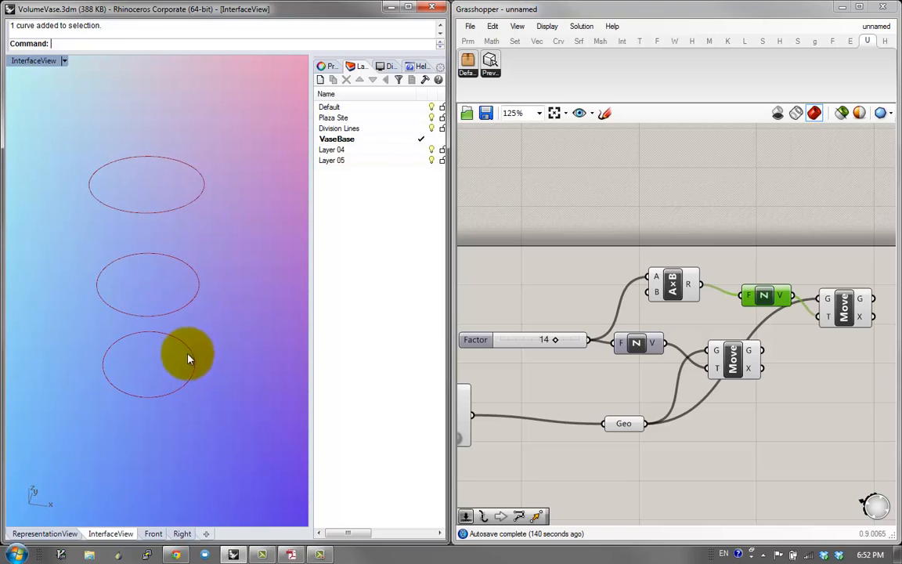
Step: Add a Scale component and connect the first Move's geometry output to its geometry input
{"action": "right_click_drag", "start_coordinate": [739, 405], "coordinate": [609, 394]}
{"action": "double_click", "coordinate": [694, 371]}
{"action": "type", "text": "sca"}
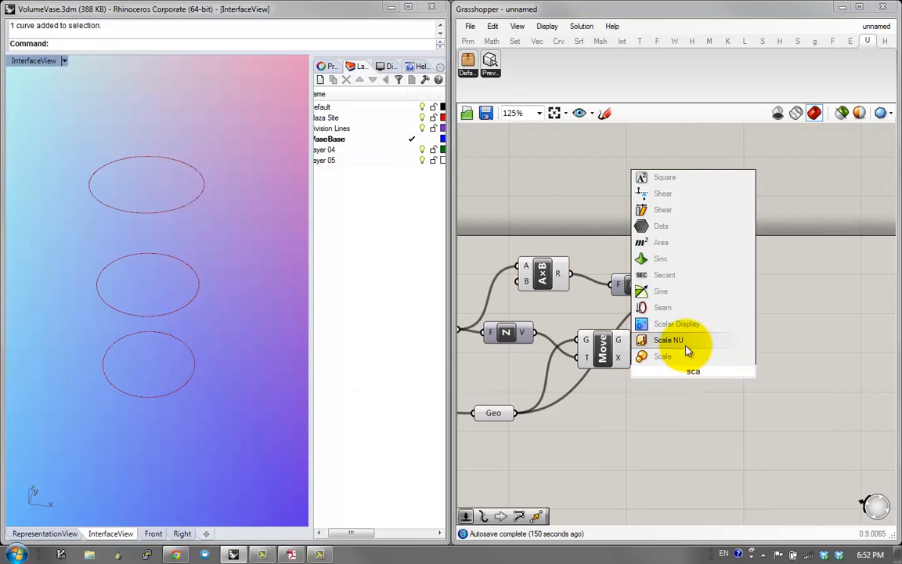
{"action": "left_click", "coordinate": [680, 359]}
{"action": "left_click_drag", "start_coordinate": [665, 356], "coordinate": [632, 340]}
{"action": "left_click_drag", "start_coordinate": [690, 370], "coordinate": [697, 384]}
{"action": "right_click_drag", "start_coordinate": [200, 385], "coordinate": [196, 359]}
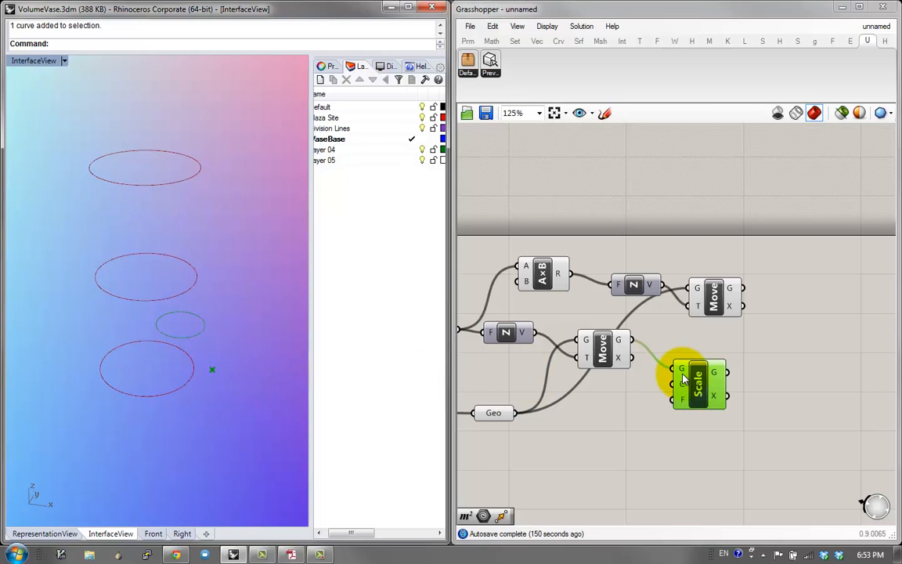
Step: Add an Area component for the first moved curve and use its centroid as the Scale component's center
{"action": "left_click_drag", "start_coordinate": [689, 384], "coordinate": [775, 376]}
{"action": "double_click", "coordinate": [717, 371]}
{"action": "type", "text": "area"}
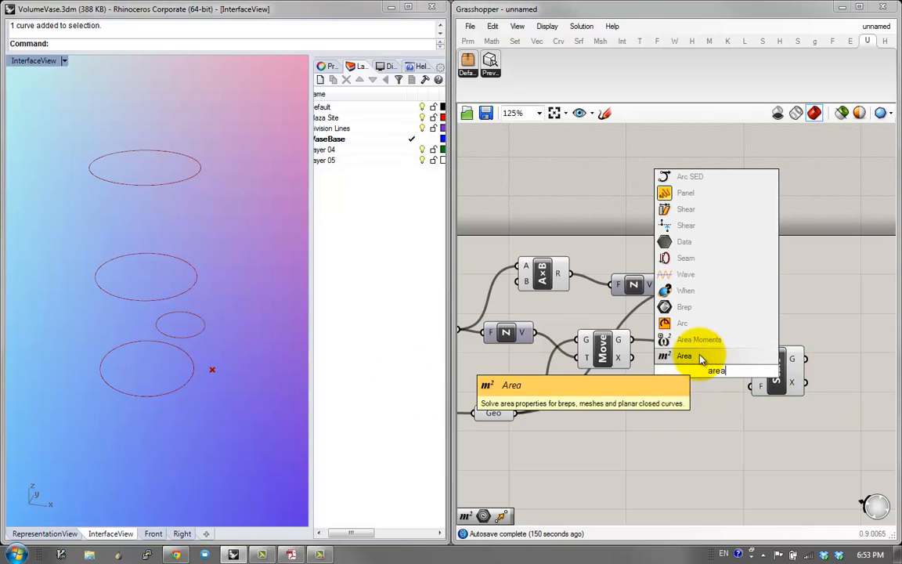
{"action": "left_click", "coordinate": [700, 359]}
{"action": "left_click_drag", "start_coordinate": [633, 340], "coordinate": [701, 386]}
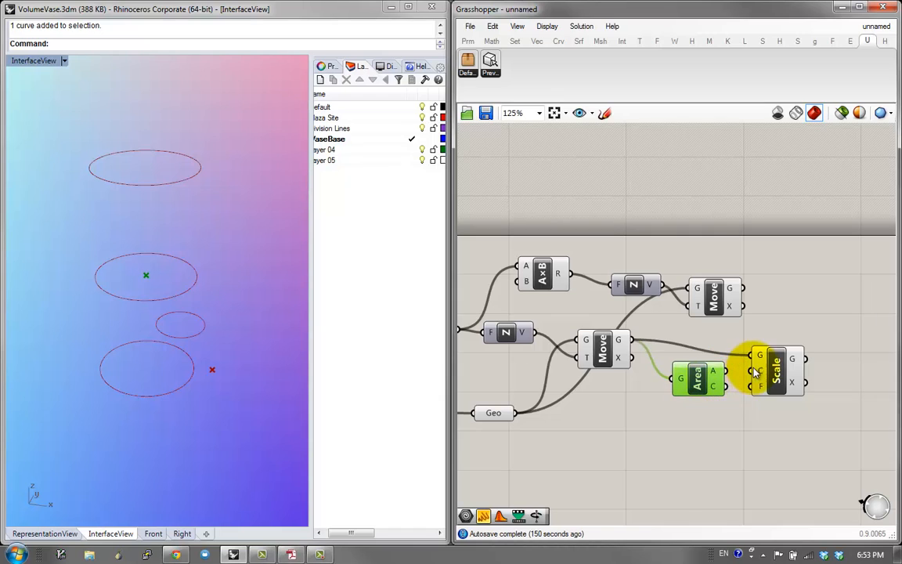
{"action": "left_click_drag", "start_coordinate": [774, 371], "coordinate": [773, 355]}
{"action": "left_click", "coordinate": [722, 383]}
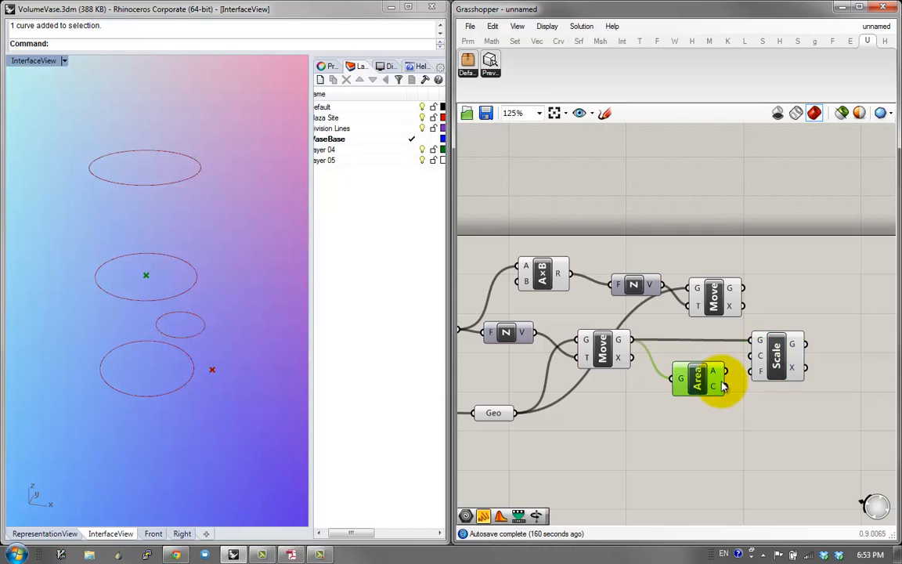
{"action": "left_click_drag", "start_coordinate": [721, 392], "coordinate": [795, 365]}
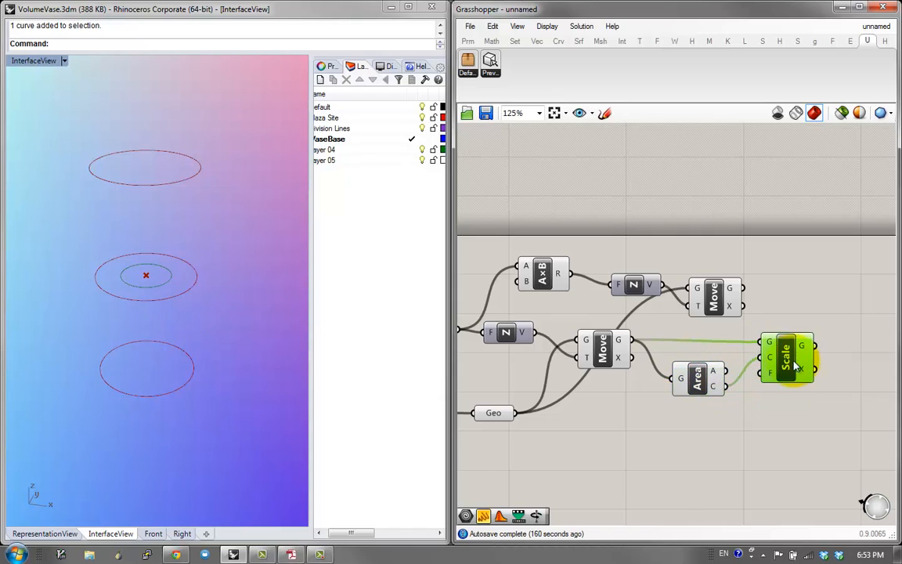
Step: Add a 1.2 number slider driving the Scale component's factor, and set the slider to 2.9
{"action": "double_click", "coordinate": [747, 417]}
{"action": "type", "text": "1"}
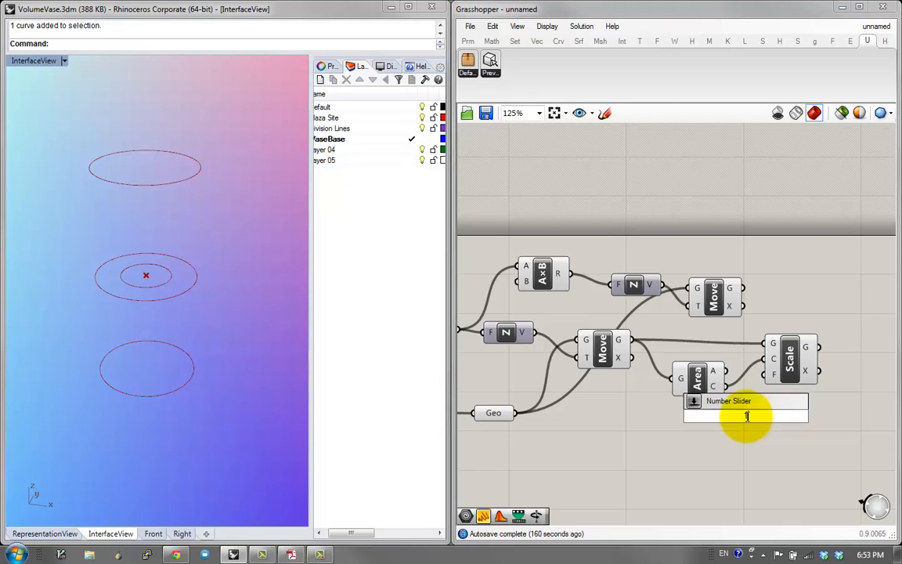
{"action": "type", "text": ".2"}
{"action": "key", "text": "Return"}
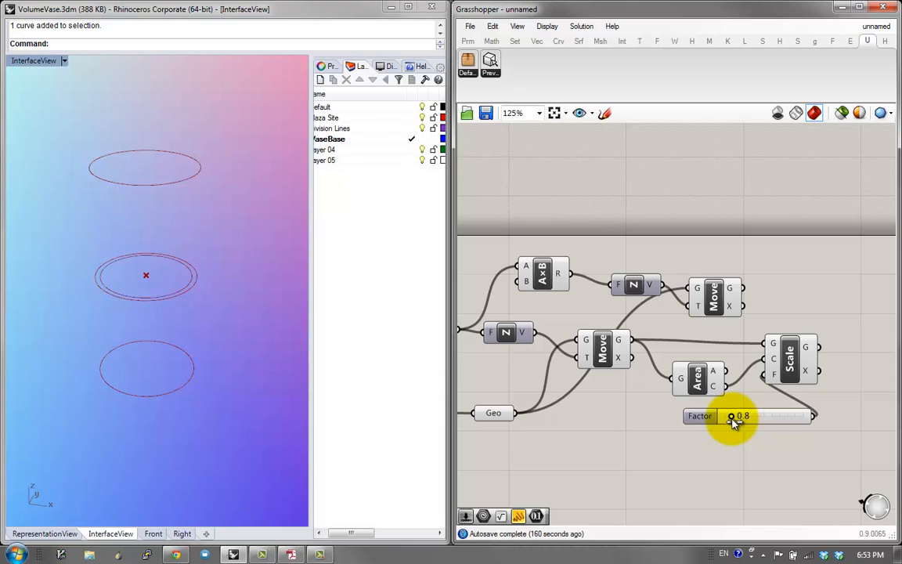
{"action": "left_click_drag", "start_coordinate": [733, 421], "coordinate": [750, 429]}
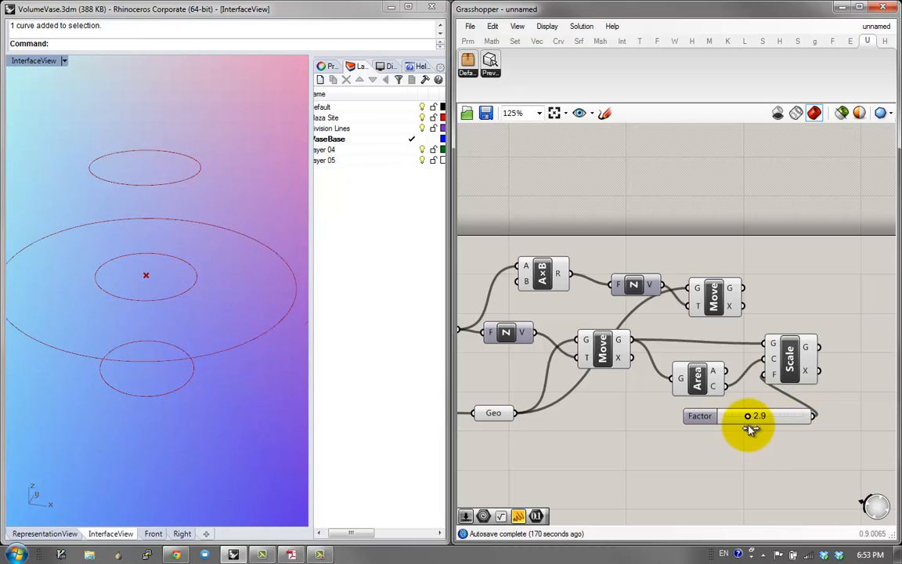
Step: Add another Geometry parameter beyond the Scale component and connect the base Geo parameter to it
{"action": "scroll", "coordinate": [777, 404], "scroll_direction": "down", "scroll_amount": 1}
{"action": "right_click_drag", "start_coordinate": [777, 404], "coordinate": [720, 418]}
{"action": "right_click_drag", "start_coordinate": [796, 375], "coordinate": [781, 360]}
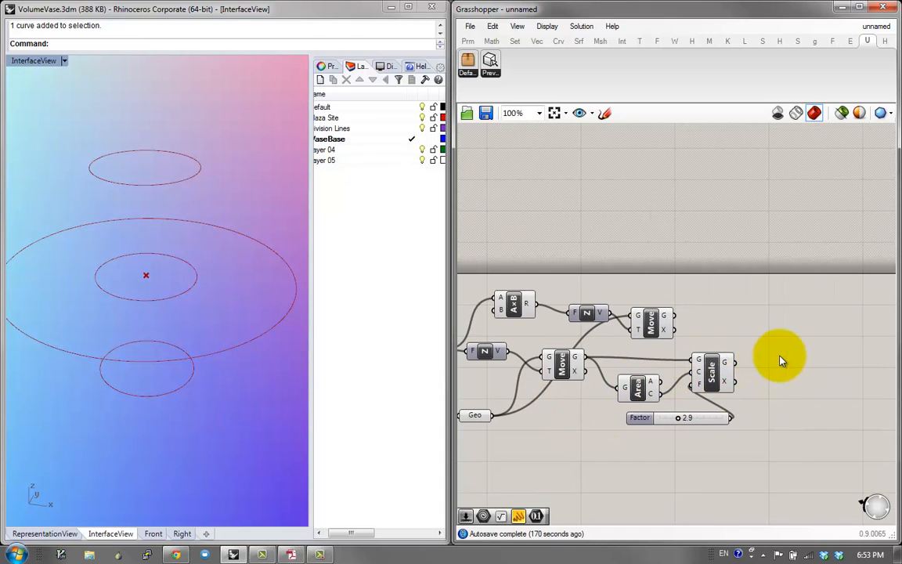
{"action": "double_click", "coordinate": [772, 379]}
{"action": "type", "text": "ge"}
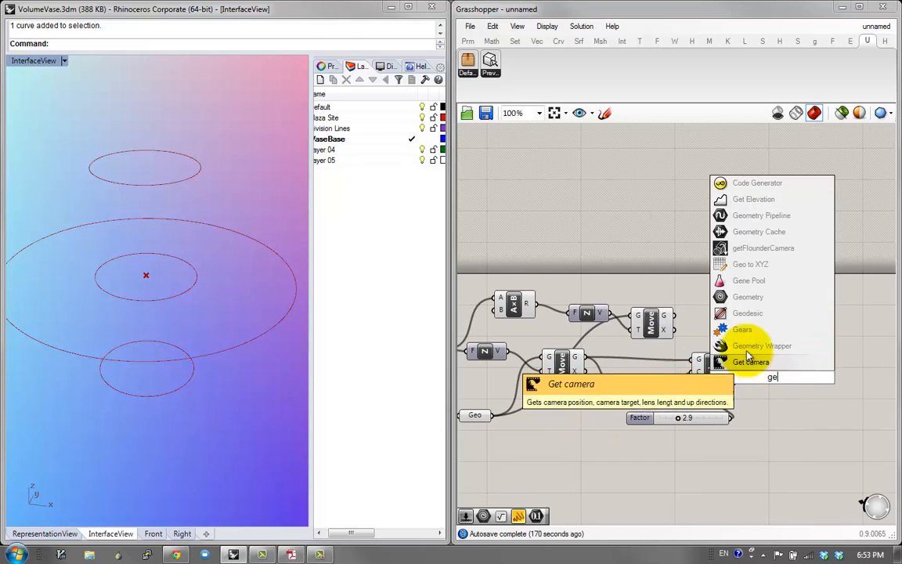
{"action": "left_click", "coordinate": [746, 298]}
{"action": "right_click_drag", "start_coordinate": [784, 371], "coordinate": [809, 357]}
{"action": "left_click_drag", "start_coordinate": [718, 384], "coordinate": [785, 372]}
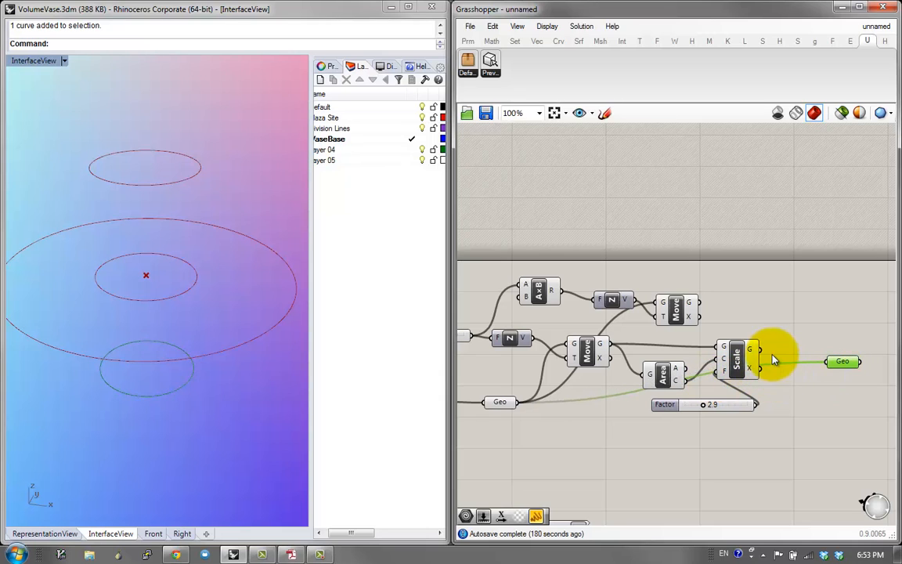
Step: Connect the geometry outputs of the Scale component and the second Move to the collecting Geo parameter
{"action": "left_click_drag", "start_coordinate": [700, 302], "coordinate": [797, 347]}
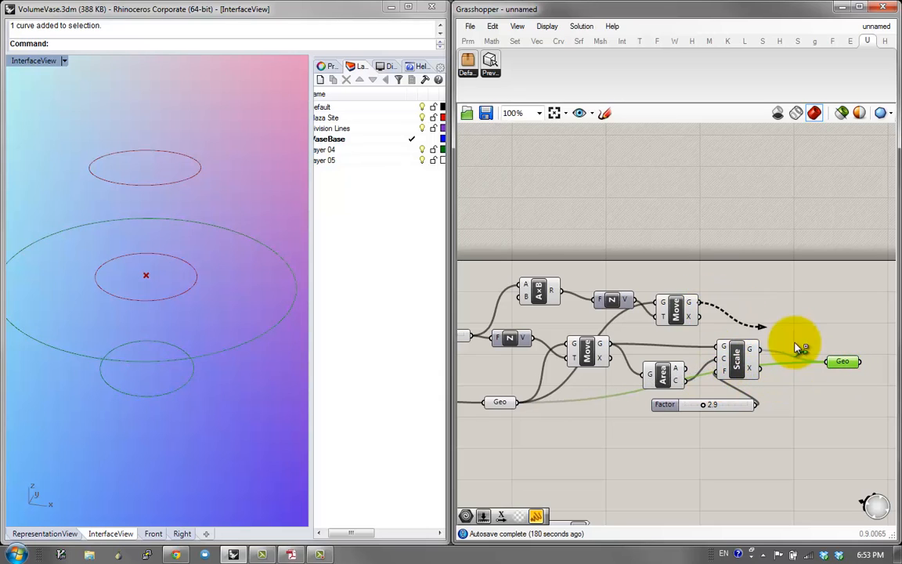
{"action": "left_click_drag", "start_coordinate": [844, 364], "coordinate": [848, 347]}
{"action": "right_click_drag", "start_coordinate": [860, 347], "coordinate": [761, 361]}
Step: Add a Loft component and feed the collected profile curves from the Geo parameter into its curves input
{"action": "double_click", "coordinate": [812, 355]}
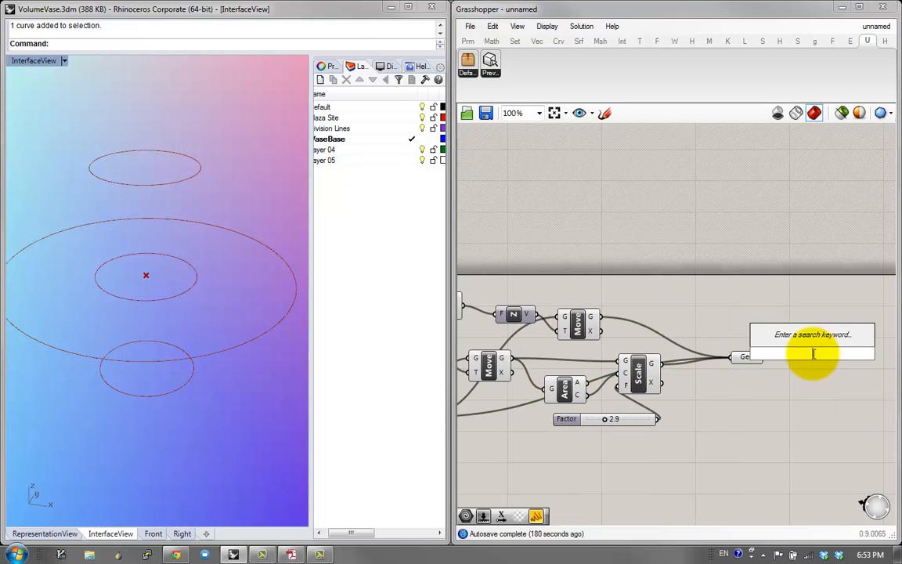
{"action": "type", "text": "loft"}
{"action": "key", "text": "Return"}
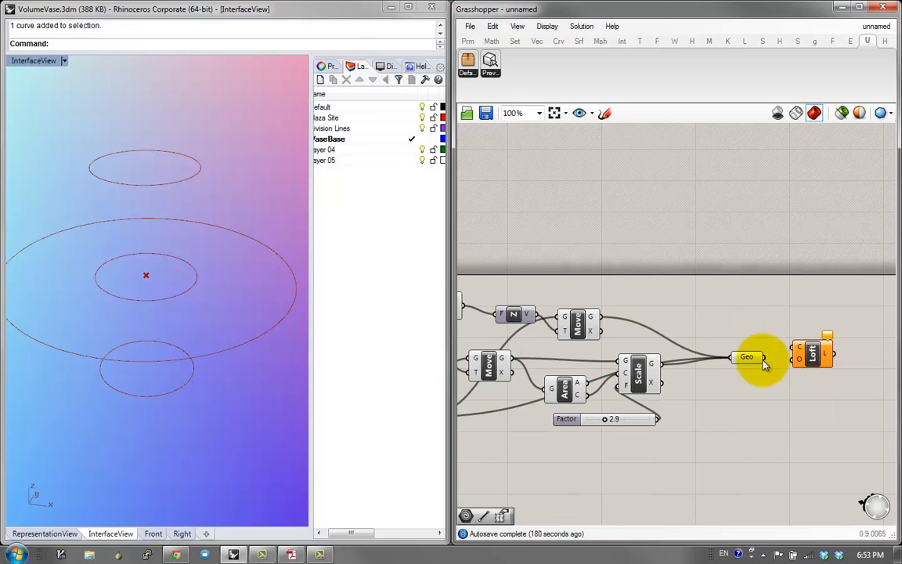
{"action": "left_click_drag", "start_coordinate": [764, 358], "coordinate": [812, 368]}
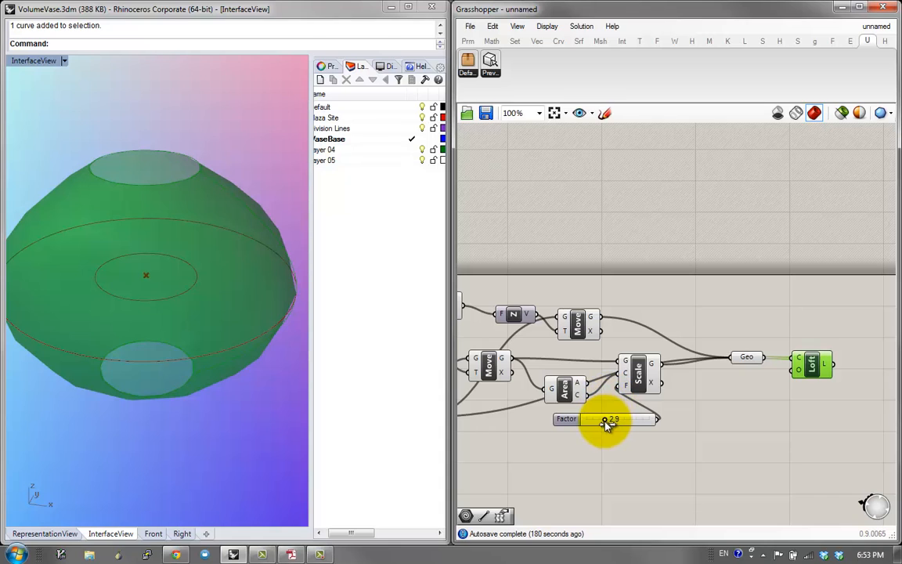
Step: Try Factor slider values of 1.1 and 2.8 on the lofted vase, keeping the slider's settings as they are
{"action": "mouse_move", "coordinate": [608, 423]}
{"action": "left_mouse_down"}
{"action": "mouse_move", "coordinate": [598, 421]}
{"action": "mouse_move", "coordinate": [631, 416]}
{"action": "mouse_move", "coordinate": [591, 420]}
{"action": "left_mouse_up"}
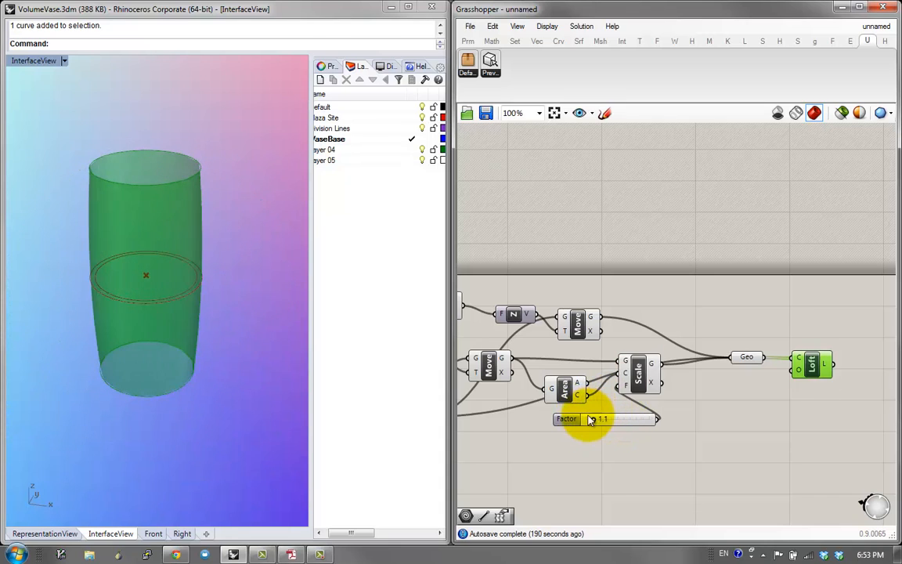
{"action": "double_click", "coordinate": [571, 419]}
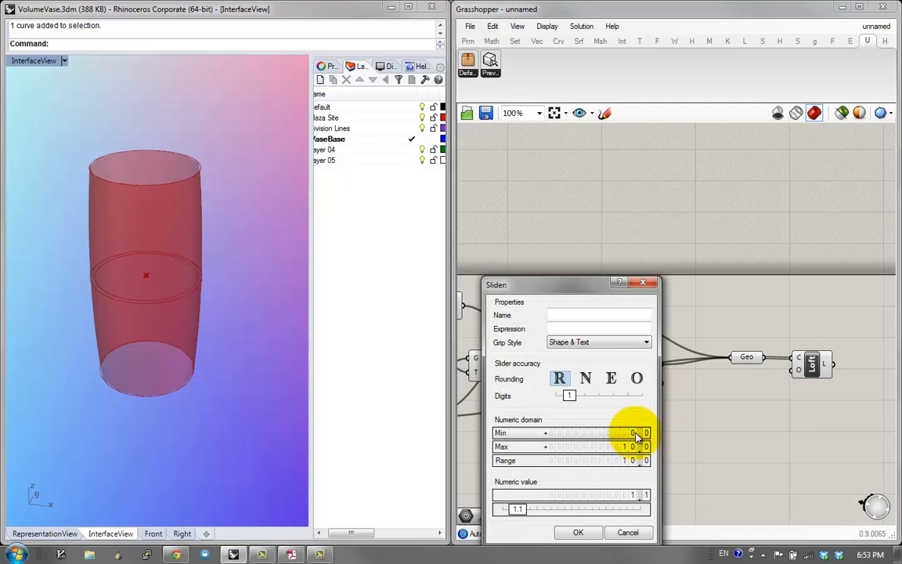
{"action": "left_click", "coordinate": [578, 532]}
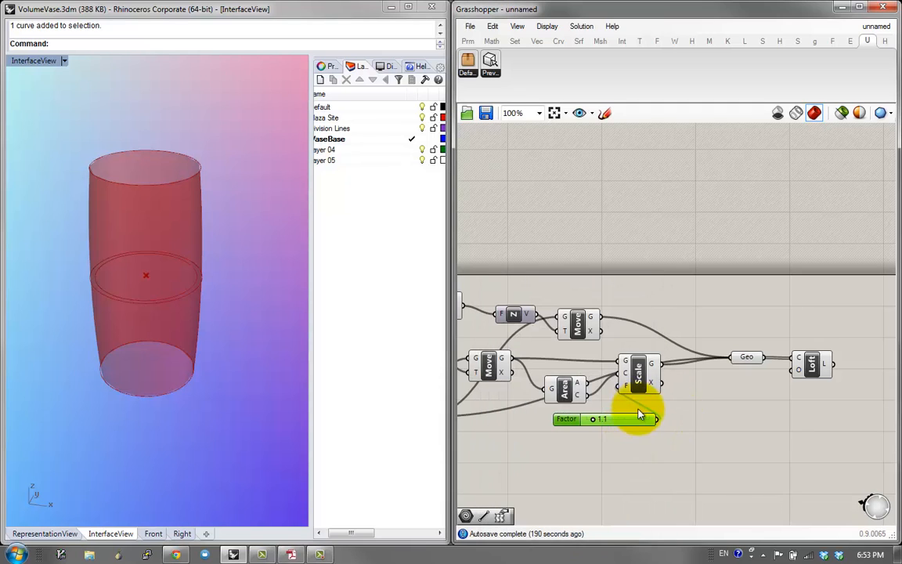
{"action": "left_click", "coordinate": [819, 368]}
{"action": "mouse_move", "coordinate": [592, 423]}
{"action": "left_mouse_down"}
{"action": "mouse_move", "coordinate": [579, 420]}
{"action": "mouse_move", "coordinate": [658, 418]}
{"action": "mouse_move", "coordinate": [588, 414]}
{"action": "mouse_move", "coordinate": [607, 413]}
{"action": "left_mouse_up"}
{"action": "left_click", "coordinate": [728, 426]}
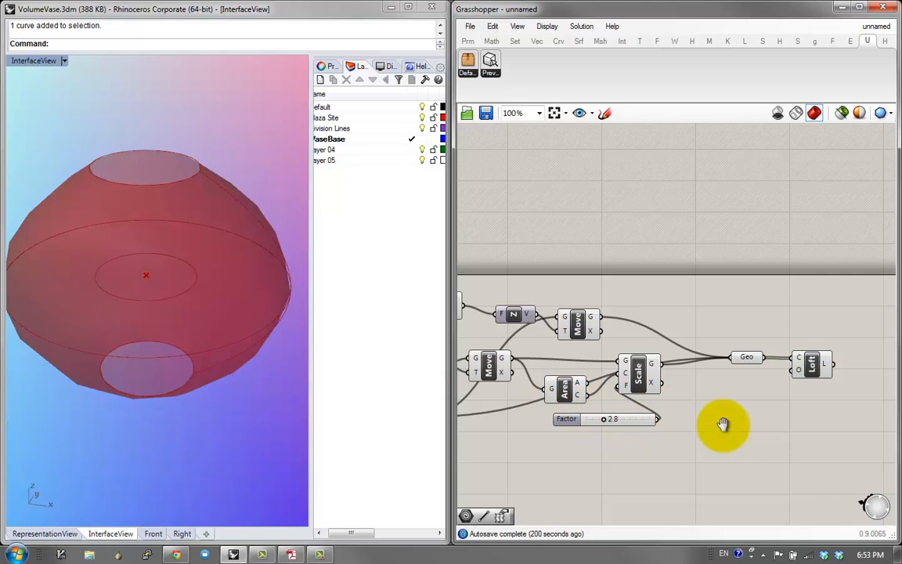
Step: Add a Cap Holes component after the Loft and connect the lofted surface to its Brep input
{"action": "right_click_drag", "start_coordinate": [724, 425], "coordinate": [702, 430]}
{"action": "right_click_drag", "start_coordinate": [263, 354], "coordinate": [255, 309]}
{"action": "double_click", "coordinate": [867, 370]}
{"action": "type", "text": "cap"}
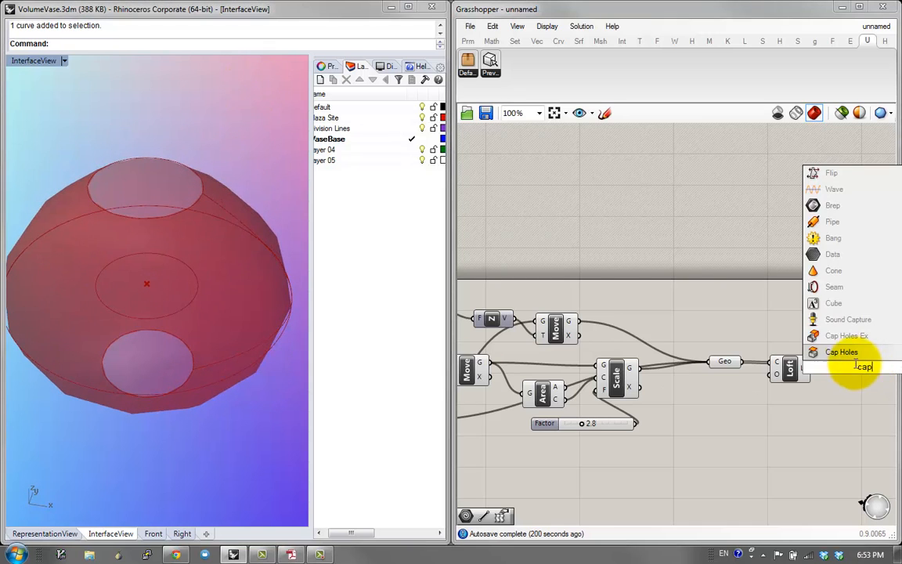
{"action": "left_click", "coordinate": [840, 353]}
{"action": "mouse_move", "coordinate": [837, 369]}
{"action": "left_mouse_down"}
{"action": "mouse_move", "coordinate": [848, 367]}
{"action": "mouse_move", "coordinate": [836, 361]}
{"action": "left_mouse_up"}
{"action": "right_click_drag", "start_coordinate": [836, 362], "coordinate": [682, 351]}
Step: Add a Geometry parameter after Cap Holes and connect the capped Brep output to it
{"action": "left_click", "coordinate": [743, 349]}
{"action": "double_click", "coordinate": [743, 349]}
{"action": "type", "text": "ge"}
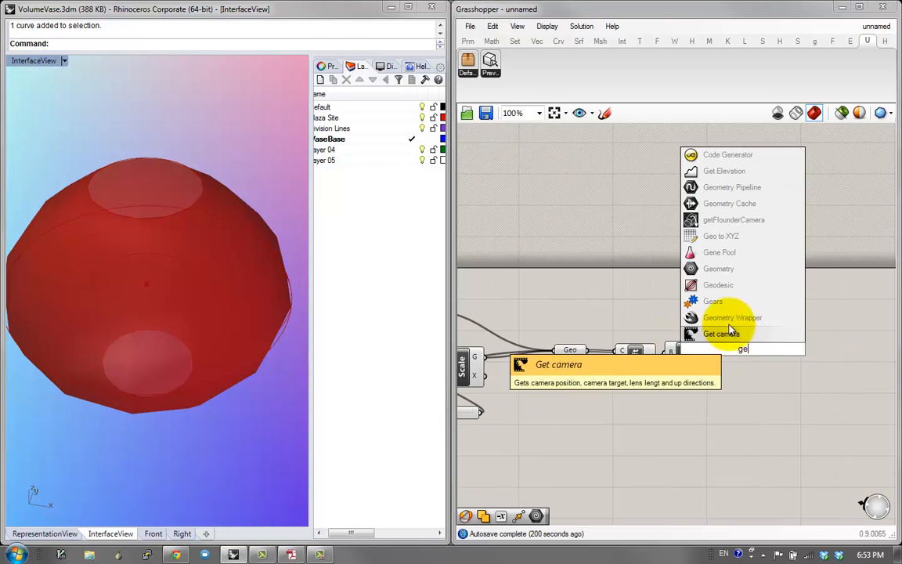
{"action": "left_click", "coordinate": [721, 269]}
{"action": "left_click_drag", "start_coordinate": [706, 353], "coordinate": [727, 349]}
{"action": "right_click_drag", "start_coordinate": [722, 398], "coordinate": [786, 387]}
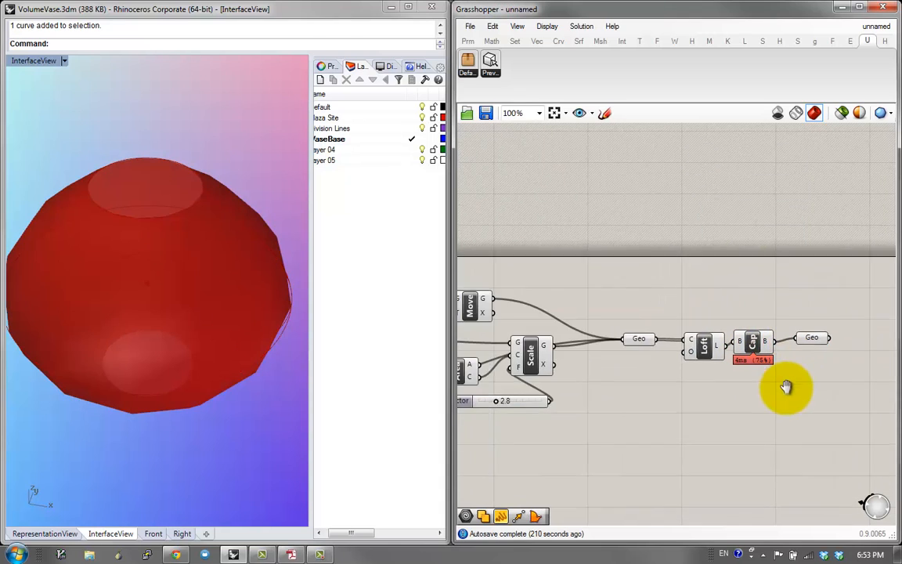
Step: Turn off the preview of all components upstream of the final Geo parameter
{"action": "scroll", "coordinate": [789, 385], "scroll_direction": "down", "scroll_amount": 2}
{"action": "left_click_drag", "start_coordinate": [762, 267], "coordinate": [477, 427]}
{"action": "middle_click", "coordinate": [478, 428]}
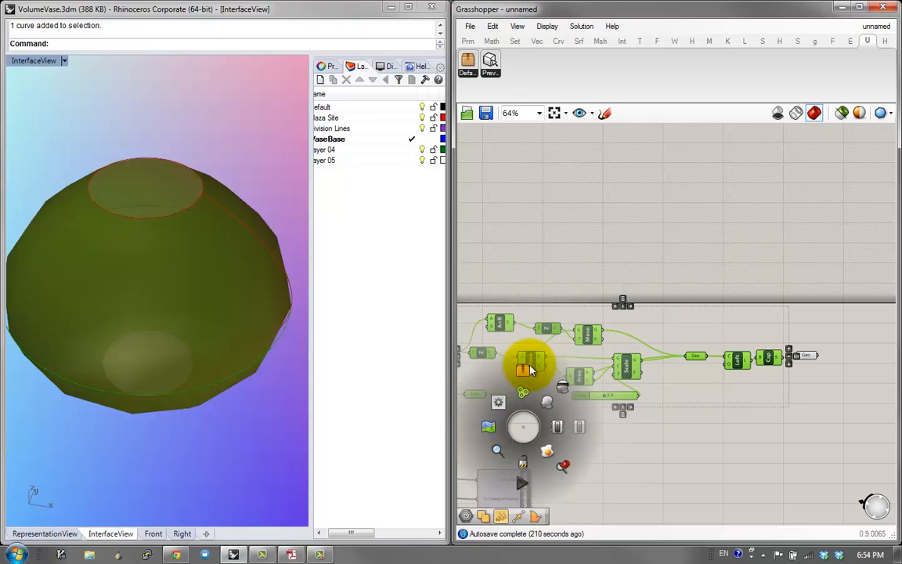
{"action": "left_click", "coordinate": [562, 382]}
{"action": "left_click", "coordinate": [672, 428]}
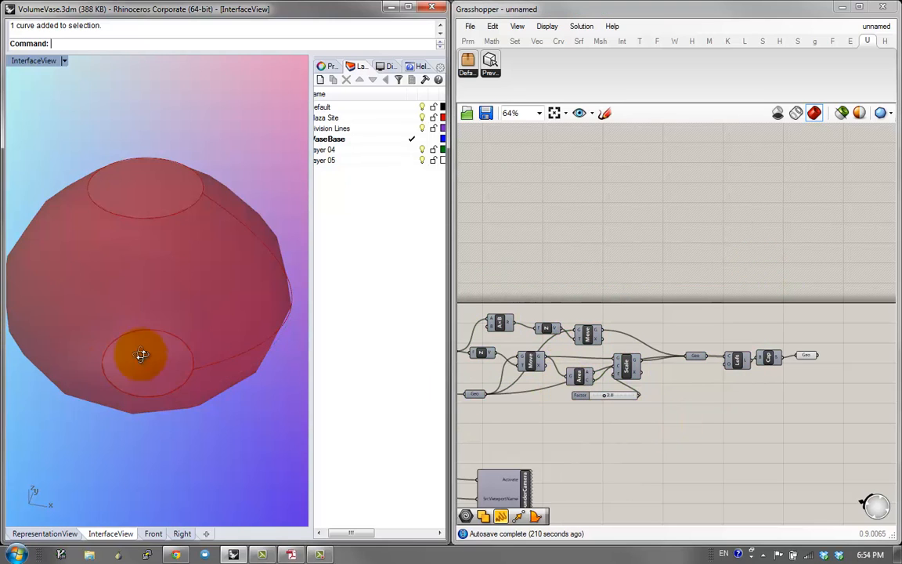
{"action": "mouse_move", "coordinate": [141, 355]}
{"action": "right_mouse_down"}
{"action": "mouse_move", "coordinate": [143, 203]}
{"action": "mouse_move", "coordinate": [144, 366]}
{"action": "right_mouse_up"}
Step: Add a Custom Preview component next to the final Geo parameter and use that geometry as its input
{"action": "right_click_drag", "start_coordinate": [688, 353], "coordinate": [525, 376]}
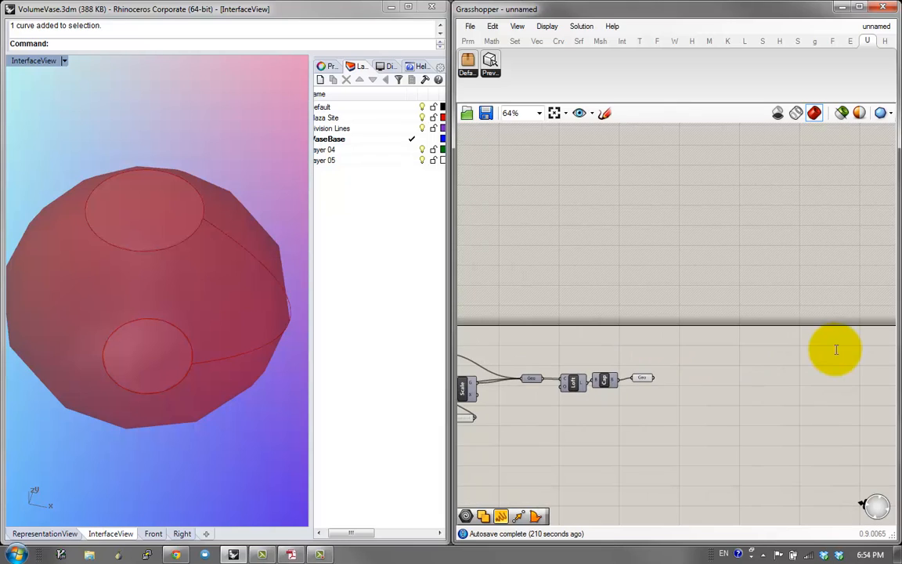
{"action": "double_click", "coordinate": [836, 349]}
{"action": "type", "text": "prev"}
{"action": "left_click", "coordinate": [824, 338]}
{"action": "left_click_drag", "start_coordinate": [840, 352], "coordinate": [658, 378]}
Step: Add a Colour Swatch and connect it to the Preview component's shader input
{"action": "scroll", "coordinate": [677, 392], "scroll_direction": "up", "scroll_amount": 2}
{"action": "double_click", "coordinate": [619, 407]}
{"action": "type", "text": "sw"}
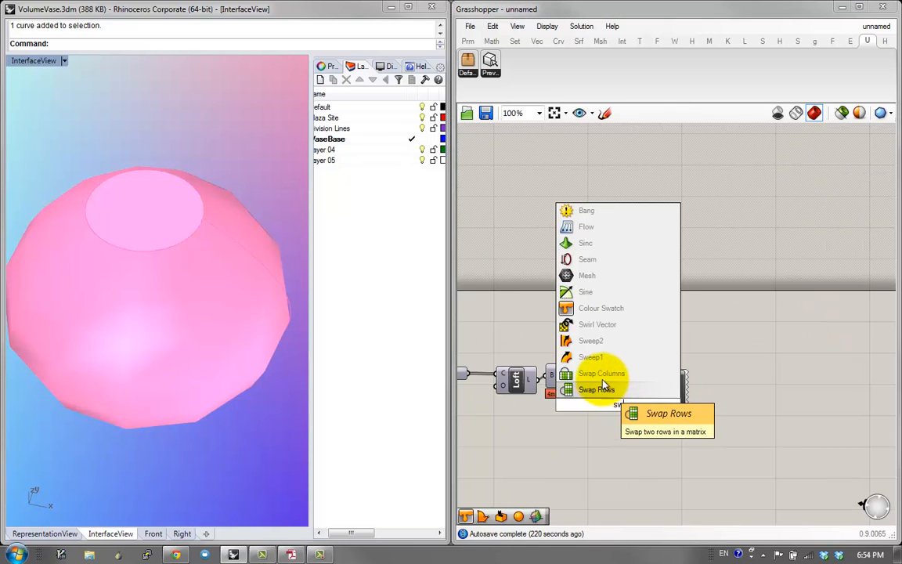
{"action": "left_click", "coordinate": [601, 307]}
{"action": "left_click_drag", "start_coordinate": [658, 401], "coordinate": [666, 397]}
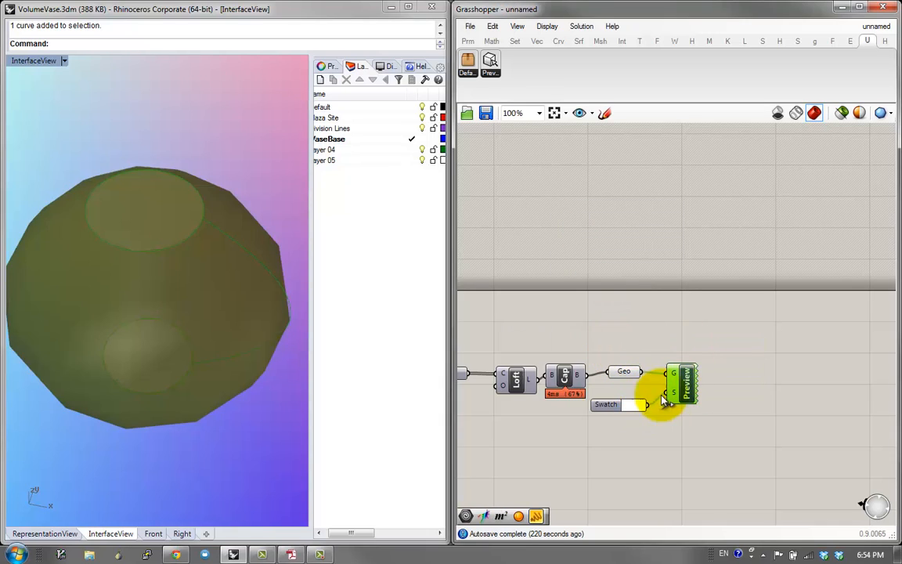
Step: Set the swatch colour to a blue with hue 203°, saturation 73, value 94 and alpha 215
{"action": "left_click", "coordinate": [600, 412]}
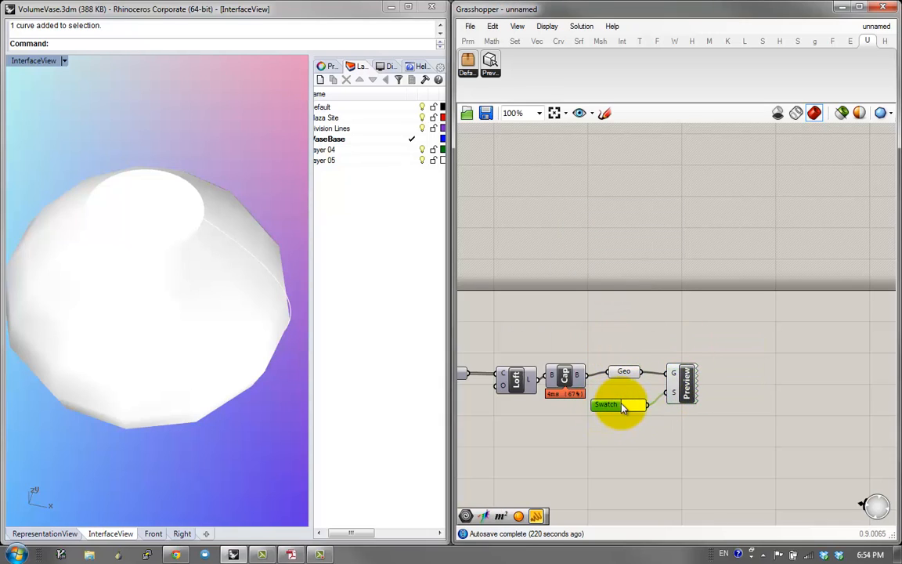
{"action": "left_click", "coordinate": [623, 407]}
{"action": "left_click", "coordinate": [664, 334]}
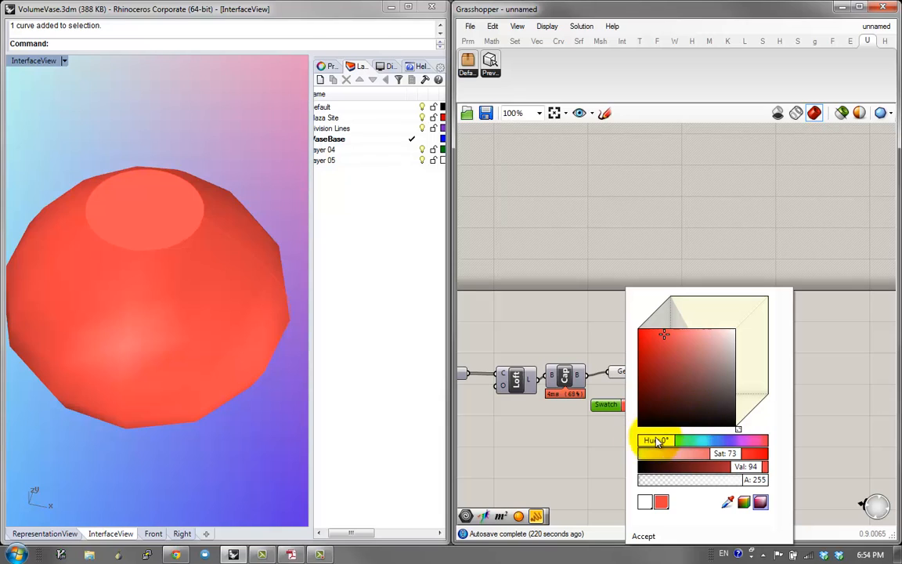
{"action": "left_click_drag", "start_coordinate": [657, 442], "coordinate": [704, 440]}
{"action": "left_click_drag", "start_coordinate": [744, 477], "coordinate": [734, 484]}
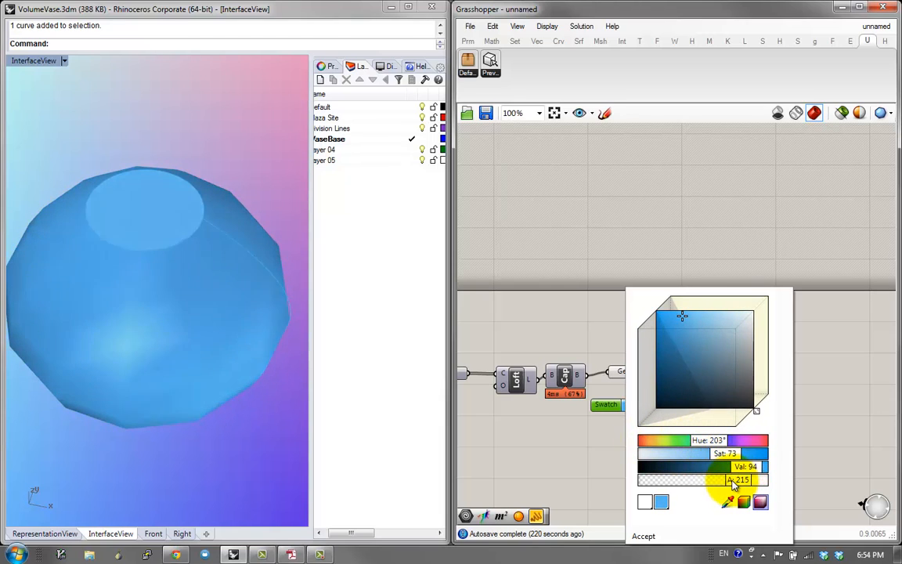
{"action": "right_click_drag", "start_coordinate": [108, 276], "coordinate": [117, 196]}
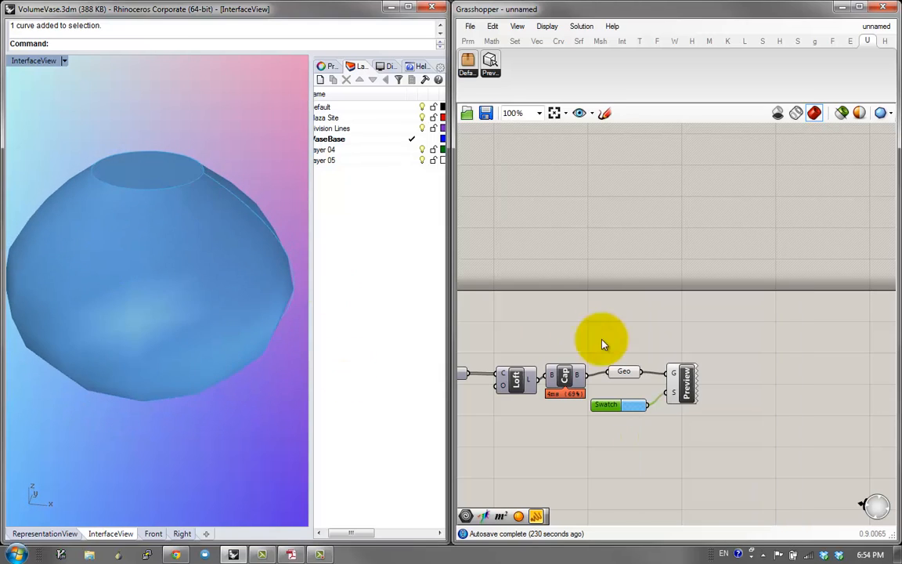
Step: Recolour the swatch purple and move the Preview and Swatch components farther from the final Geo parameter
{"action": "left_click", "coordinate": [634, 405]}
{"action": "left_click_drag", "start_coordinate": [711, 429], "coordinate": [728, 433]}
{"action": "right_click_drag", "start_coordinate": [100, 291], "coordinate": [199, 291]}
{"action": "left_click_drag", "start_coordinate": [698, 423], "coordinate": [735, 413]}
{"action": "right_click_drag", "start_coordinate": [726, 419], "coordinate": [850, 403]}
Step: Move the Factor slider away from the Scale component, closer to the Loft component
{"action": "left_click", "coordinate": [648, 412]}
{"action": "right_click_drag", "start_coordinate": [648, 412], "coordinate": [632, 388]}
{"action": "left_click_drag", "start_coordinate": [485, 390], "coordinate": [593, 432]}
{"action": "right_click_drag", "start_coordinate": [622, 402], "coordinate": [506, 390]}
{"action": "left_click", "coordinate": [746, 253]}
{"action": "double_click", "coordinate": [746, 252]}
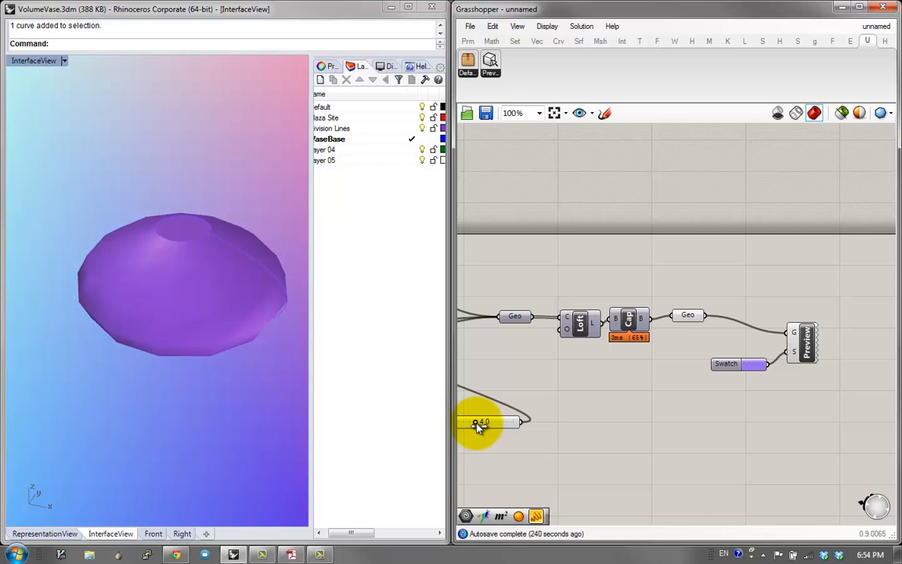
Step: Try a Scale factor of 4.8, and set the Factor slider to 0.1
{"action": "mouse_move", "coordinate": [479, 423]}
{"action": "left_mouse_down"}
{"action": "mouse_move", "coordinate": [501, 424]}
{"action": "mouse_move", "coordinate": [483, 425]}
{"action": "left_mouse_up"}
{"action": "right_click_drag", "start_coordinate": [483, 425], "coordinate": [504, 421]}
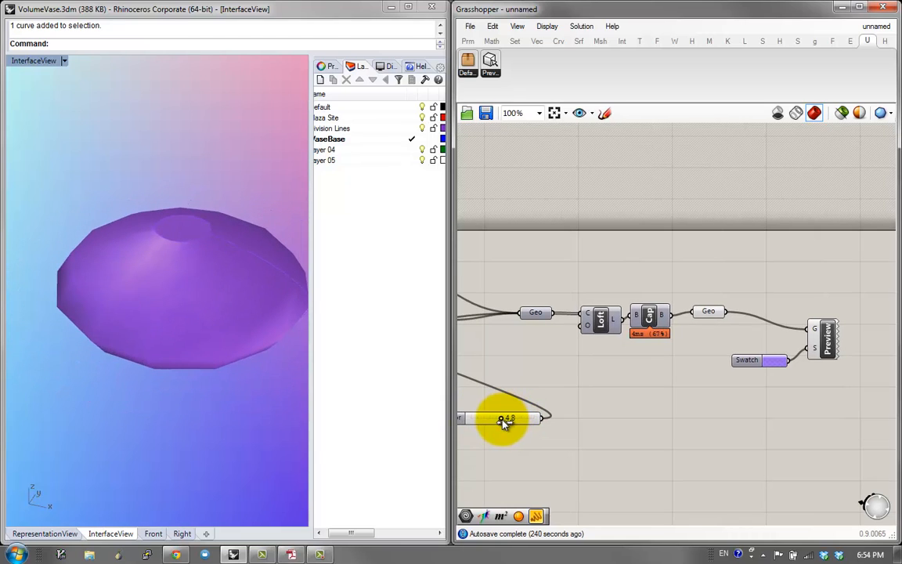
{"action": "left_click_drag", "start_coordinate": [505, 422], "coordinate": [463, 422]}
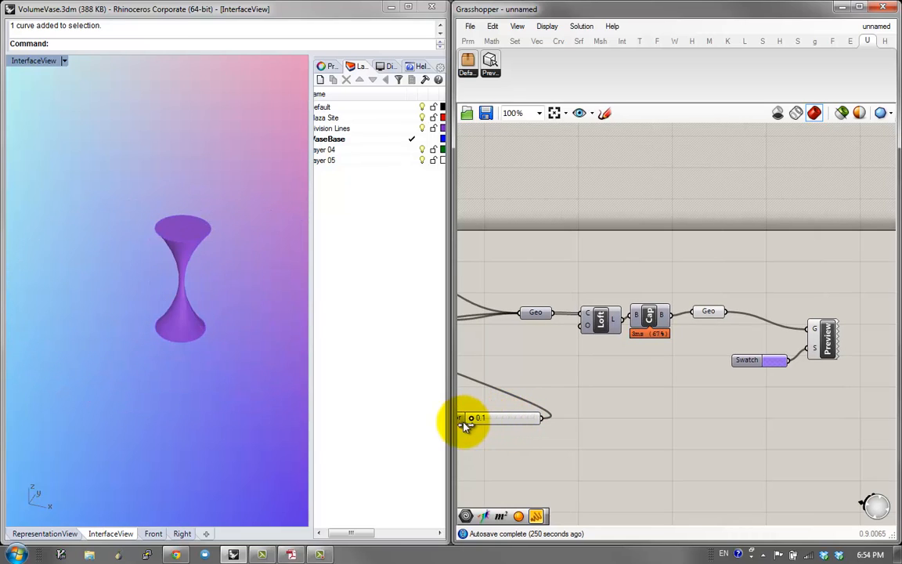
Step: Add a Volume component fed by the final Geo parameter and show its volume output in a panel
{"action": "right_click_drag", "start_coordinate": [653, 407], "coordinate": [557, 428]}
{"action": "double_click", "coordinate": [656, 288]}
{"action": "type", "text": "vol"}
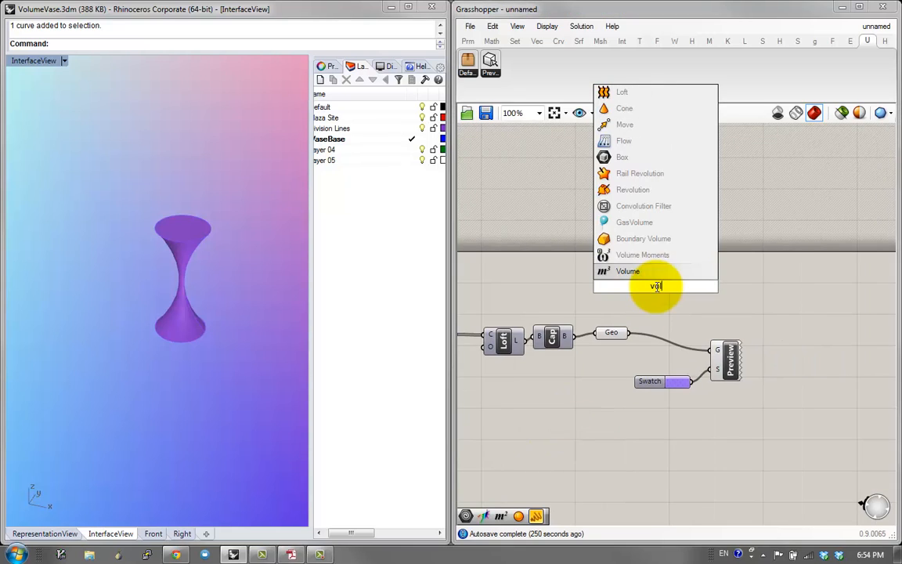
{"action": "left_click", "coordinate": [619, 271]}
{"action": "left_click_drag", "start_coordinate": [628, 333], "coordinate": [713, 240]}
{"action": "double_click", "coordinate": [743, 242]}
{"action": "type", "text": "//"}
{"action": "key", "text": "Return"}
Step: Add an Area component fed by the final Geo parameter and show its area in a copy of the panel
{"action": "double_click", "coordinate": [689, 319]}
{"action": "type", "text": "area"}
{"action": "left_click", "coordinate": [675, 309]}
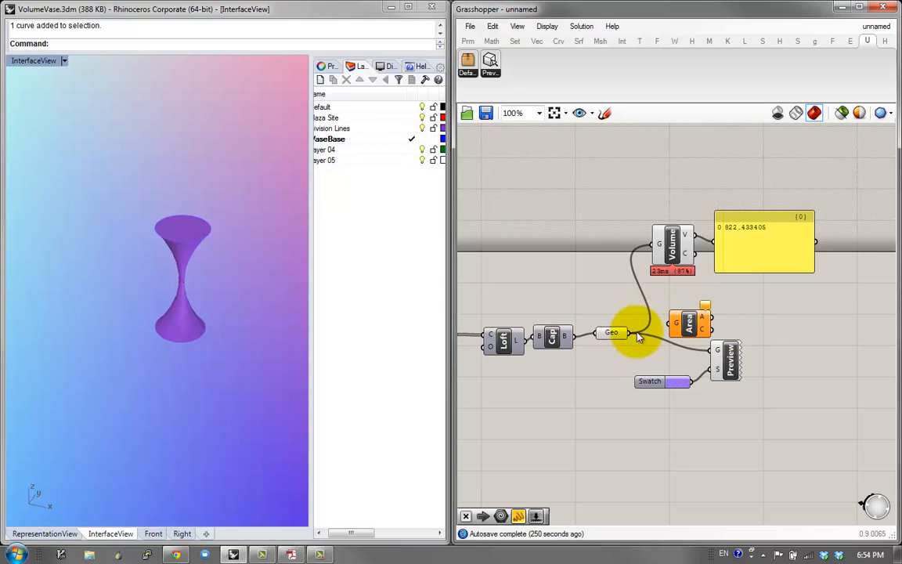
{"action": "left_click_drag", "start_coordinate": [658, 322], "coordinate": [668, 324]}
{"action": "left_click_drag", "start_coordinate": [693, 324], "coordinate": [682, 313]}
{"action": "left_click_drag", "start_coordinate": [739, 261], "coordinate": [747, 321], "text": "alt"}
Step: Move the Factor slider farther along, below the Loft and Cap components
{"action": "scroll", "coordinate": [702, 346], "scroll_direction": "down", "scroll_amount": 2}
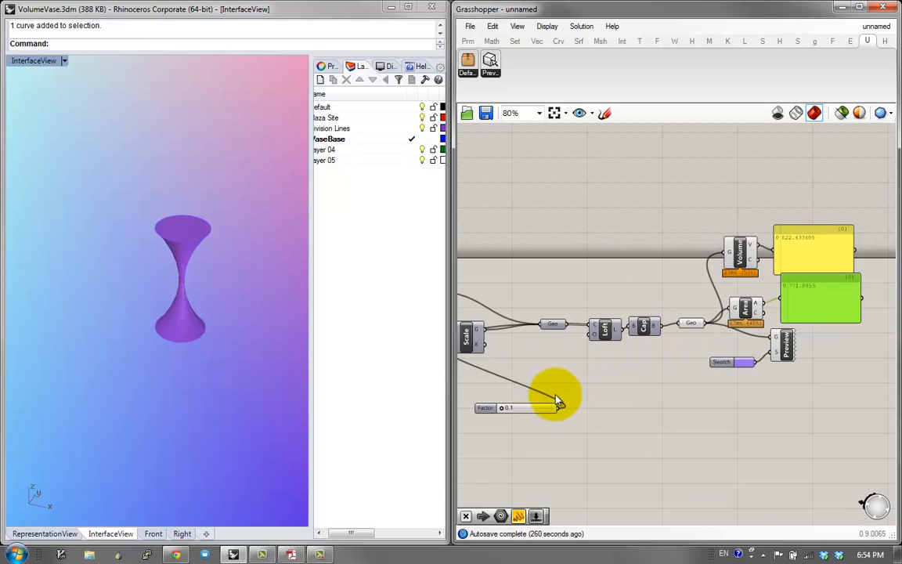
{"action": "left_click_drag", "start_coordinate": [528, 419], "coordinate": [636, 414]}
{"action": "scroll", "coordinate": [564, 412], "scroll_direction": "up", "scroll_amount": 1}
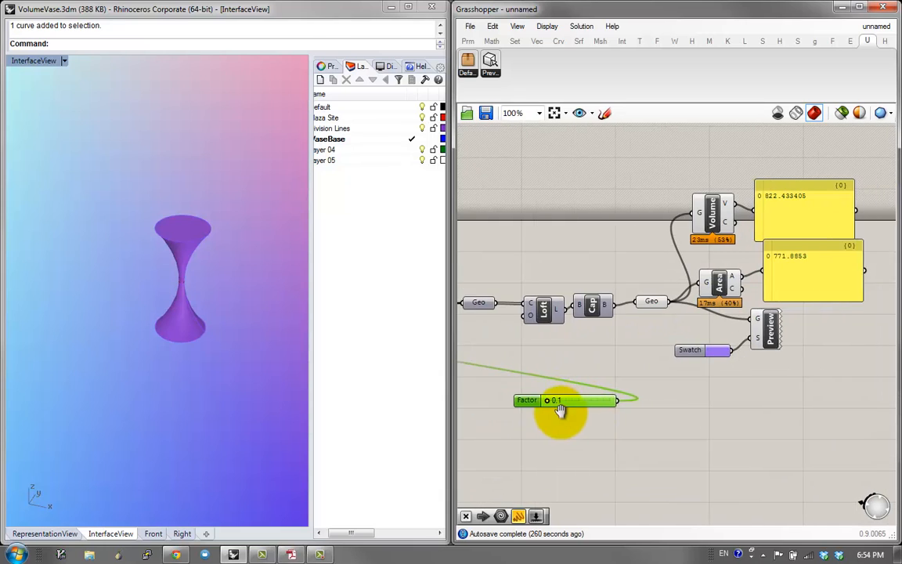
{"action": "mouse_move", "coordinate": [533, 404]}
{"action": "left_mouse_down"}
{"action": "mouse_move", "coordinate": [563, 403]}
{"action": "mouse_move", "coordinate": [530, 401]}
{"action": "left_mouse_up"}
Step: Move the Preview and Swatch components lower and space out the Volume and Area components with their panels
{"action": "right_click_drag", "start_coordinate": [633, 372], "coordinate": [518, 422]}
{"action": "mouse_move", "coordinate": [657, 426]}
{"action": "left_mouse_down"}
{"action": "mouse_move", "coordinate": [587, 382]}
{"action": "mouse_move", "coordinate": [646, 436]}
{"action": "left_mouse_up"}
{"action": "left_click", "coordinate": [669, 396]}
{"action": "left_click_drag", "start_coordinate": [680, 256], "coordinate": [688, 234]}
{"action": "left_click", "coordinate": [587, 332]}
{"action": "left_click_drag", "start_coordinate": [588, 328], "coordinate": [584, 318]}
{"action": "left_click_drag", "start_coordinate": [663, 343], "coordinate": [662, 335]}
Step: Add a Text Tag component below the Area component
{"action": "double_click", "coordinate": [663, 366]}
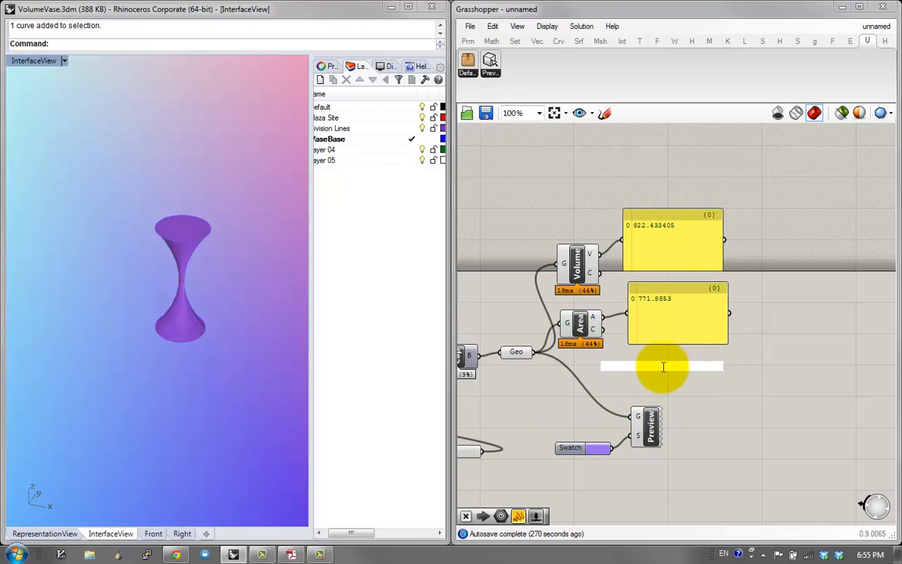
{"action": "double_click", "coordinate": [615, 385]}
{"action": "type", "text": "text"}
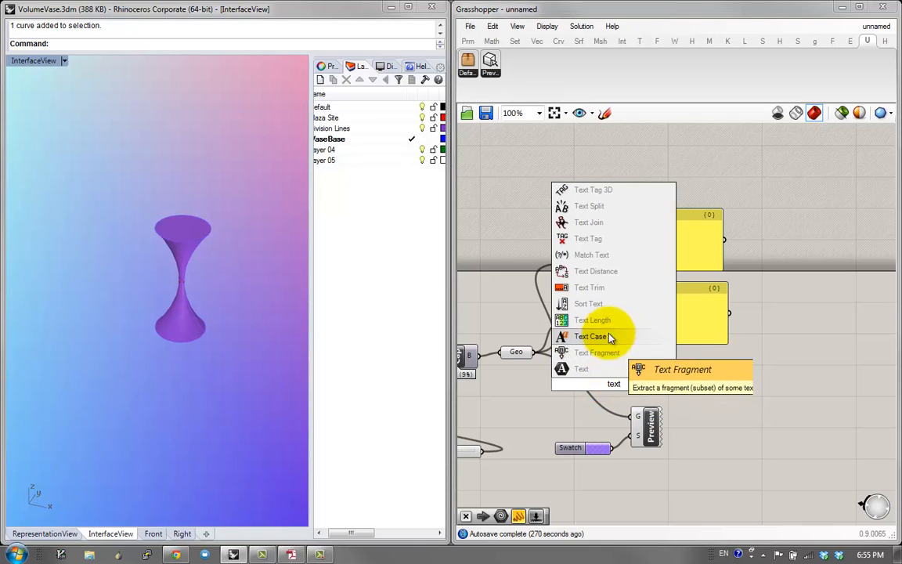
{"action": "left_click", "coordinate": [616, 240]}
{"action": "left_click", "coordinate": [650, 427]}
Step: Add a Text Tag 3D component below the area panel and delete the plain Text Tag
{"action": "double_click", "coordinate": [678, 362]}
{"action": "type", "text": "text"}
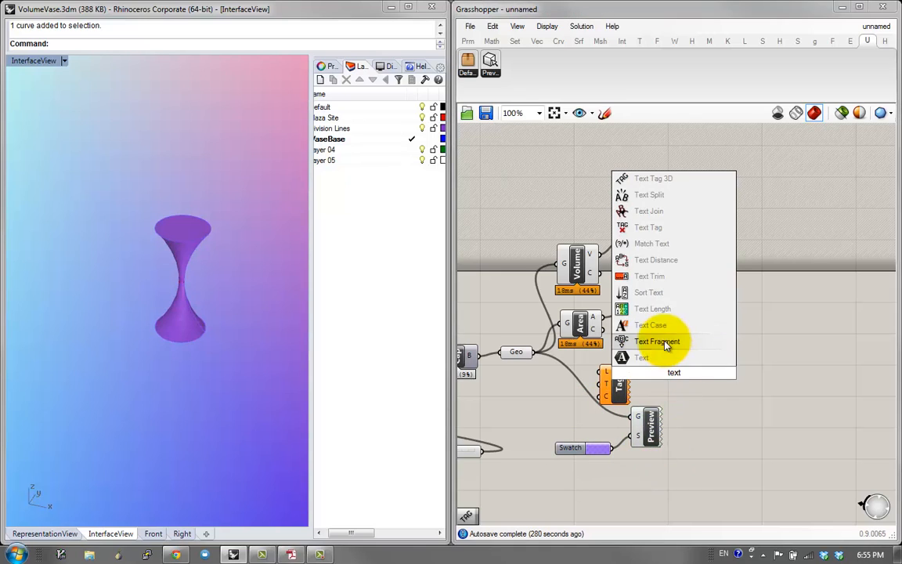
{"action": "left_click", "coordinate": [656, 179]}
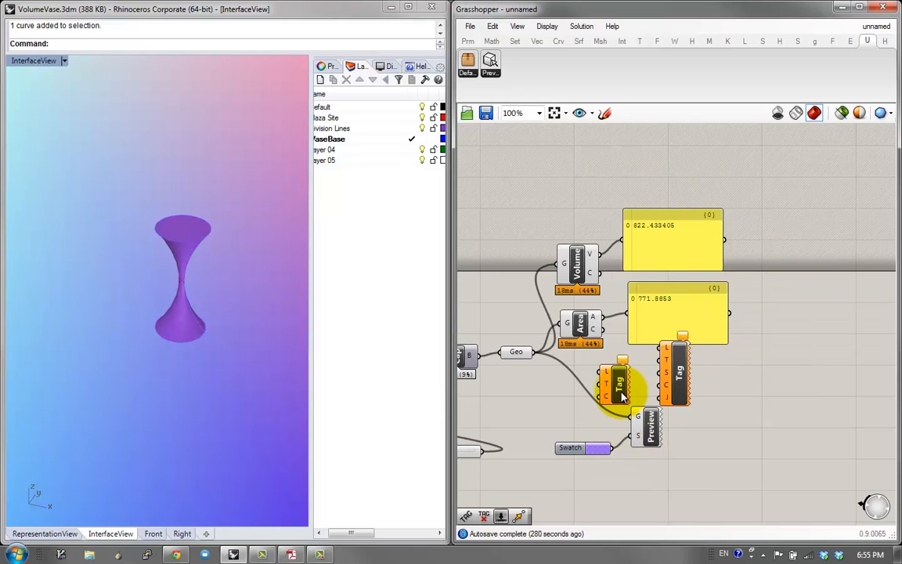
{"action": "key", "text": "Delete"}
Step: Move Preview and Swatch below the 3D Tag, and the Volume and Area components with their panels above it
{"action": "left_click_drag", "start_coordinate": [637, 455], "coordinate": [576, 420]}
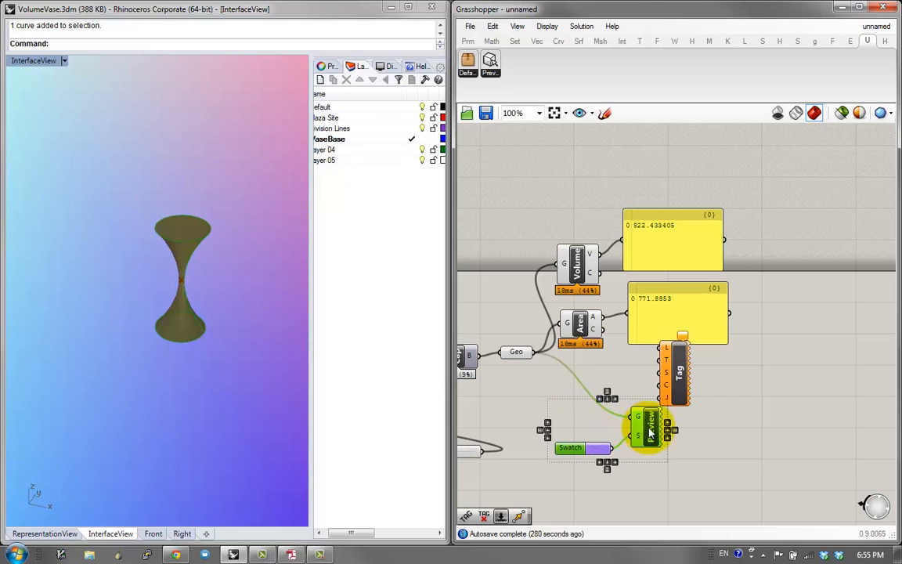
{"action": "left_click_drag", "start_coordinate": [650, 430], "coordinate": [677, 474]}
{"action": "left_click", "coordinate": [710, 431]}
{"action": "right_click_drag", "start_coordinate": [656, 411], "coordinate": [667, 405]}
{"action": "right_click_drag", "start_coordinate": [699, 335], "coordinate": [731, 320]}
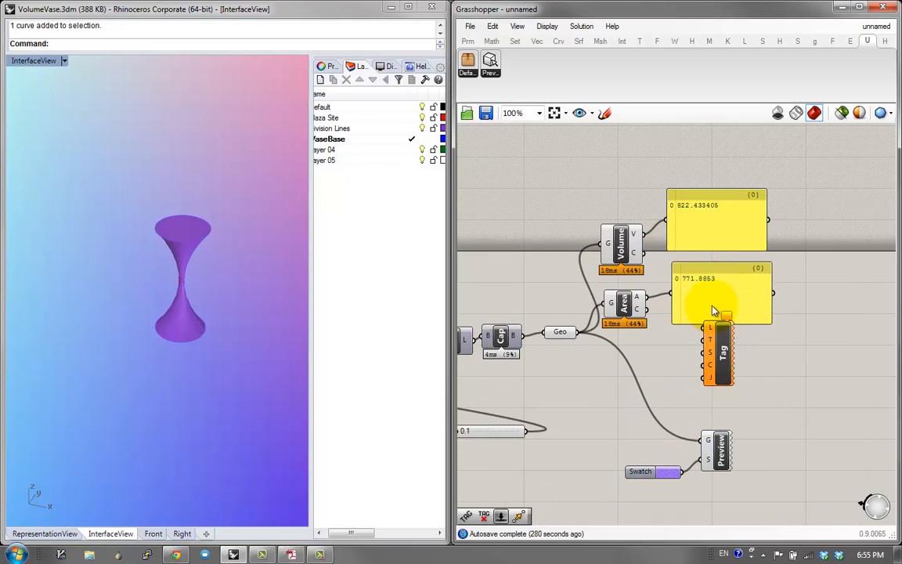
{"action": "left_click", "coordinate": [699, 306]}
{"action": "left_click_drag", "start_coordinate": [686, 330], "coordinate": [679, 154]}
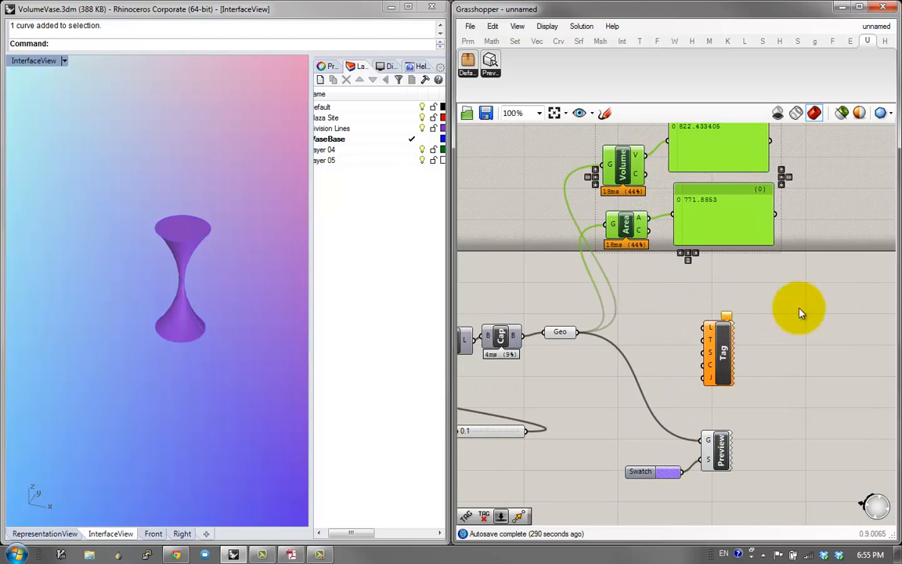
Step: Add a panel beside the 3D Tag with the lines "Volume = $VOL", "Area = $AREA" and "Volume / Area = $VOLAREA"
{"action": "right_click_drag", "start_coordinate": [766, 365], "coordinate": [694, 409]}
{"action": "left_click_drag", "start_coordinate": [648, 410], "coordinate": [774, 408]}
{"action": "double_click", "coordinate": [685, 378]}
{"action": "type", "text": "\""}
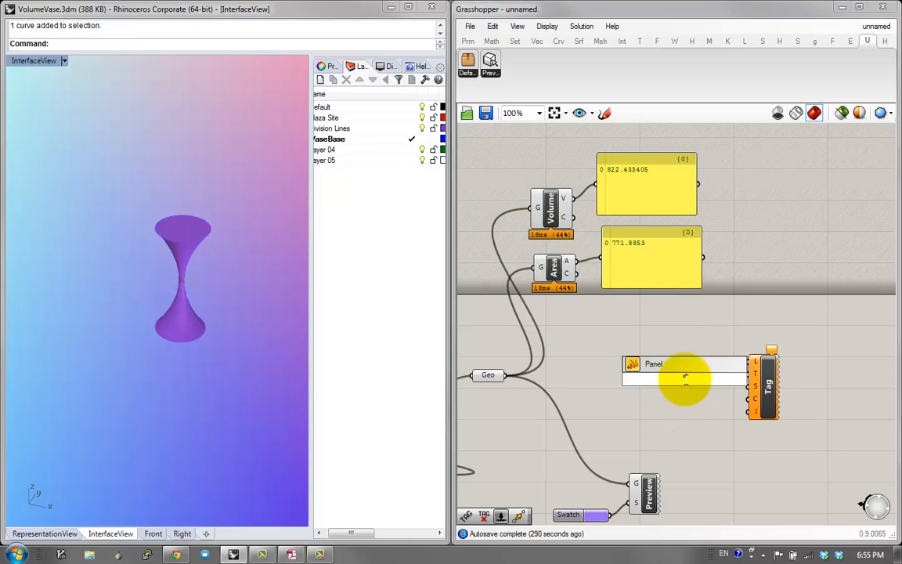
{"action": "key", "text": "Return"}
{"action": "double_click", "coordinate": [659, 364]}
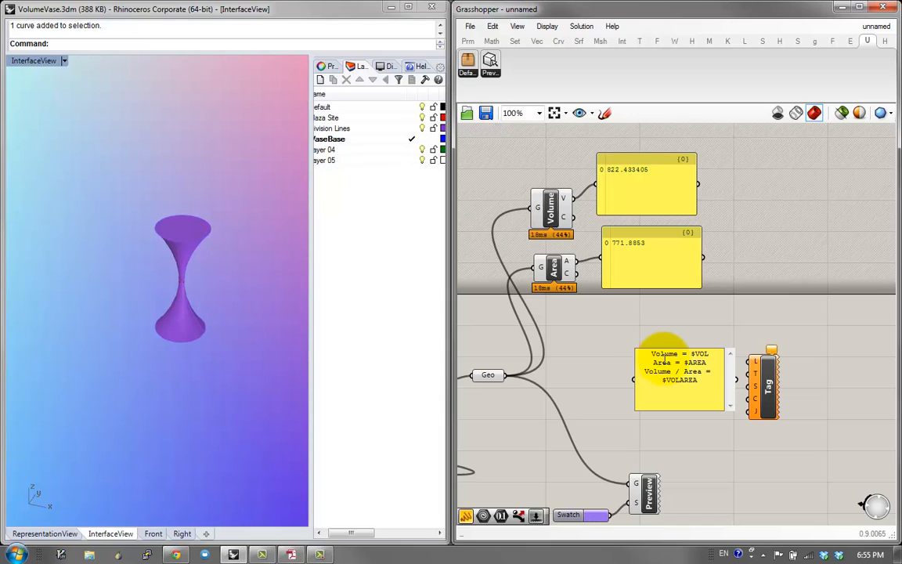
{"action": "left_click", "coordinate": [725, 423]}
{"action": "left_click", "coordinate": [641, 387]}
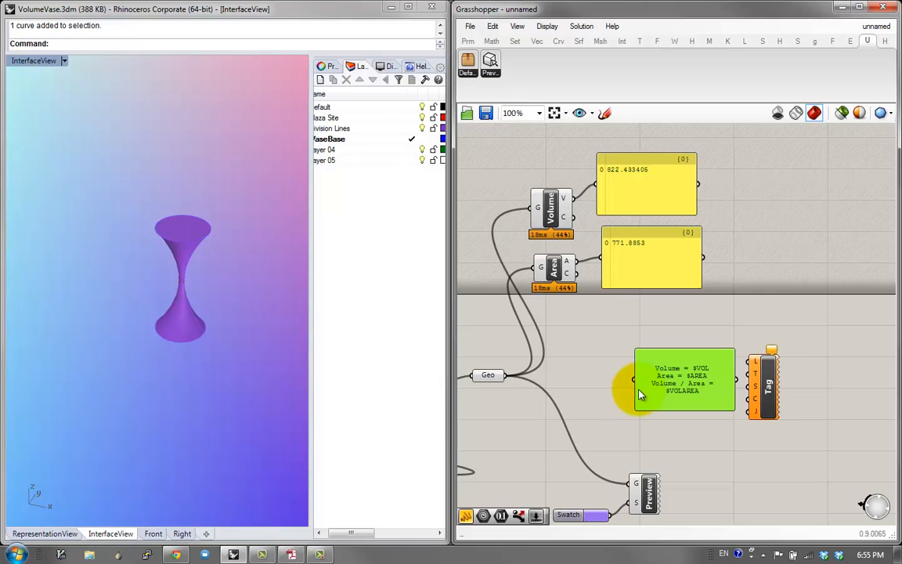
Step: Widen the template panel so each of its three lines fits, and adjust the panel and Tag spacing
{"action": "mouse_move", "coordinate": [639, 391]}
{"action": "left_mouse_down"}
{"action": "mouse_move", "coordinate": [569, 384]}
{"action": "mouse_move", "coordinate": [598, 377]}
{"action": "mouse_move", "coordinate": [649, 393]}
{"action": "left_mouse_up"}
{"action": "scroll", "coordinate": [776, 393], "scroll_direction": "up", "scroll_amount": 1}
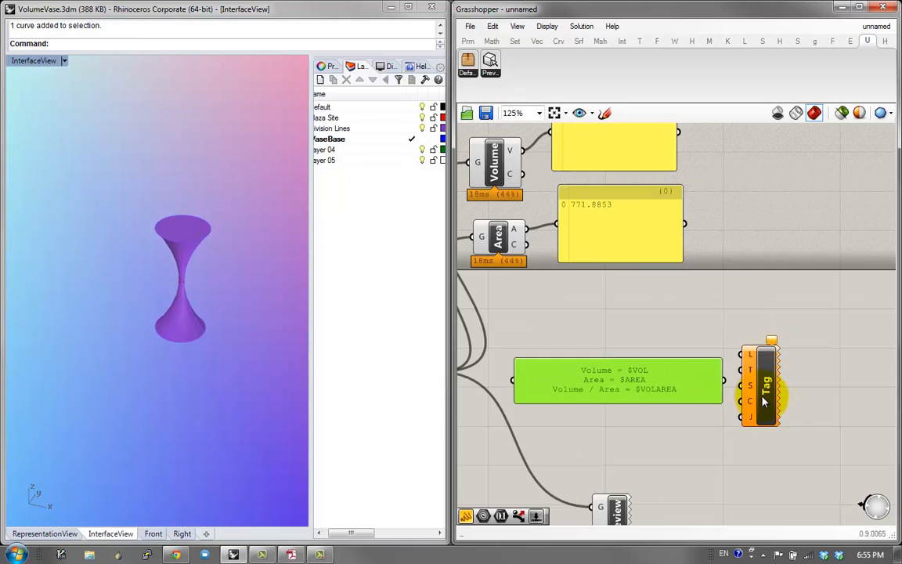
{"action": "left_click_drag", "start_coordinate": [765, 401], "coordinate": [775, 397]}
{"action": "left_click_drag", "start_coordinate": [655, 384], "coordinate": [653, 364]}
{"action": "right_click_drag", "start_coordinate": [656, 365], "coordinate": [678, 350]}
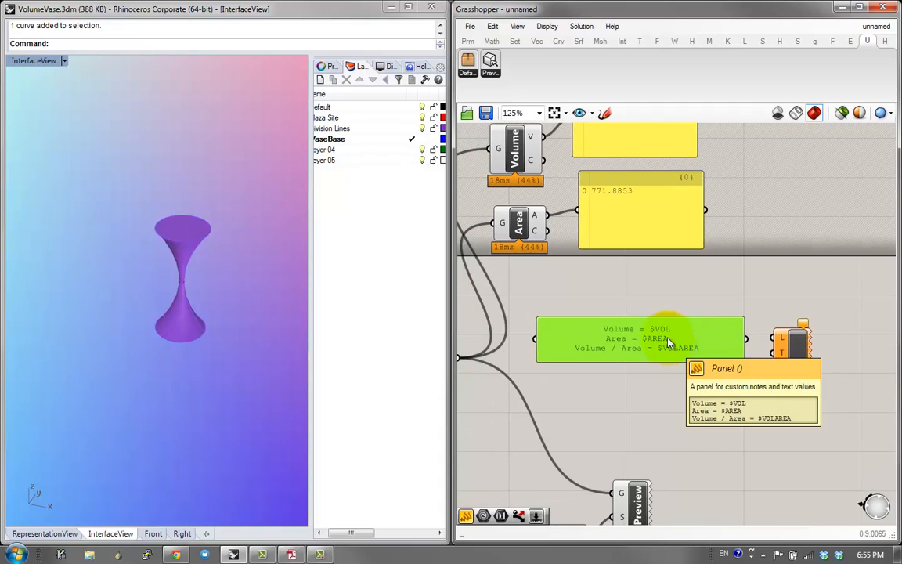
{"action": "left_click_drag", "start_coordinate": [668, 342], "coordinate": [670, 334]}
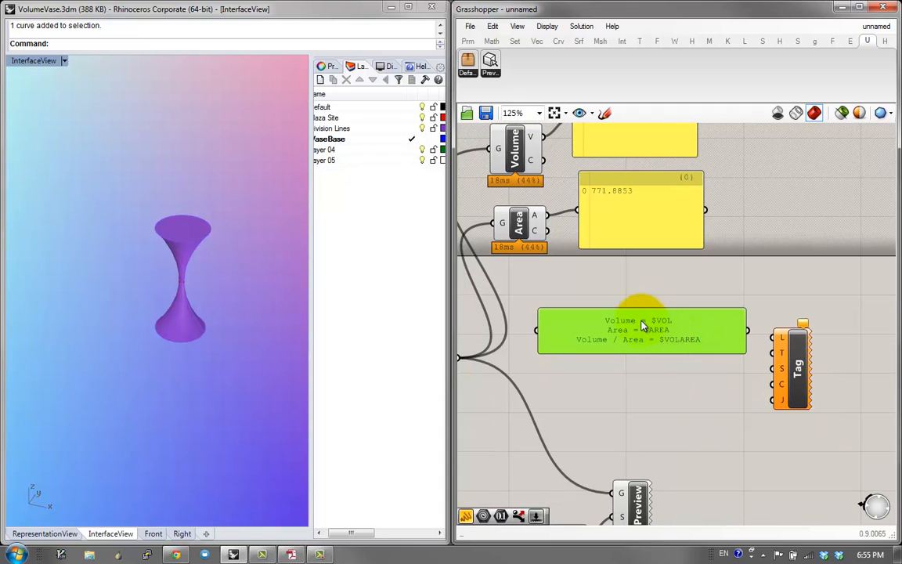
Step: Open the template panel's properties, check its text and display options, and accept them
{"action": "double_click", "coordinate": [684, 338]}
{"action": "left_click", "coordinate": [619, 267]}
{"action": "type", "text": "X"}
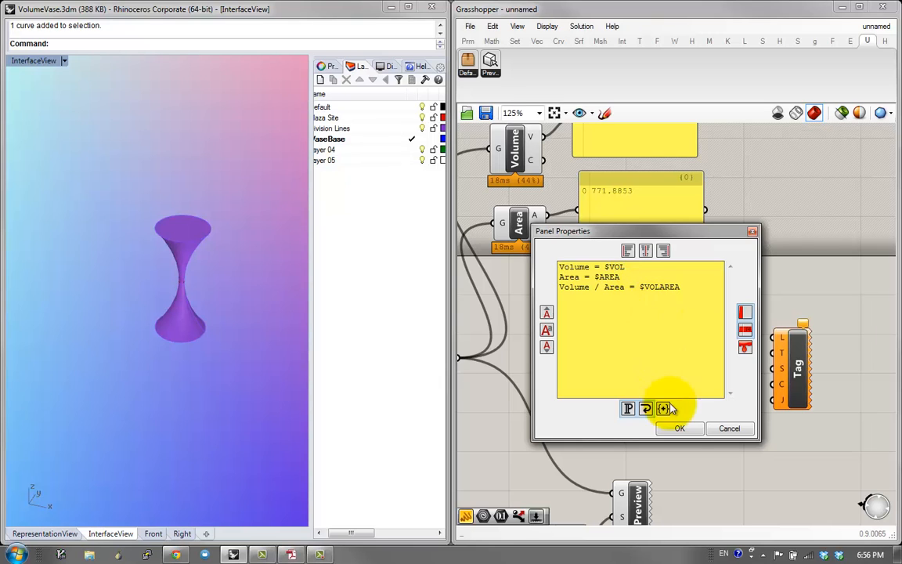
{"action": "left_click", "coordinate": [679, 428]}
Step: Move the Tag component and the template panel further along the canvas, just below the area panel
{"action": "right_click_drag", "start_coordinate": [763, 384], "coordinate": [719, 436]}
{"action": "left_click_drag", "start_coordinate": [753, 426], "coordinate": [840, 354]}
{"action": "left_click_drag", "start_coordinate": [641, 371], "coordinate": [757, 342]}
{"action": "right_click_drag", "start_coordinate": [757, 342], "coordinate": [589, 336]}
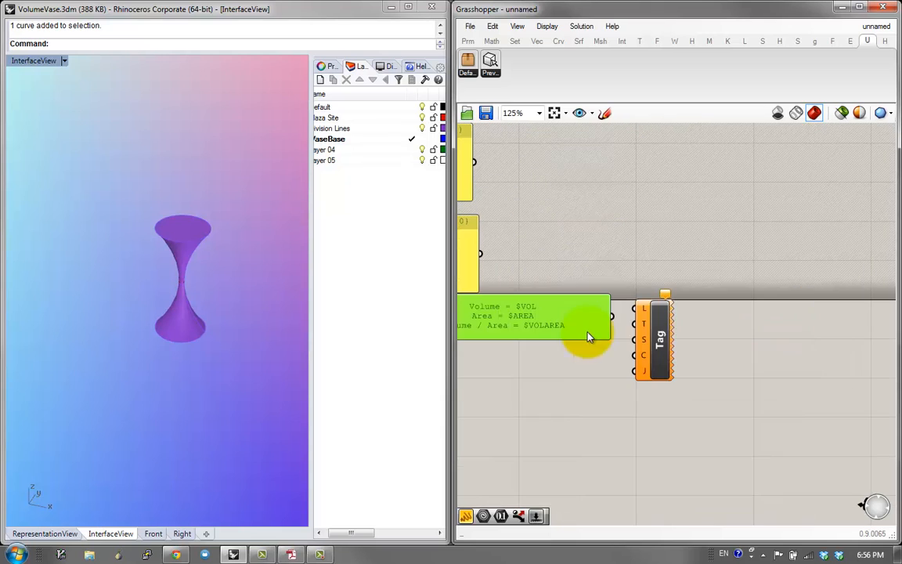
{"action": "left_click_drag", "start_coordinate": [665, 341], "coordinate": [674, 350]}
{"action": "right_click_drag", "start_coordinate": [674, 349], "coordinate": [835, 358]}
Step: Add a Replace Text component below the template panel and feed the template into its text input
{"action": "double_click", "coordinate": [643, 370]}
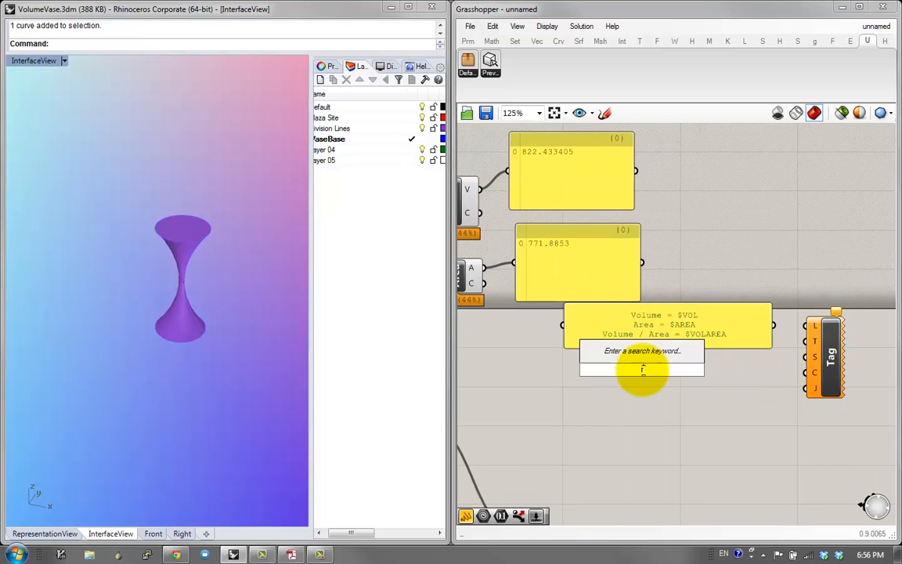
{"action": "type", "text": "recpl"}
{"action": "key", "text": "BackSpace"}
{"action": "key", "text": "BackSpace"}
{"action": "key", "text": "BackSpace"}
{"action": "type", "text": "pl"}
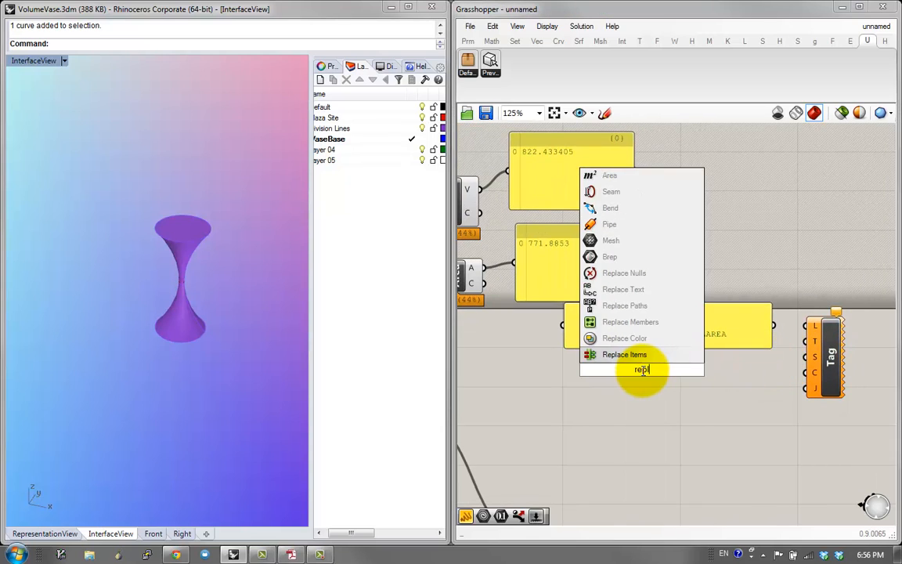
{"action": "left_click", "coordinate": [635, 291]}
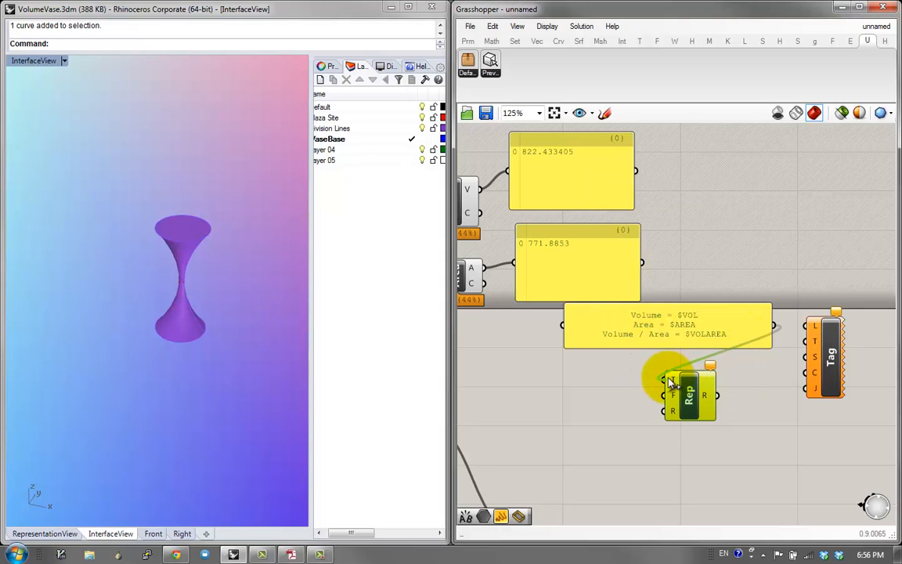
{"action": "left_click_drag", "start_coordinate": [670, 382], "coordinate": [667, 381]}
{"action": "left_click_drag", "start_coordinate": [698, 391], "coordinate": [754, 378]}
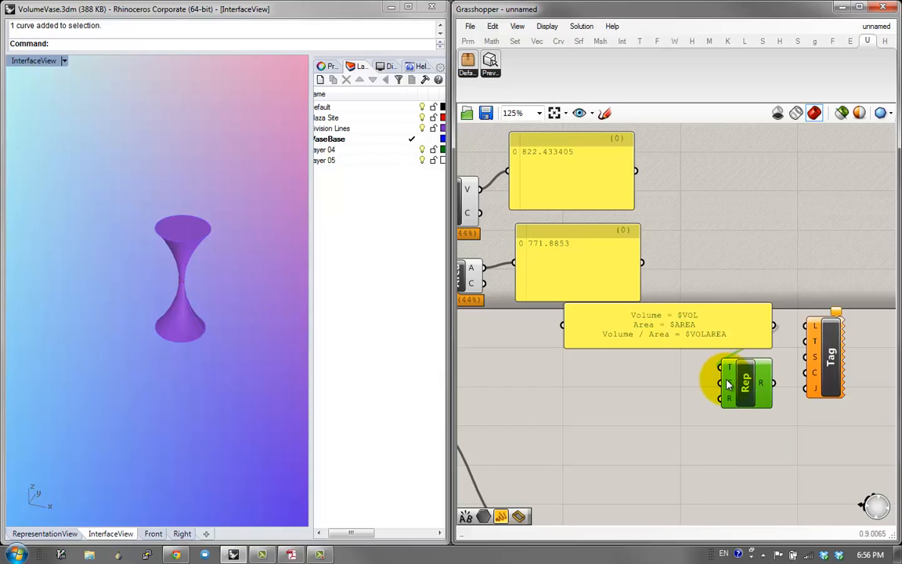
Step: Duplicate the template panel with the text $VOL as Replace Text's find input, and wire the volume panel to its replace input
{"action": "left_click", "coordinate": [684, 332]}
{"action": "left_click_drag", "start_coordinate": [684, 332], "coordinate": [638, 382], "text": "alt"}
{"action": "double_click", "coordinate": [639, 378]}
{"action": "type", "text": "$VOL"}
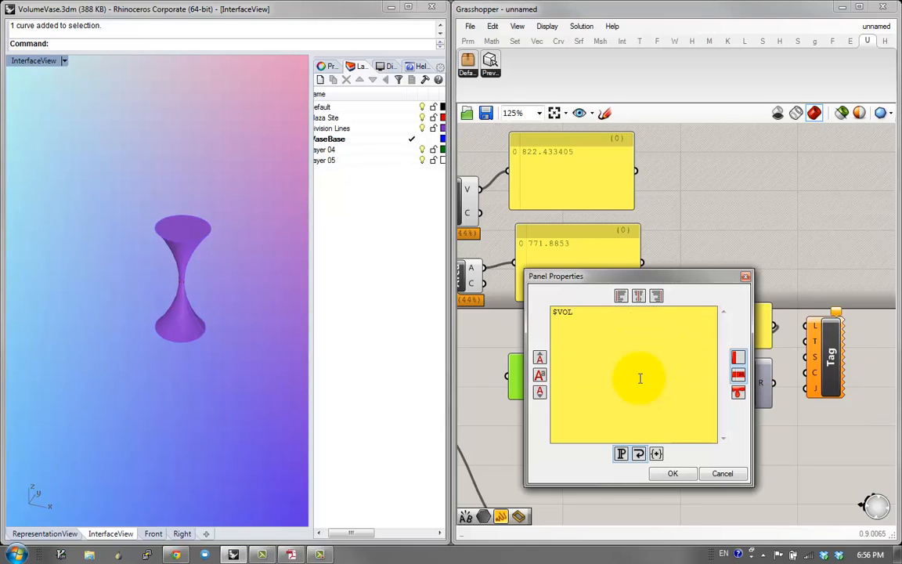
{"action": "left_click", "coordinate": [672, 472]}
{"action": "left_click_drag", "start_coordinate": [706, 394], "coordinate": [607, 370]}
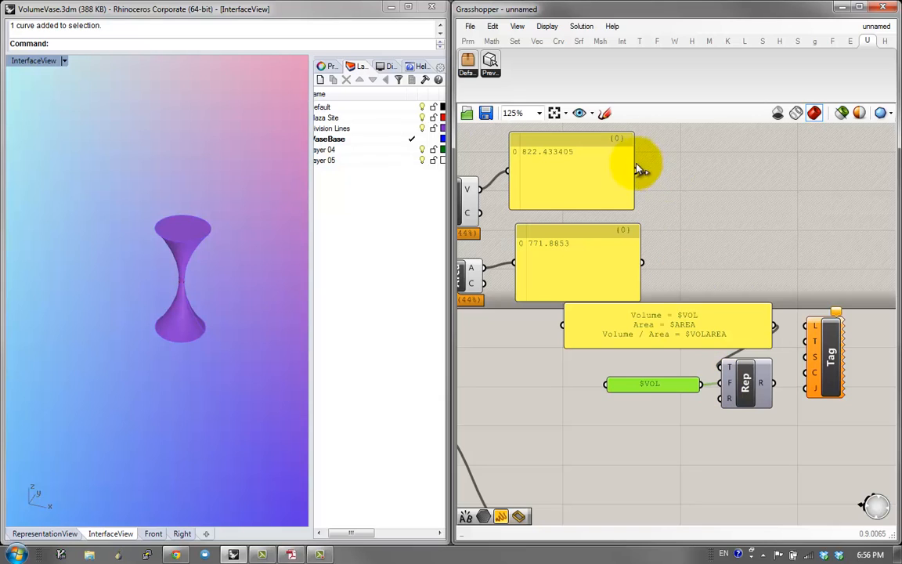
{"action": "left_click_drag", "start_coordinate": [635, 171], "coordinate": [718, 398]}
Step: Add an output panel wired to the Replace Text result and move the Tag component below it
{"action": "right_click_drag", "start_coordinate": [791, 353], "coordinate": [627, 334]}
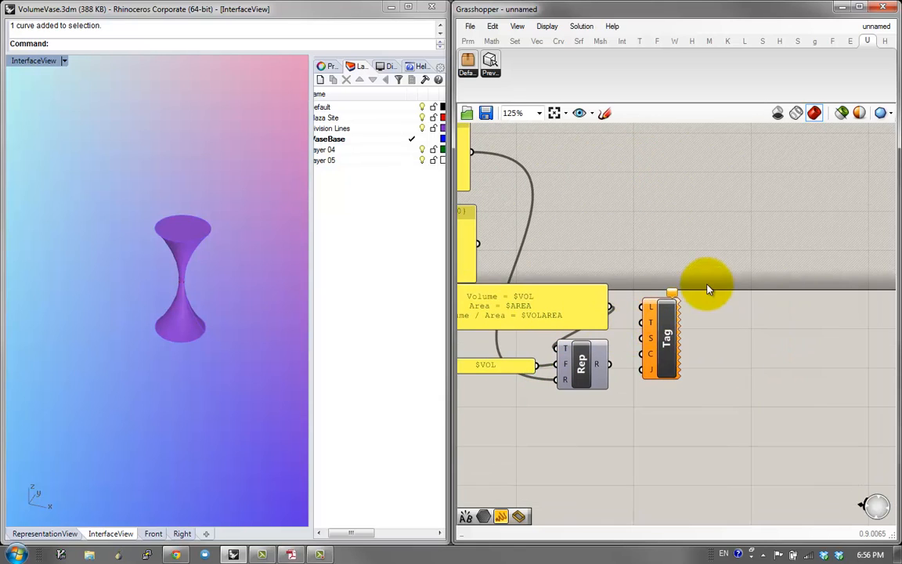
{"action": "double_click", "coordinate": [707, 284]}
{"action": "type", "text": "//"}
{"action": "key", "text": "Return"}
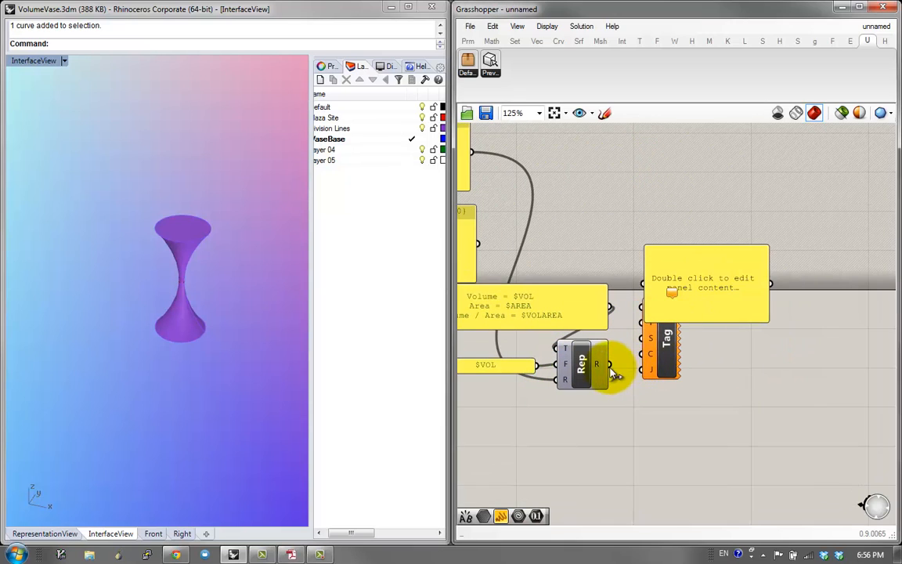
{"action": "left_click_drag", "start_coordinate": [610, 365], "coordinate": [644, 283]}
{"action": "left_click_drag", "start_coordinate": [669, 352], "coordinate": [737, 455]}
{"action": "left_click_drag", "start_coordinate": [717, 275], "coordinate": [727, 334]}
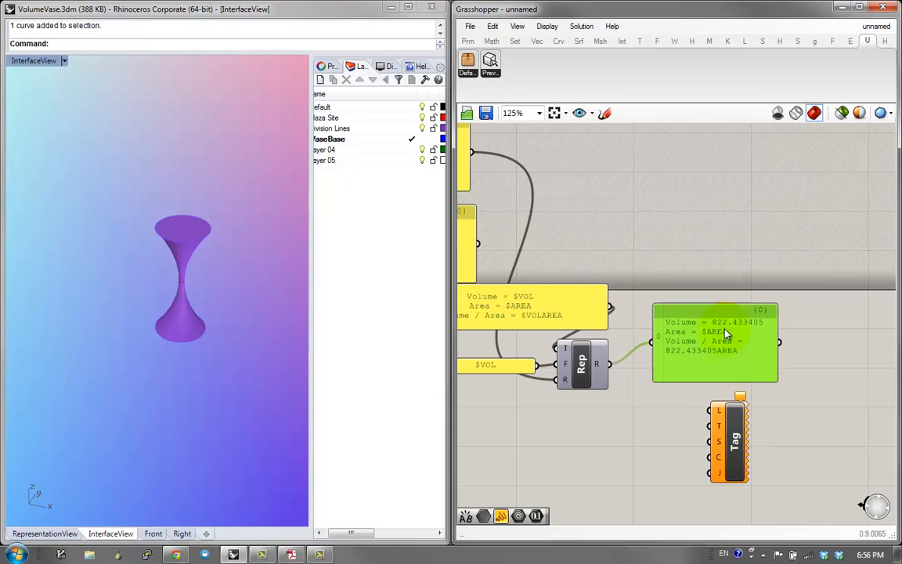
Step: Duplicate the Replace Text component and feed the first one's result into the copy's text input
{"action": "right_click_drag", "start_coordinate": [726, 334], "coordinate": [797, 336]}
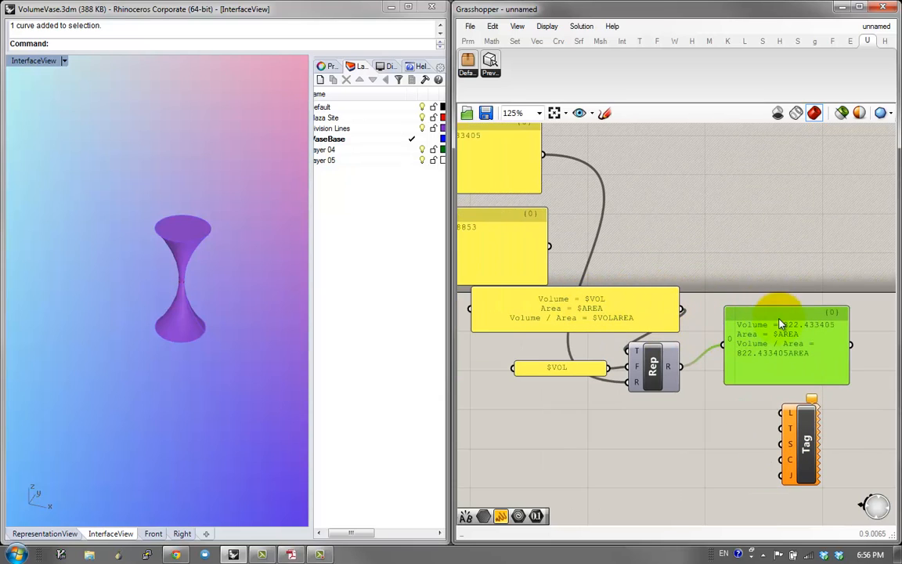
{"action": "left_click_drag", "start_coordinate": [672, 374], "coordinate": [741, 418]}
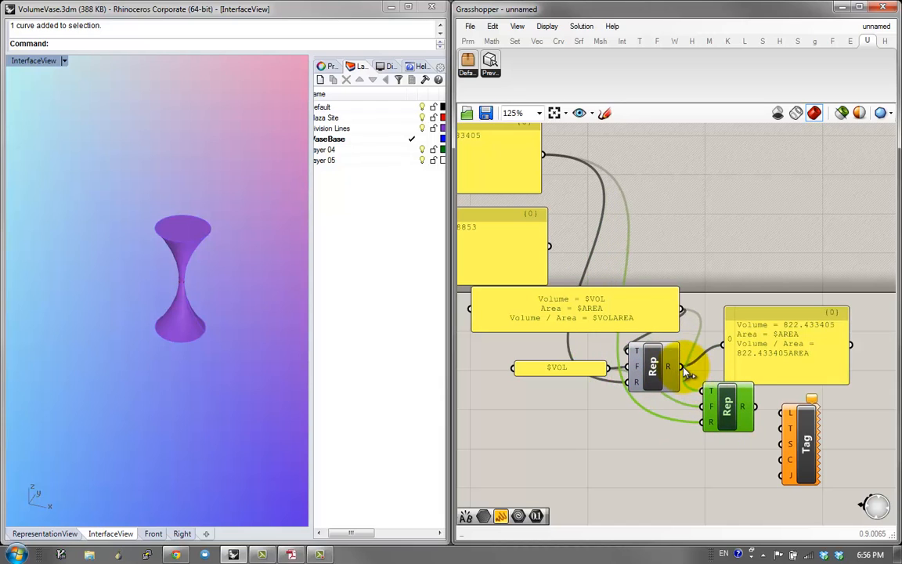
{"action": "left_click_drag", "start_coordinate": [700, 391], "coordinate": [701, 392]}
Step: Duplicate the $VOL panel, place the copy beside the second Replace Text component, and set its text to $AREA
{"action": "left_click", "coordinate": [589, 373]}
{"action": "key", "text": "ctrl+c"}
{"action": "key", "text": "ctrl+v"}
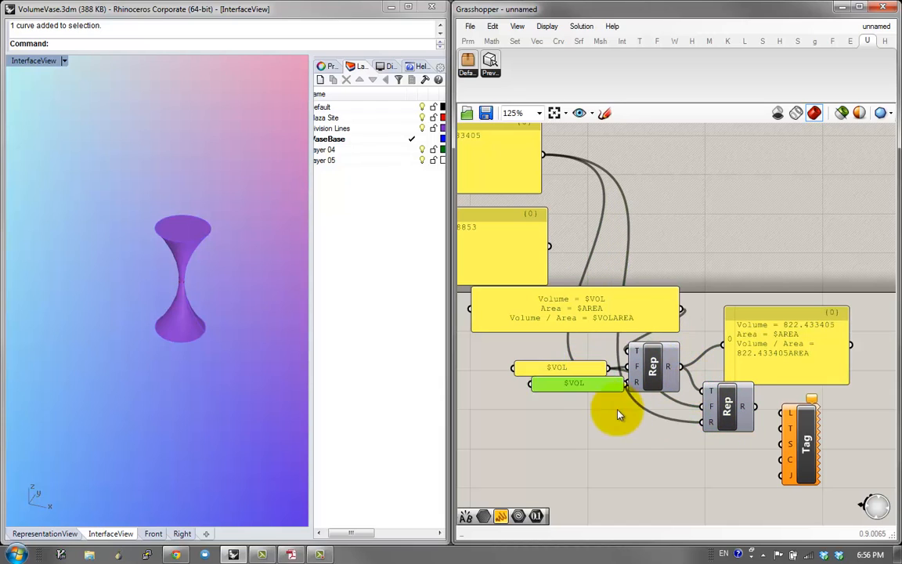
{"action": "left_click_drag", "start_coordinate": [618, 410], "coordinate": [632, 425]}
{"action": "double_click", "coordinate": [632, 425]}
{"action": "left_click", "coordinate": [634, 425]}
{"action": "key", "text": "BackSpace"}
{"action": "key", "text": "BackSpace"}
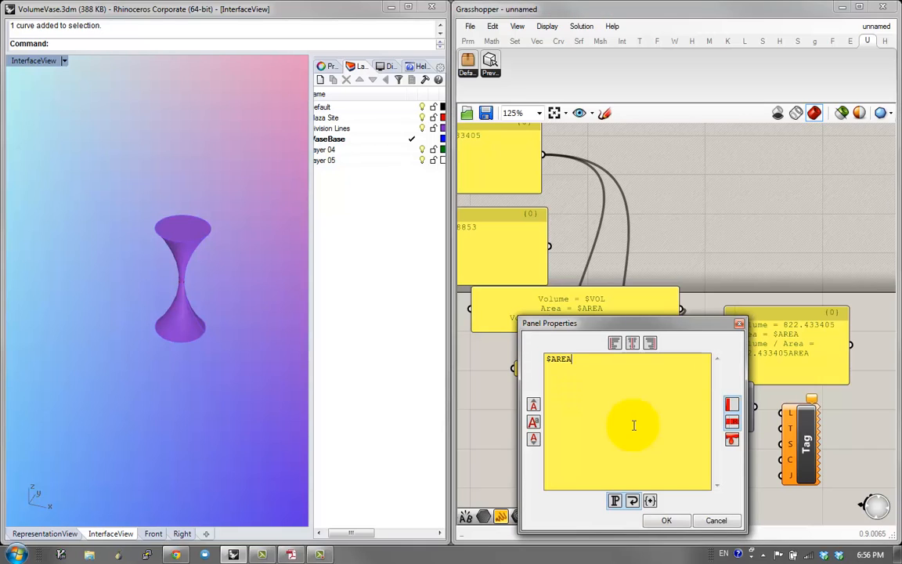
{"action": "left_click", "coordinate": [664, 521]}
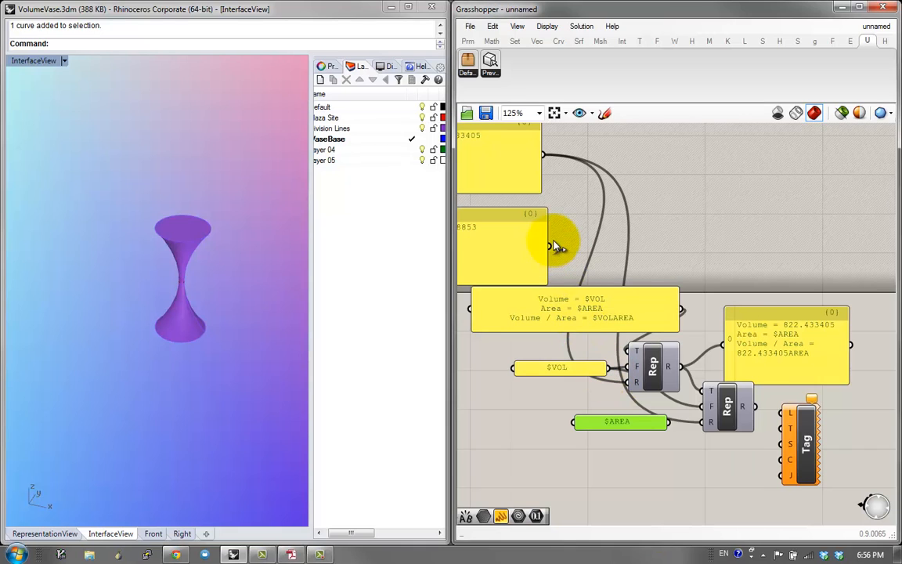
Step: Wire the $AREA and area panels into the second Replace Text's find and replace inputs, and its result into the output panel
{"action": "left_click_drag", "start_coordinate": [550, 245], "coordinate": [692, 404]}
{"action": "left_click_drag", "start_coordinate": [699, 433], "coordinate": [722, 344]}
{"action": "right_click_drag", "start_coordinate": [730, 330], "coordinate": [684, 255]}
{"action": "left_click_drag", "start_coordinate": [767, 385], "coordinate": [786, 440]}
{"action": "left_click_drag", "start_coordinate": [749, 292], "coordinate": [812, 333]}
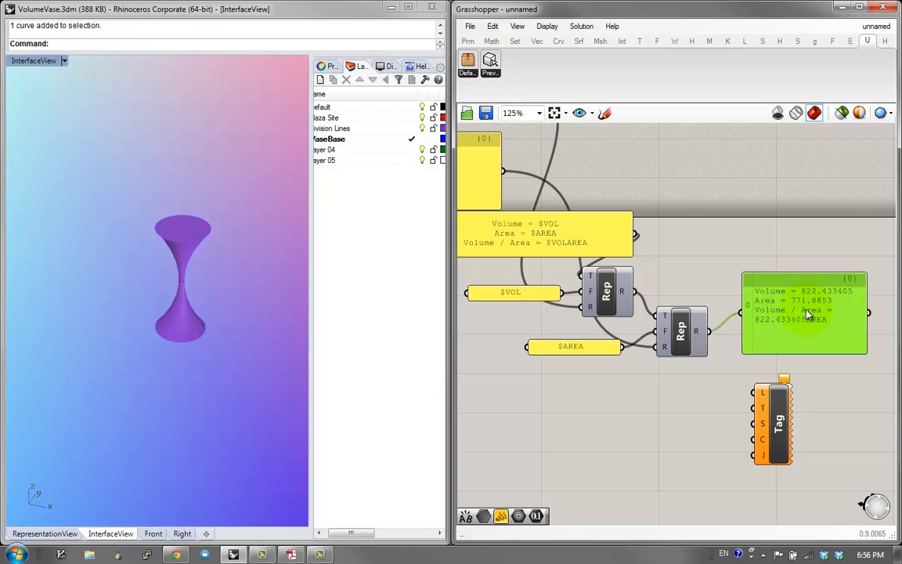
Step: Add a third Replace Text copy that takes the second one's result as its text, with the Tag moved lower
{"action": "left_click", "coordinate": [689, 346]}
{"action": "key", "text": "ctrl+c"}
{"action": "key", "text": "ctrl+v"}
{"action": "left_click", "coordinate": [751, 362]}
{"action": "left_click_drag", "start_coordinate": [689, 337], "coordinate": [755, 357]}
{"action": "left_click_drag", "start_coordinate": [779, 427], "coordinate": [816, 463]}
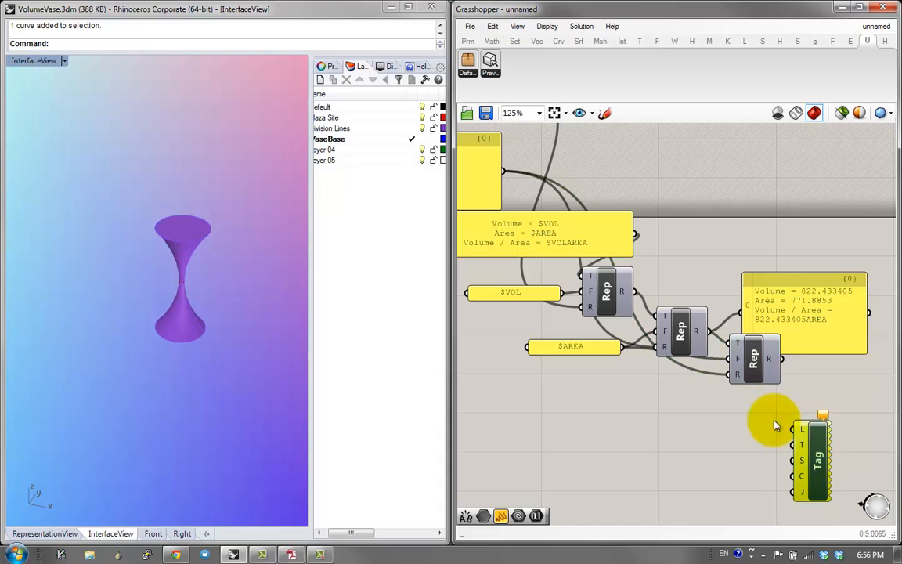
Step: Add a Division component beside the template panel, with the Volume output as A and the Area output as B
{"action": "right_click_drag", "start_coordinate": [514, 235], "coordinate": [628, 350]}
{"action": "left_click_drag", "start_coordinate": [571, 304], "coordinate": [581, 295]}
{"action": "right_click_drag", "start_coordinate": [504, 351], "coordinate": [580, 354]}
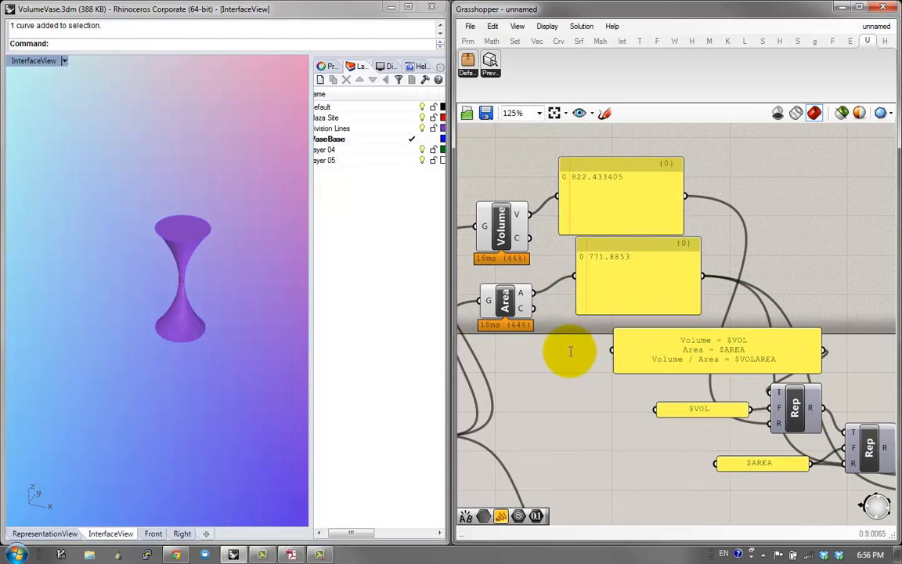
{"action": "double_click", "coordinate": [570, 352]}
{"action": "type", "text": "Division"}
{"action": "key", "text": "Return"}
{"action": "left_click_drag", "start_coordinate": [535, 239], "coordinate": [543, 343]}
{"action": "left_click_drag", "start_coordinate": [533, 292], "coordinate": [543, 359]}
Step: Wire the Division result into the third Replace Text component's replace input
{"action": "right_click_drag", "start_coordinate": [548, 373], "coordinate": [481, 355]}
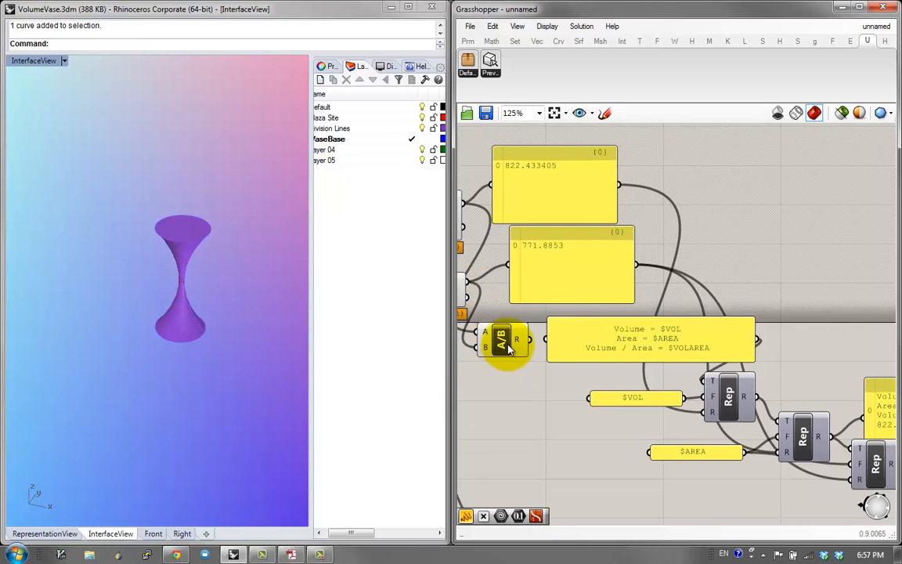
{"action": "scroll", "coordinate": [503, 339], "scroll_direction": "down", "scroll_amount": 2}
{"action": "left_click_drag", "start_coordinate": [517, 338], "coordinate": [782, 449]}
{"action": "left_click", "coordinate": [787, 452]}
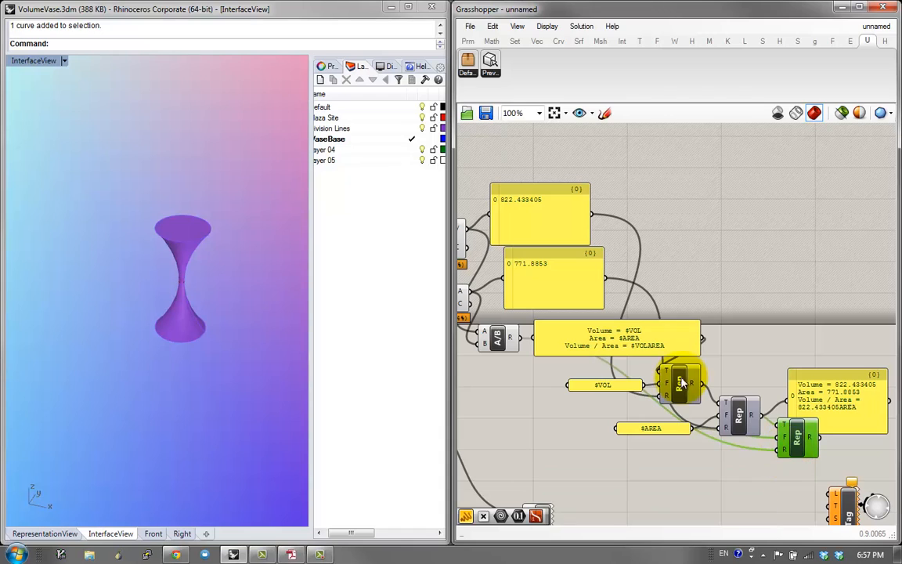
Step: Duplicate the $AREA panel, set the copy's text to $VOLAREA, and wire it to the third Replace Text's find input
{"action": "left_click", "coordinate": [676, 432]}
{"action": "left_click_drag", "start_coordinate": [676, 434], "coordinate": [776, 438], "text": "alt"}
{"action": "double_click", "coordinate": [682, 451]}
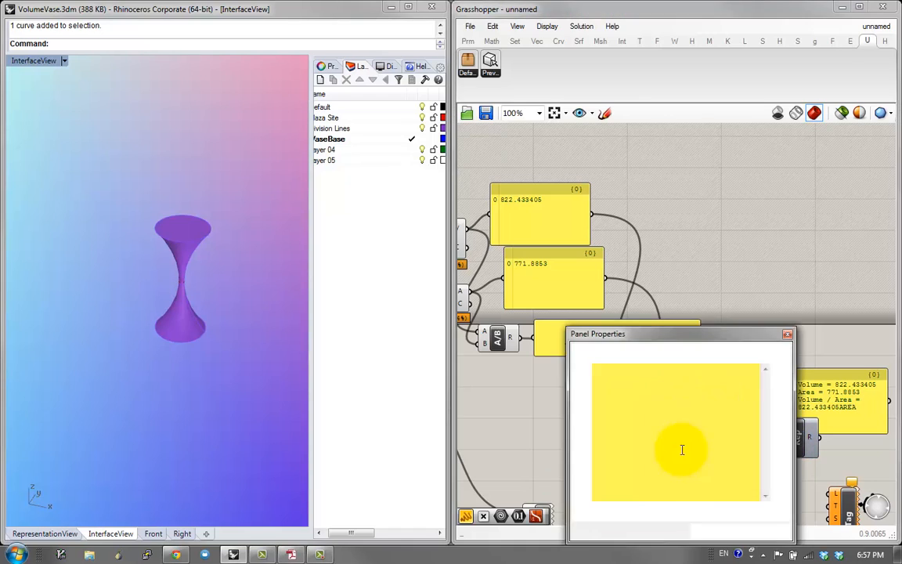
{"action": "left_click_drag", "start_coordinate": [624, 371], "coordinate": [602, 375]}
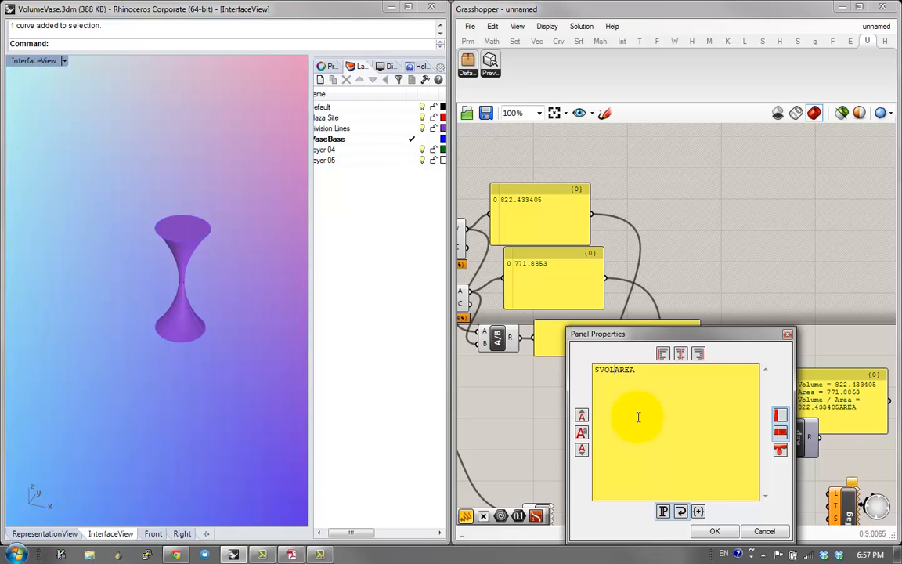
{"action": "left_click", "coordinate": [716, 530]}
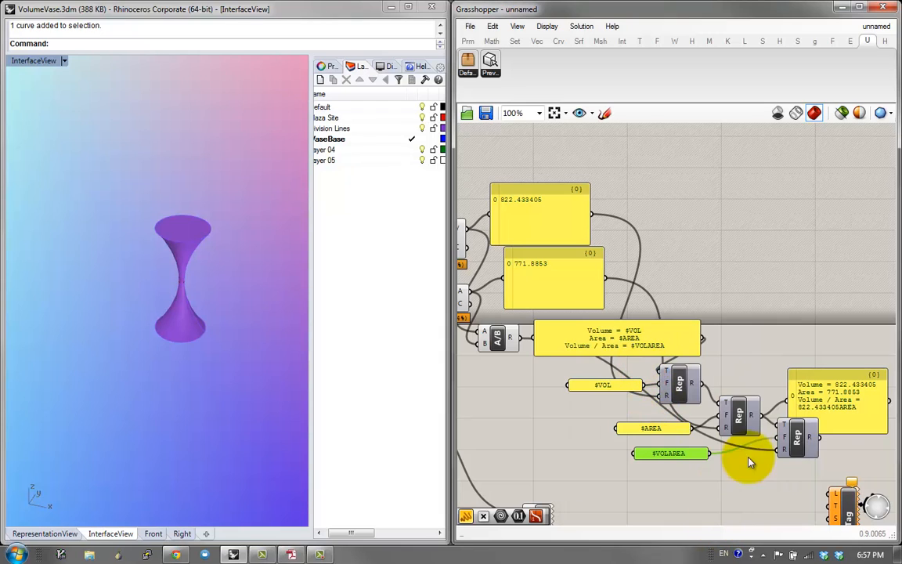
Step: Connect the third Replace Text's result to the output panel and space out the panel and Replace Text components
{"action": "left_click", "coordinate": [803, 396]}
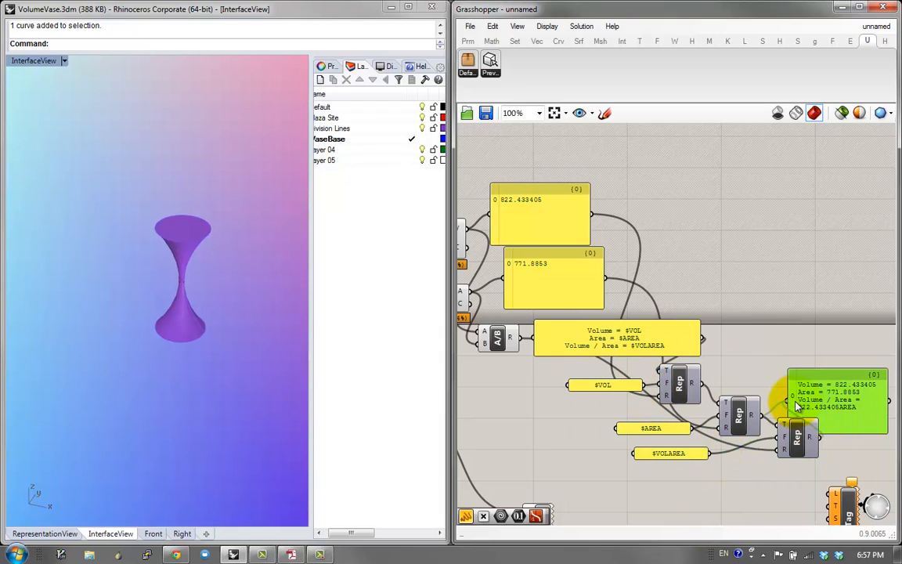
{"action": "right_click_drag", "start_coordinate": [787, 407], "coordinate": [711, 395]}
{"action": "left_click_drag", "start_coordinate": [769, 405], "coordinate": [846, 413]}
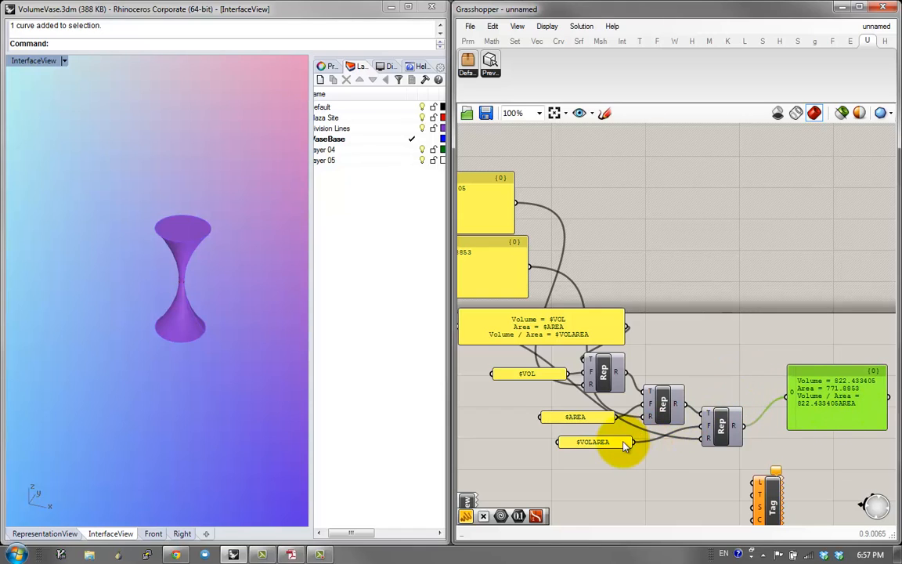
{"action": "left_click_drag", "start_coordinate": [708, 429], "coordinate": [718, 432]}
{"action": "left_click_drag", "start_coordinate": [665, 409], "coordinate": [667, 400]}
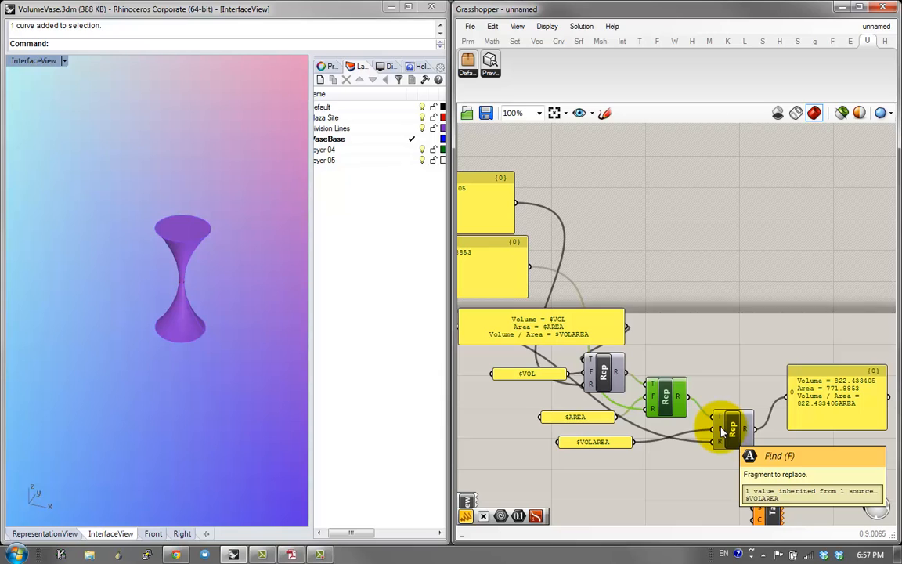
{"action": "left_click_drag", "start_coordinate": [820, 411], "coordinate": [808, 409]}
Step: Reopen the $VOLAREA panel, retype the final letter of its text and accept it
{"action": "scroll", "coordinate": [821, 409], "scroll_direction": "up", "scroll_amount": 1}
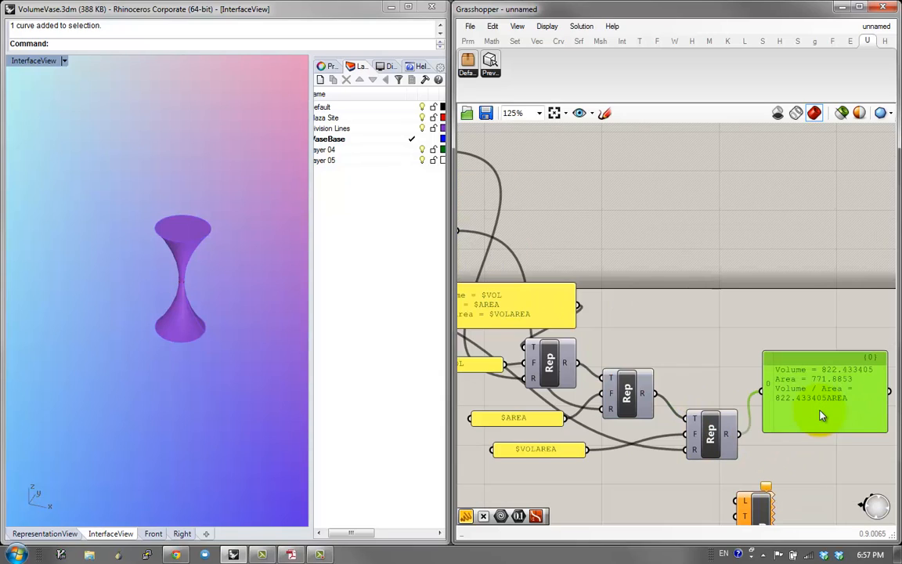
{"action": "double_click", "coordinate": [554, 451]}
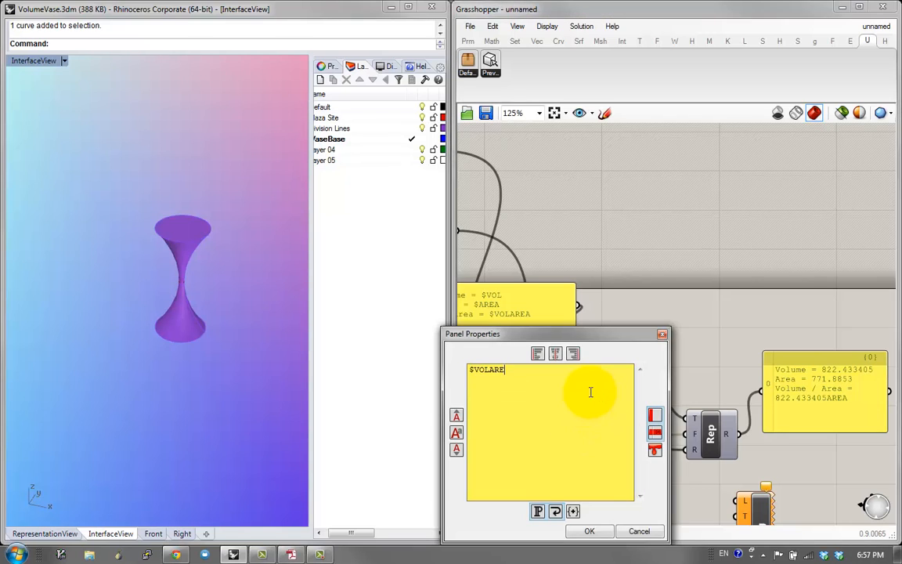
{"action": "type", "text": "A"}
{"action": "left_click", "coordinate": [591, 531]}
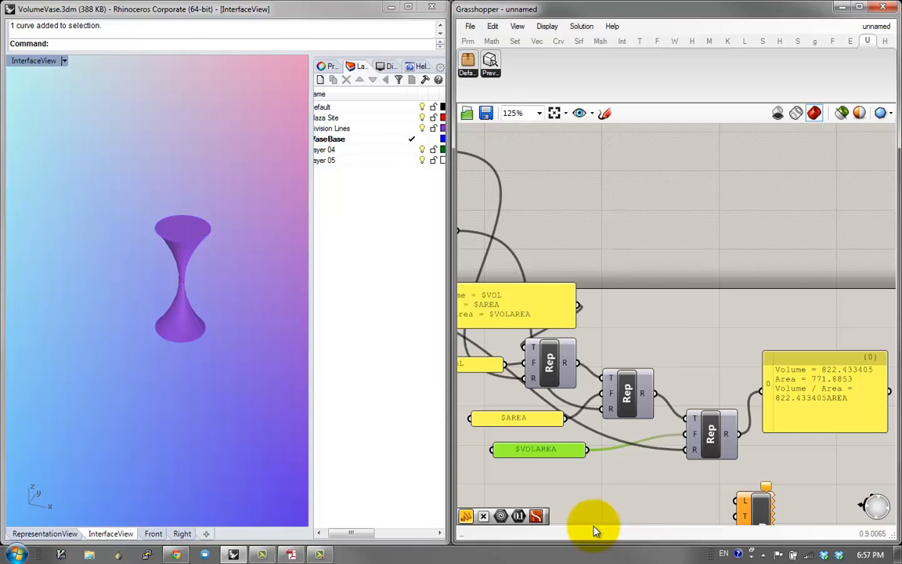
Step: Try feeding the output panel from the second Replace Text's result instead of the third's
{"action": "left_click", "coordinate": [767, 410]}
{"action": "scroll", "coordinate": [775, 407], "scroll_direction": "down", "scroll_amount": 1}
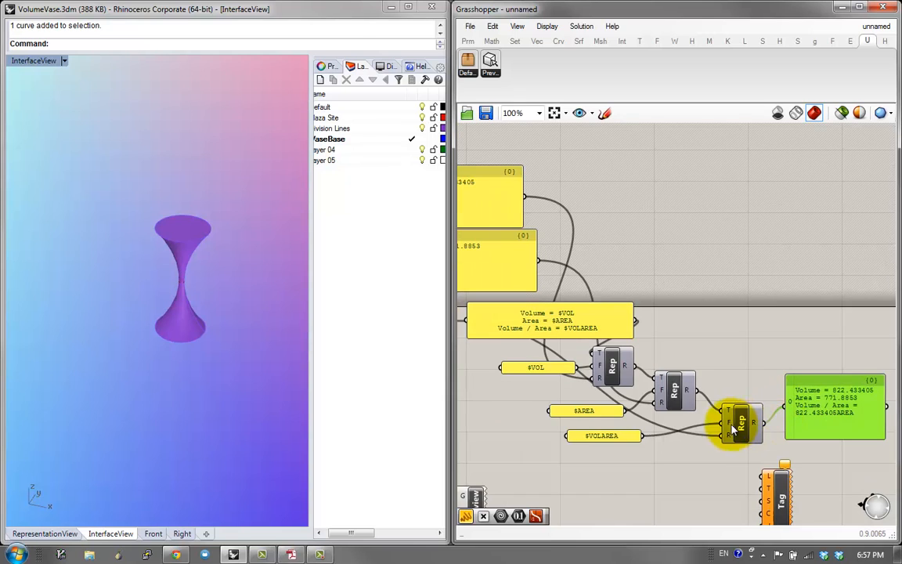
{"action": "left_click_drag", "start_coordinate": [695, 394], "coordinate": [776, 408]}
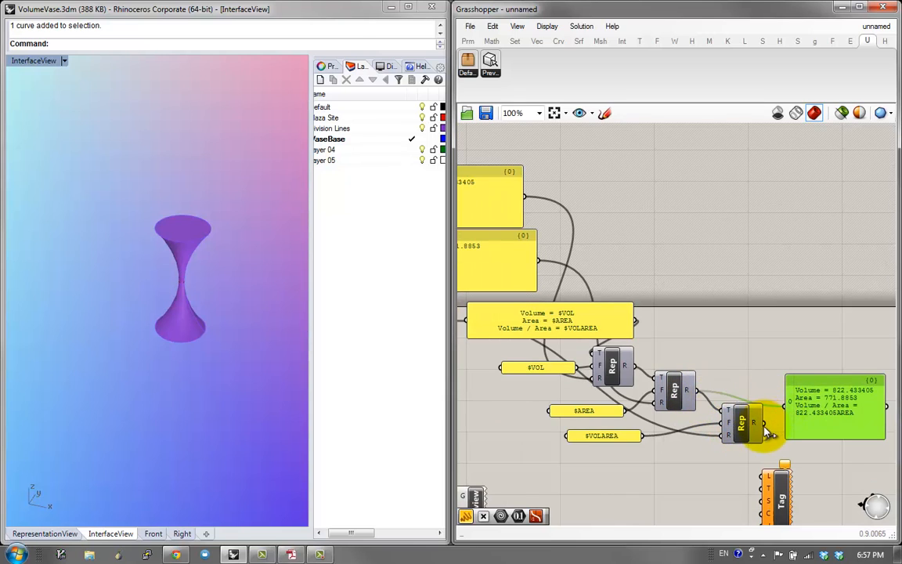
Step: Shorten the template panel's last placeholder to $VA, so its line reads Volume / Area = $VA
{"action": "scroll", "coordinate": [563, 368], "scroll_direction": "up", "scroll_amount": 2}
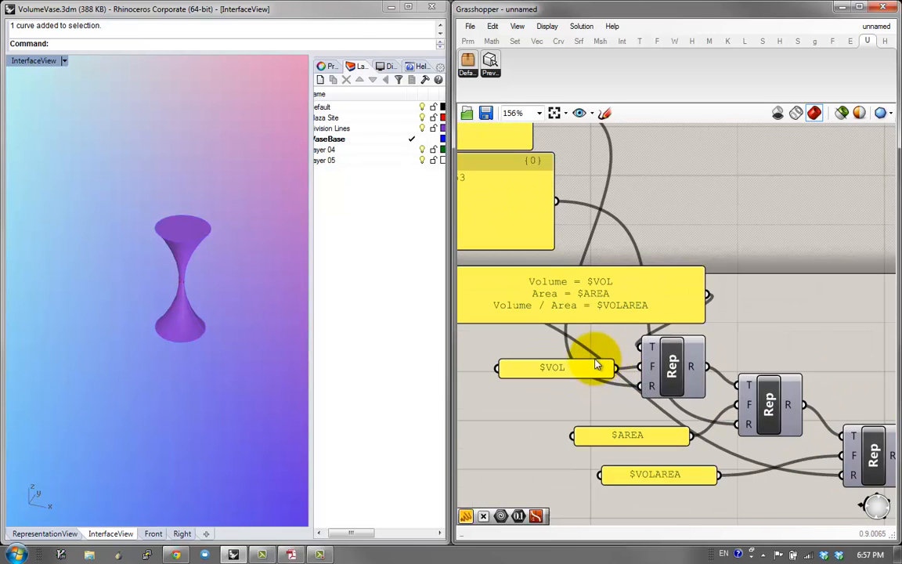
{"action": "scroll", "coordinate": [654, 359], "scroll_direction": "up", "scroll_amount": 3}
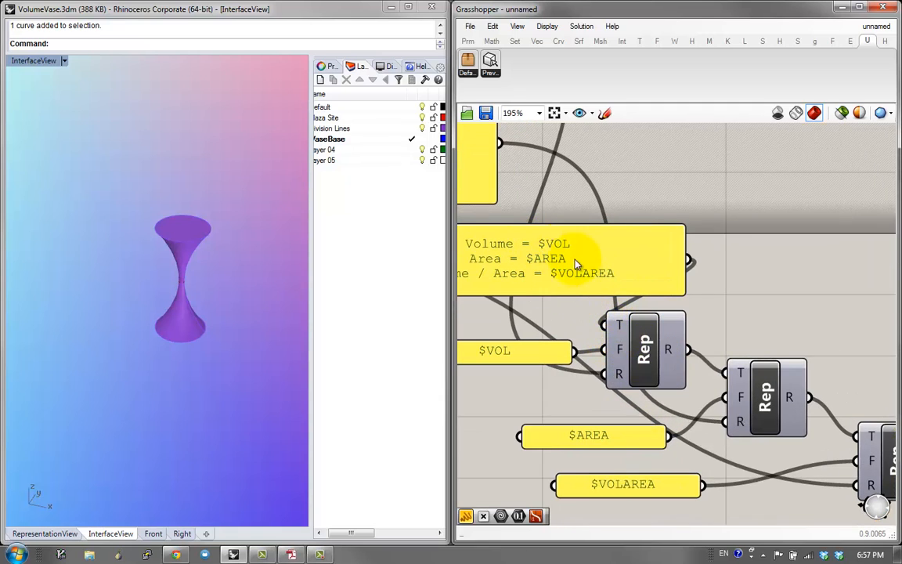
{"action": "double_click", "coordinate": [580, 280]}
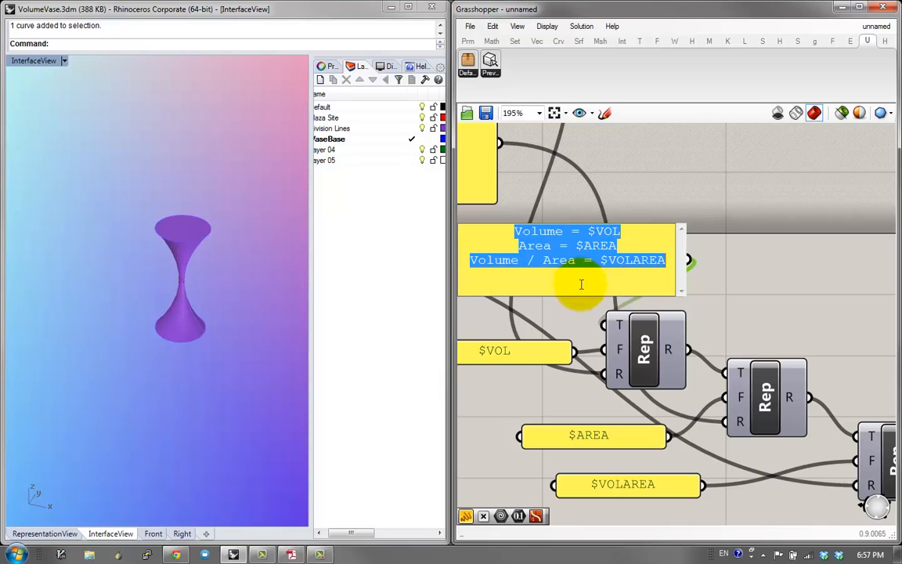
{"action": "left_click", "coordinate": [640, 260]}
{"action": "left_click", "coordinate": [626, 261]}
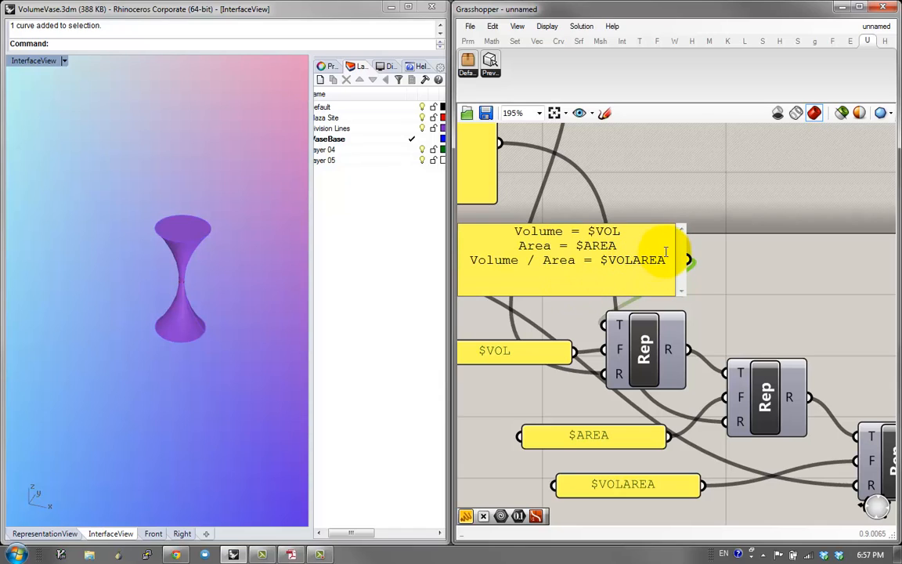
{"action": "key", "text": "BackSpace"}
{"action": "key", "text": "BackSpace"}
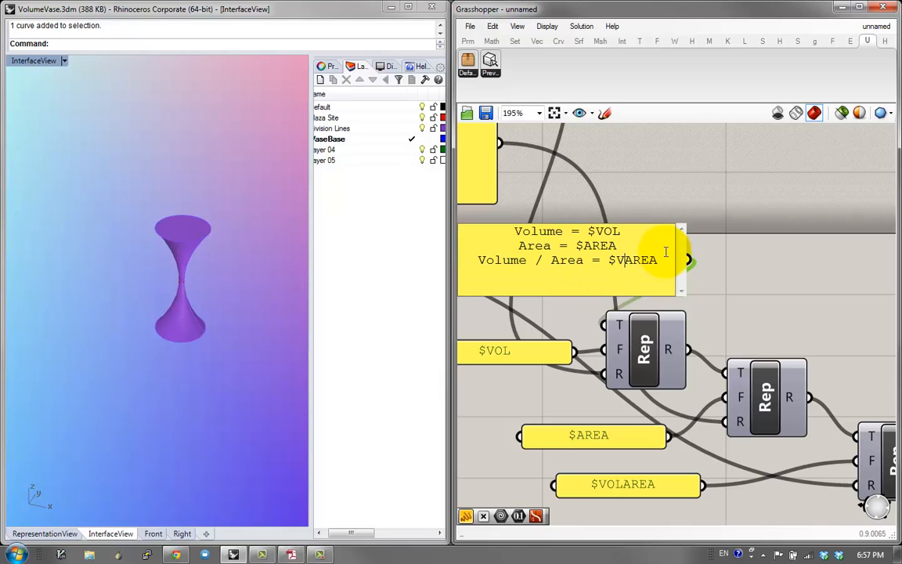
{"action": "key", "text": "BackSpace"}
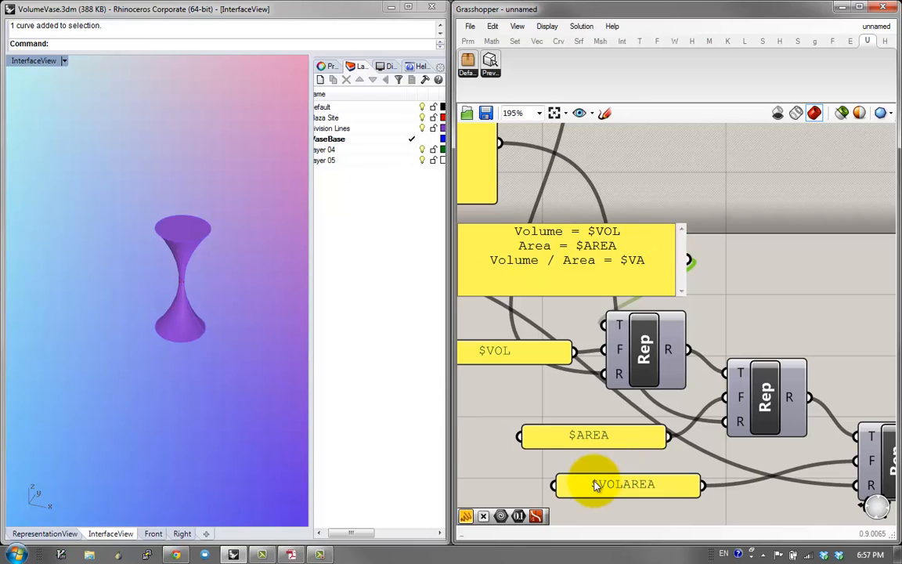
Step: Set the text of the find panel feeding the third Replace Text to $VA
{"action": "left_click", "coordinate": [596, 484]}
{"action": "double_click", "coordinate": [596, 484]}
{"action": "left_click_drag", "start_coordinate": [522, 370], "coordinate": [631, 375]}
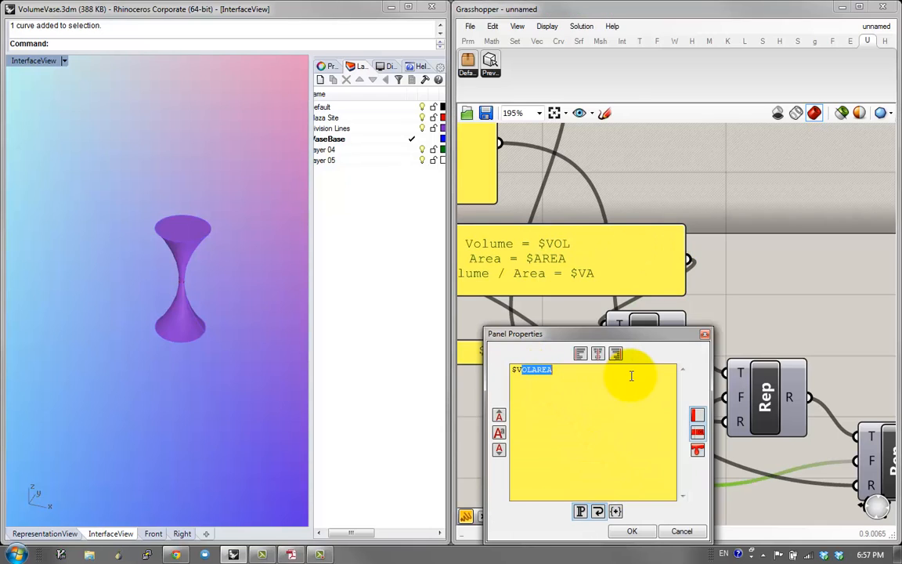
{"action": "left_click", "coordinate": [632, 531]}
Step: Widen the output panel so each of its three text lines fits on one row
{"action": "scroll", "coordinate": [705, 396], "scroll_direction": "down", "scroll_amount": 3}
{"action": "scroll", "coordinate": [838, 404], "scroll_direction": "up", "scroll_amount": 1}
{"action": "right_click_drag", "start_coordinate": [891, 452], "coordinate": [798, 429]}
{"action": "left_click_drag", "start_coordinate": [794, 414], "coordinate": [886, 433]}
{"action": "scroll", "coordinate": [744, 383], "scroll_direction": "down", "scroll_amount": 2}
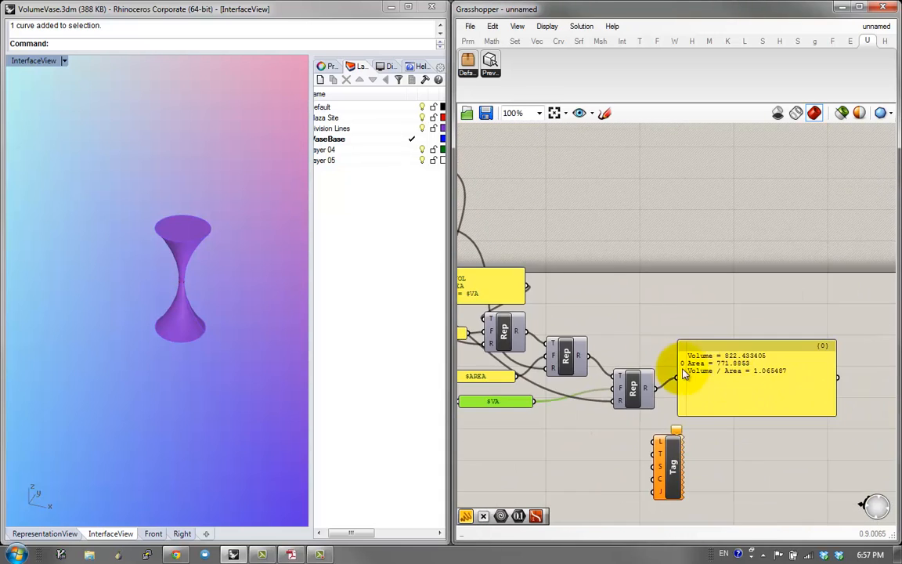
Step: Edit the template panel's labels to read Surface Area = $AREA and Volume / Surface Area = $VA
{"action": "right_click_drag", "start_coordinate": [684, 373], "coordinate": [802, 395]}
{"action": "left_click", "coordinate": [577, 312]}
{"action": "double_click", "coordinate": [577, 312]}
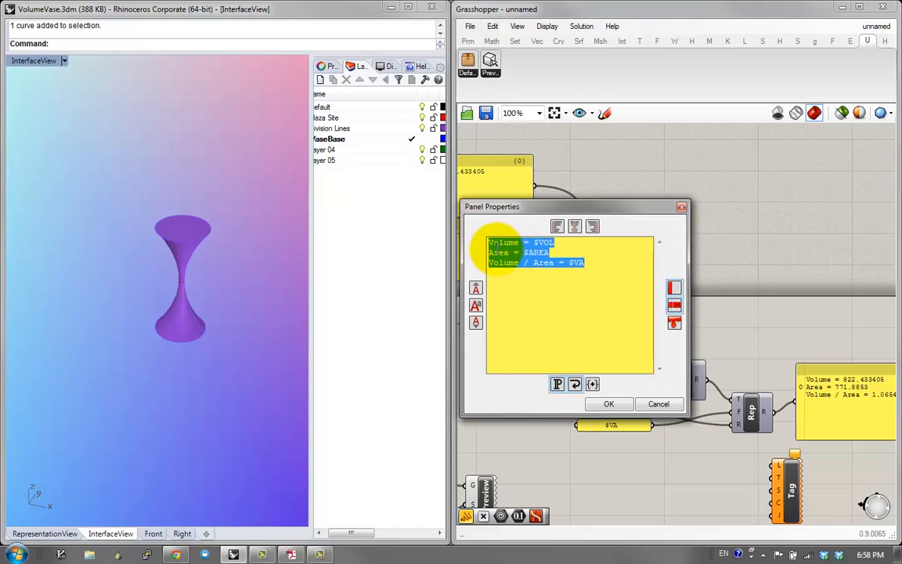
{"action": "left_click", "coordinate": [498, 251]}
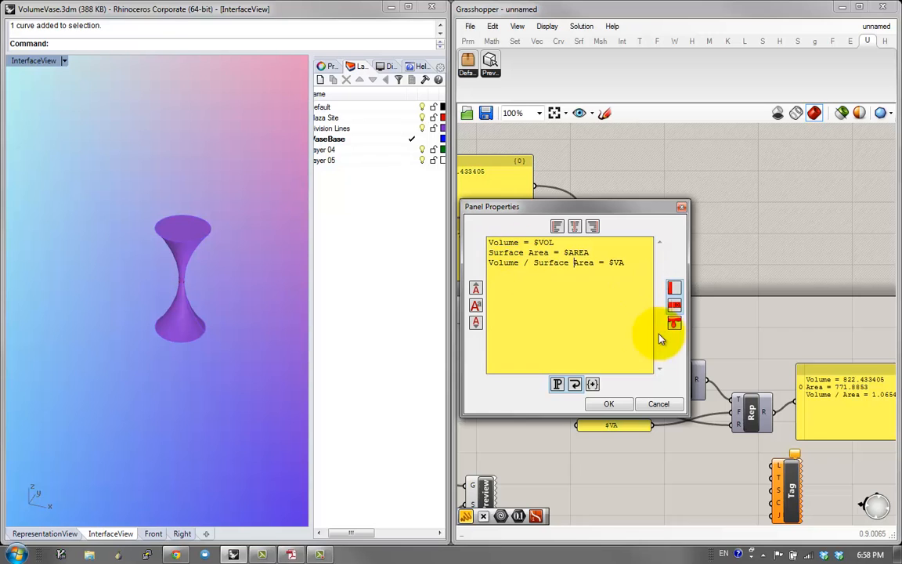
{"action": "left_click", "coordinate": [608, 403]}
{"action": "scroll", "coordinate": [897, 359], "scroll_direction": "up", "scroll_amount": 1}
{"action": "right_click_drag", "start_coordinate": [548, 430], "coordinate": [694, 391]}
{"action": "scroll", "coordinate": [692, 387], "scroll_direction": "down", "scroll_amount": 2}
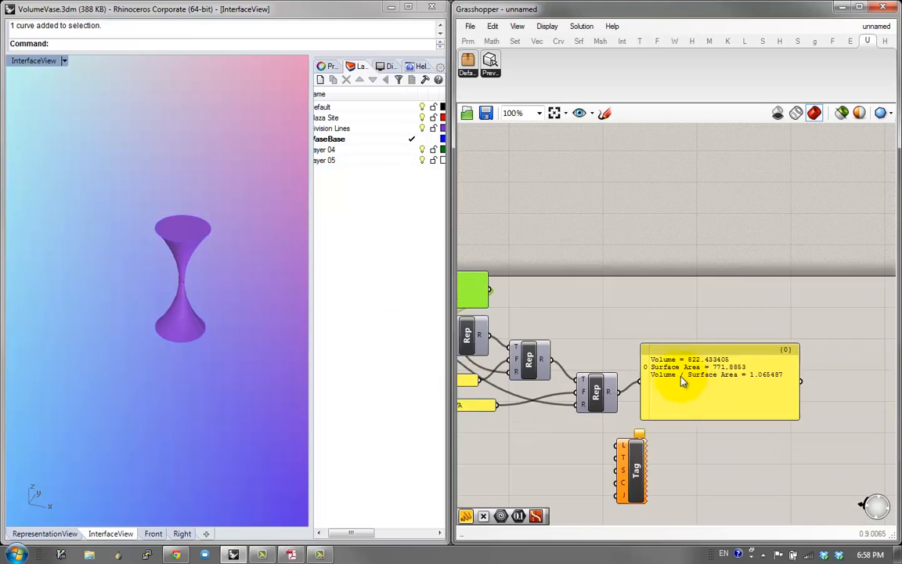
Step: Combine the $VOL, $AREA and $VA panels and the three Replace Text components into a cluster
{"action": "right_click_drag", "start_coordinate": [642, 375], "coordinate": [693, 375]}
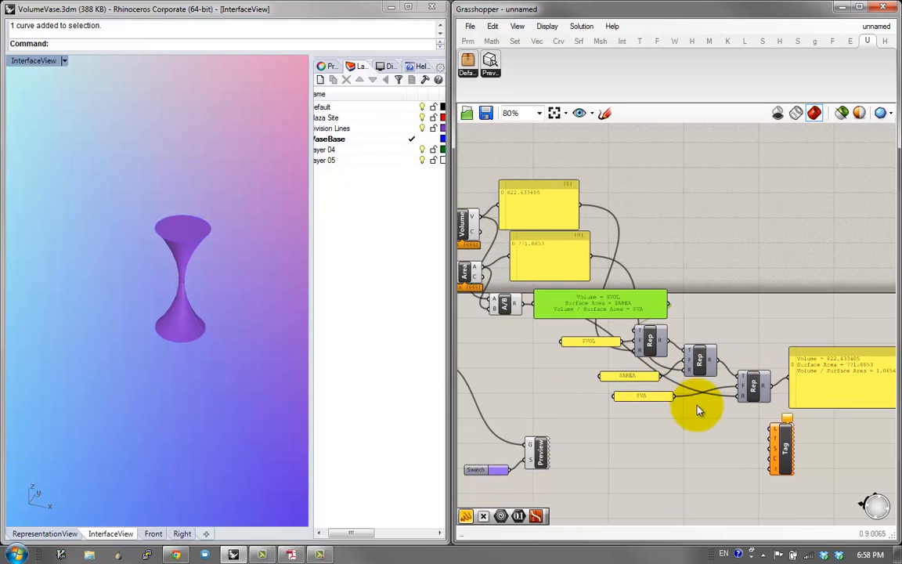
{"action": "left_click_drag", "start_coordinate": [742, 408], "coordinate": [586, 342]}
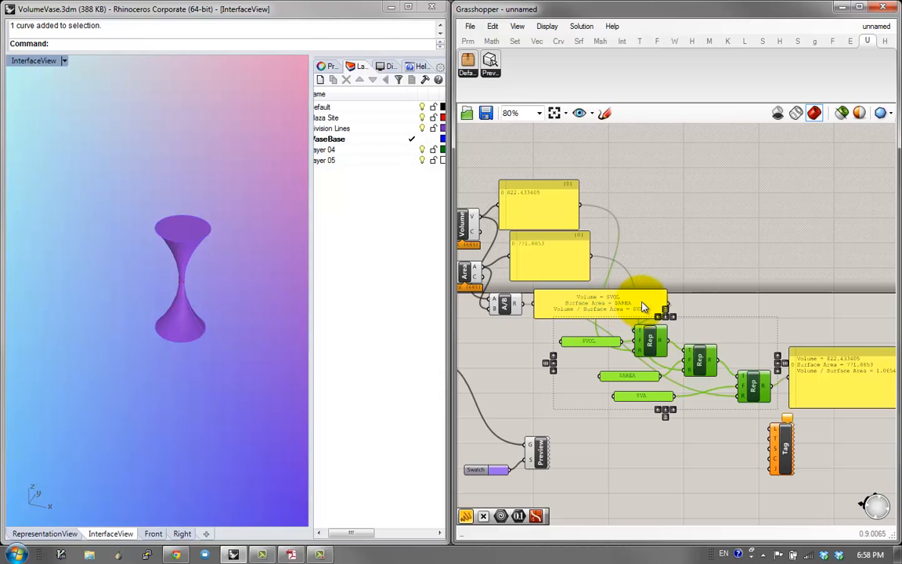
{"action": "scroll", "coordinate": [615, 301], "scroll_direction": "up", "scroll_amount": 2}
{"action": "left_click_drag", "start_coordinate": [657, 360], "coordinate": [640, 324]}
{"action": "middle_click", "coordinate": [640, 323]}
{"action": "left_click", "coordinate": [642, 268]}
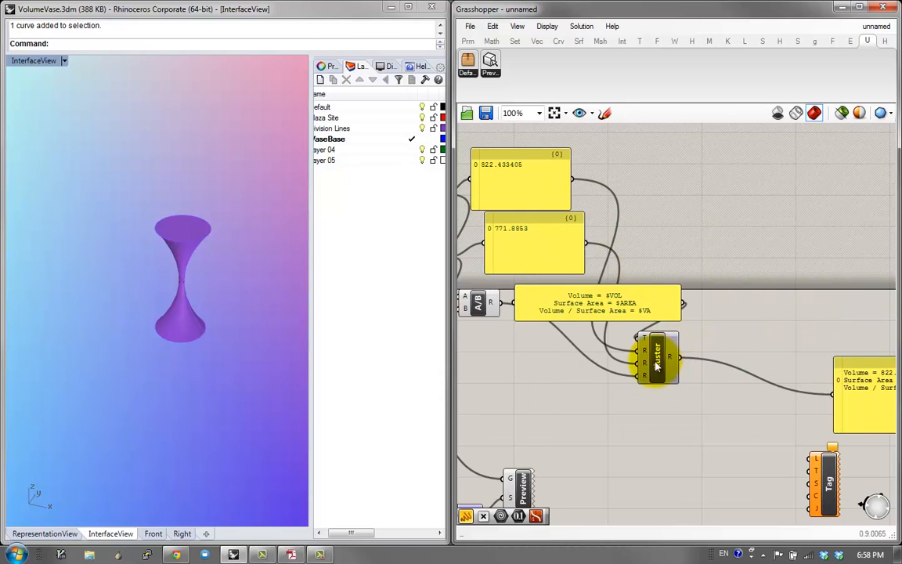
Step: Arrange the cluster between the template and output panels, with the output panel close to its result
{"action": "left_click_drag", "start_coordinate": [656, 367], "coordinate": [719, 348]}
{"action": "left_click_drag", "start_coordinate": [838, 377], "coordinate": [737, 335]}
{"action": "mouse_move", "coordinate": [609, 310]}
{"action": "left_mouse_down"}
{"action": "mouse_move", "coordinate": [604, 394]}
{"action": "mouse_move", "coordinate": [611, 298]}
{"action": "mouse_move", "coordinate": [618, 309]}
{"action": "left_mouse_up"}
{"action": "right_click_drag", "start_coordinate": [704, 316], "coordinate": [663, 304]}
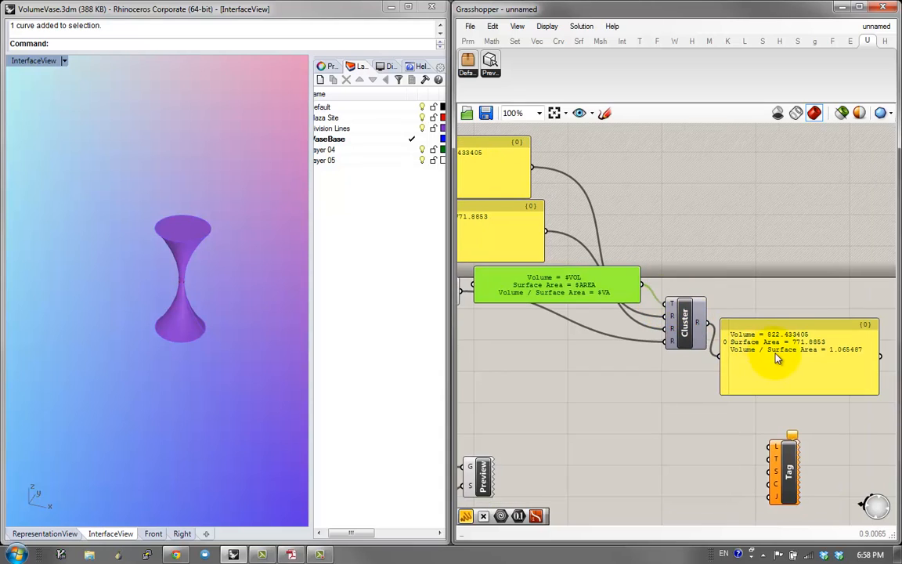
{"action": "left_click_drag", "start_coordinate": [776, 358], "coordinate": [788, 346]}
Step: Wire the cluster's result into the 3D text tag's T input and adjust the tag's position
{"action": "right_click_drag", "start_coordinate": [761, 361], "coordinate": [748, 348]}
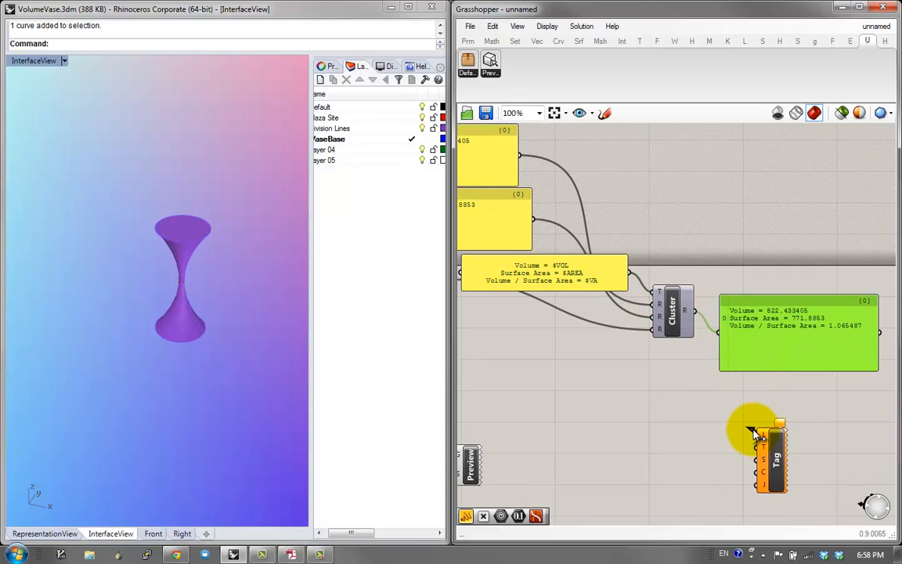
{"action": "left_click_drag", "start_coordinate": [752, 432], "coordinate": [688, 312]}
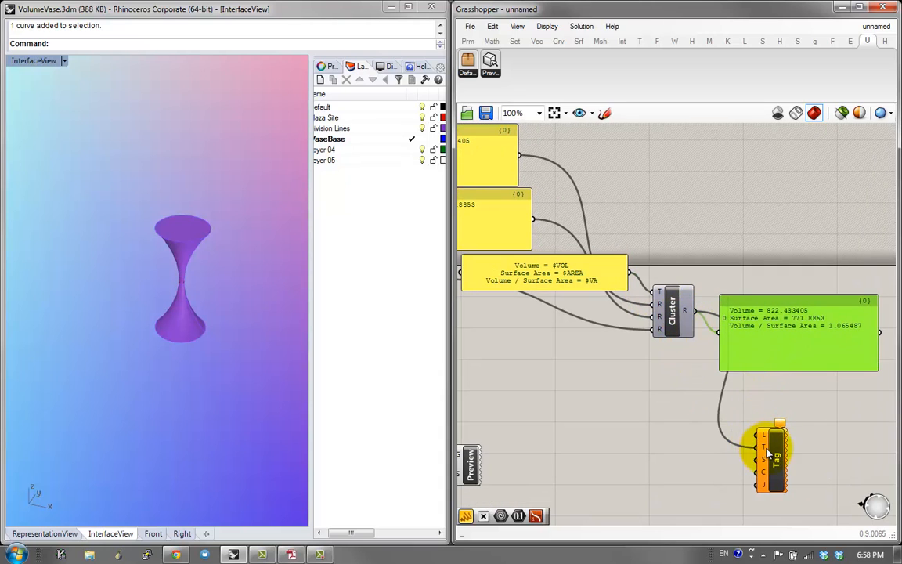
{"action": "left_click_drag", "start_coordinate": [766, 450], "coordinate": [778, 445]}
{"action": "scroll", "coordinate": [687, 441], "scroll_direction": "down", "scroll_amount": 1}
{"action": "right_click_drag", "start_coordinate": [685, 445], "coordinate": [739, 442]}
{"action": "right_click_drag", "start_coordinate": [610, 412], "coordinate": [687, 413]}
{"action": "left_click", "coordinate": [284, 313]}
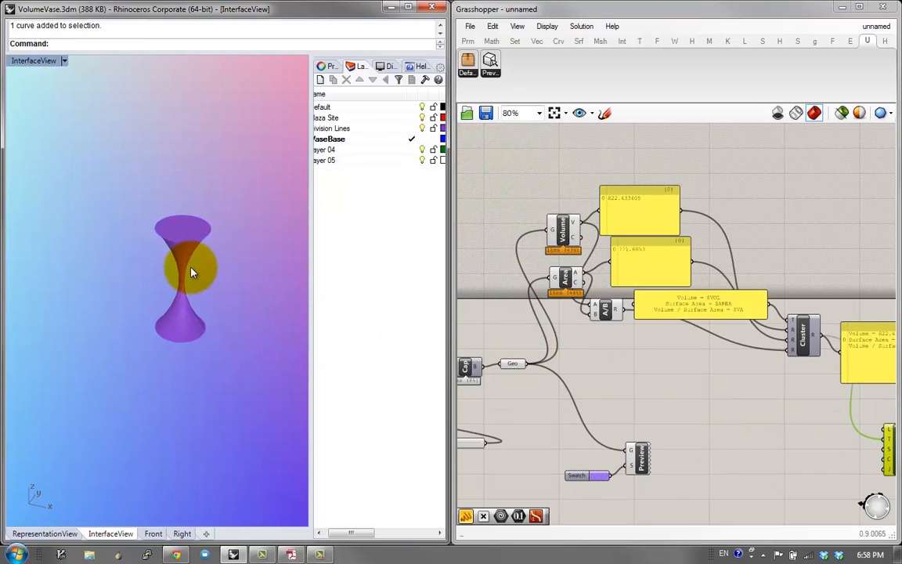
{"action": "right_click_drag", "start_coordinate": [201, 273], "coordinate": [203, 315]}
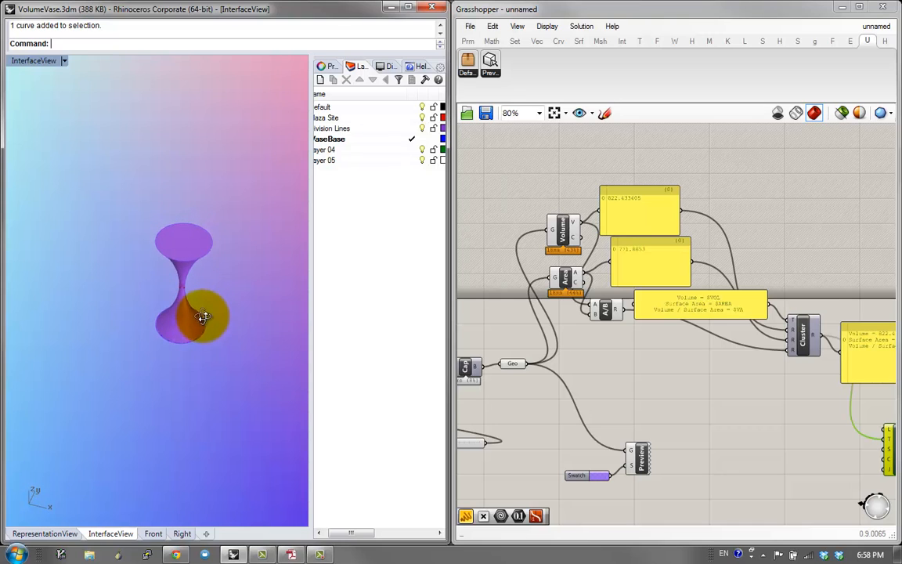
{"action": "right_click_drag", "start_coordinate": [654, 368], "coordinate": [800, 376]}
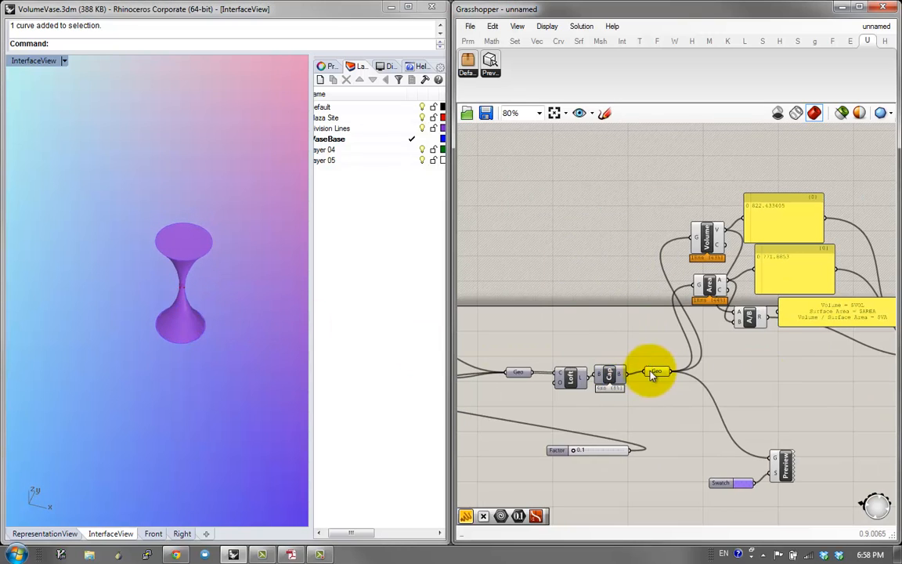
{"action": "right_click_drag", "start_coordinate": [627, 363], "coordinate": [695, 358]}
{"action": "right_click_drag", "start_coordinate": [600, 368], "coordinate": [681, 420]}
{"action": "type", "text": "ge"}
{"action": "left_click", "coordinate": [647, 322]}
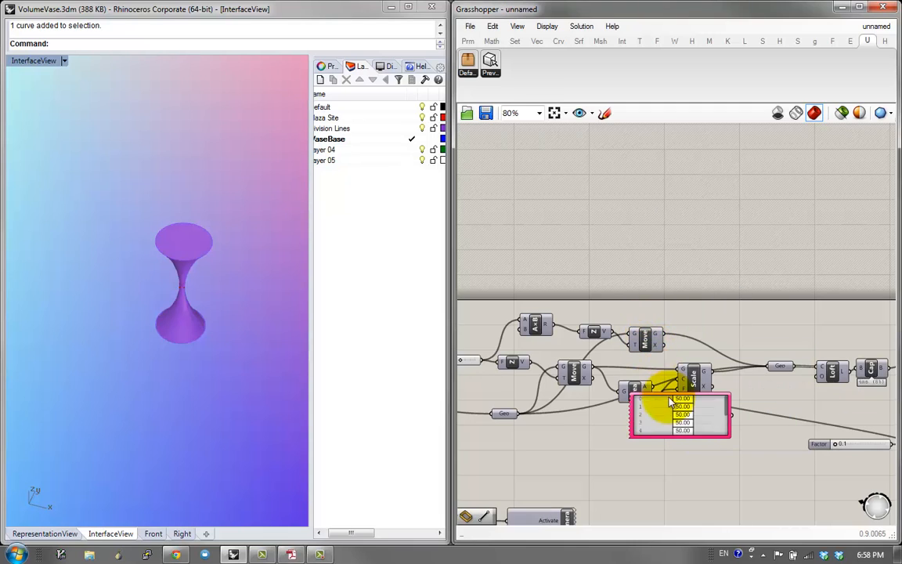
{"action": "key", "text": "ctrl+z"}
Step: Add a Geometry parameter fed by the centroid output of the profile's Area component and place it beside the Custom Preview
{"action": "double_click", "coordinate": [677, 409]}
{"action": "type", "text": "ge"}
{"action": "left_click", "coordinate": [661, 336]}
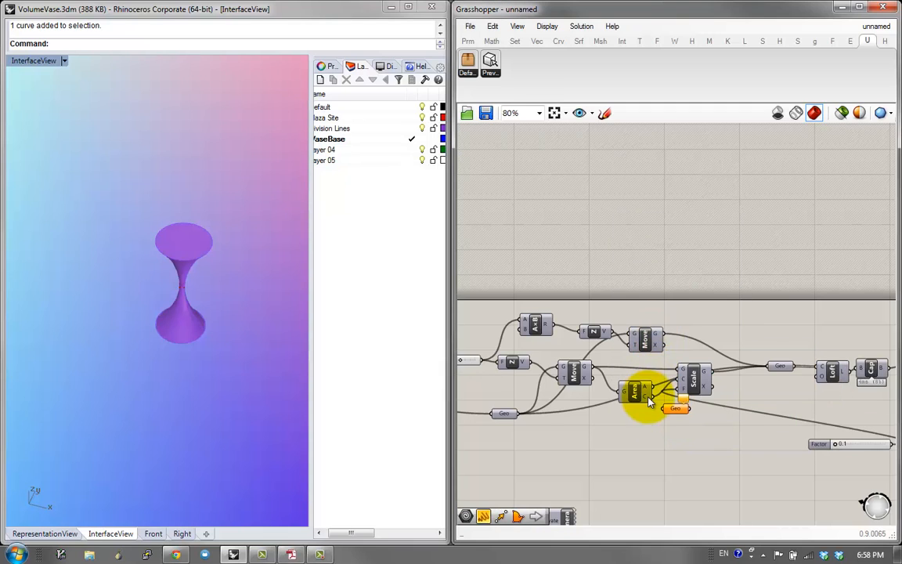
{"action": "left_click_drag", "start_coordinate": [674, 411], "coordinate": [806, 425]}
{"action": "scroll", "coordinate": [638, 421], "scroll_direction": "down", "scroll_amount": 4}
{"action": "scroll", "coordinate": [853, 426], "scroll_direction": "up", "scroll_amount": 2}
{"action": "scroll", "coordinate": [805, 425], "scroll_direction": "up", "scroll_amount": 2}
{"action": "right_click_drag", "start_coordinate": [730, 425], "coordinate": [536, 422]}
Step: Add Unit Z and Move components before the text tag, with the Unit Z vector as Move's T and the Geometry parameter as its G
{"action": "double_click", "coordinate": [662, 420]}
{"action": "type", "text": "z"}
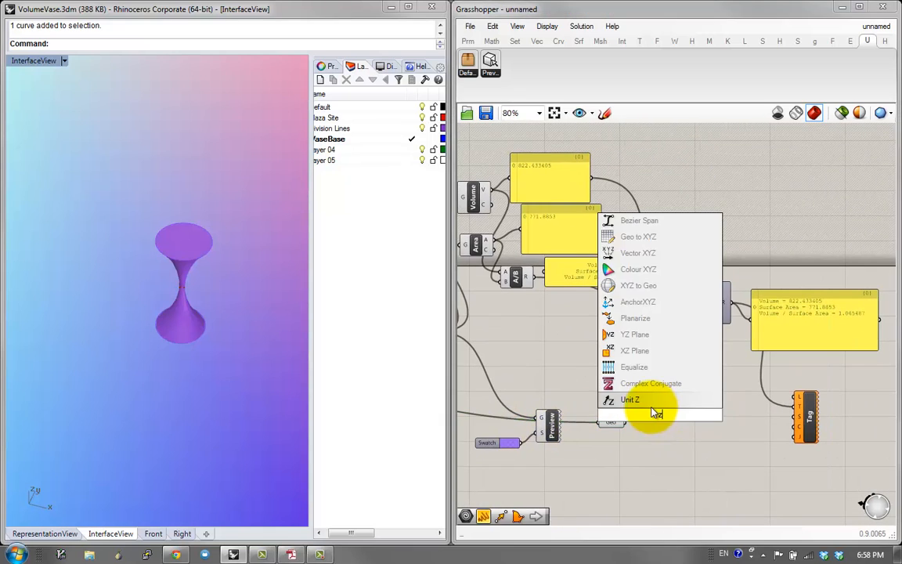
{"action": "left_click", "coordinate": [649, 400]}
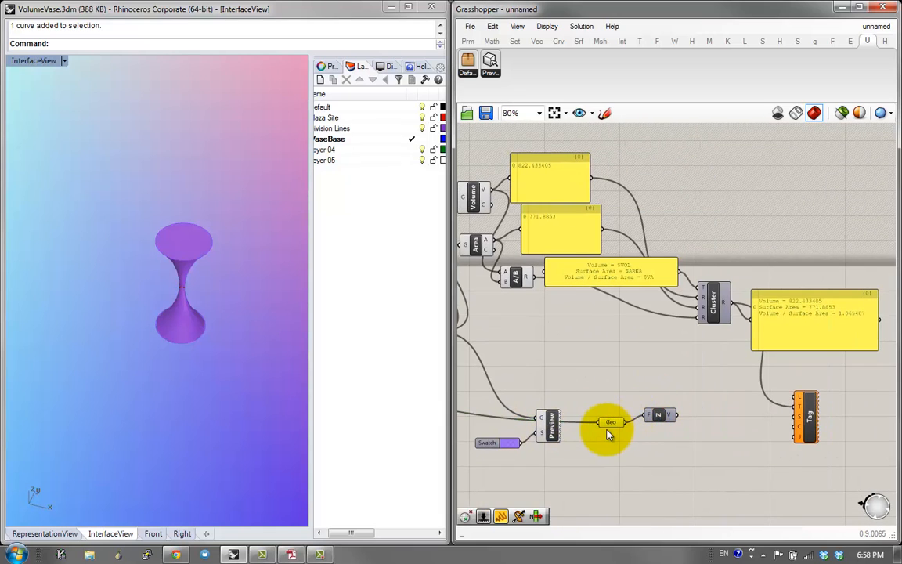
{"action": "double_click", "coordinate": [708, 411]}
{"action": "type", "text": "move"}
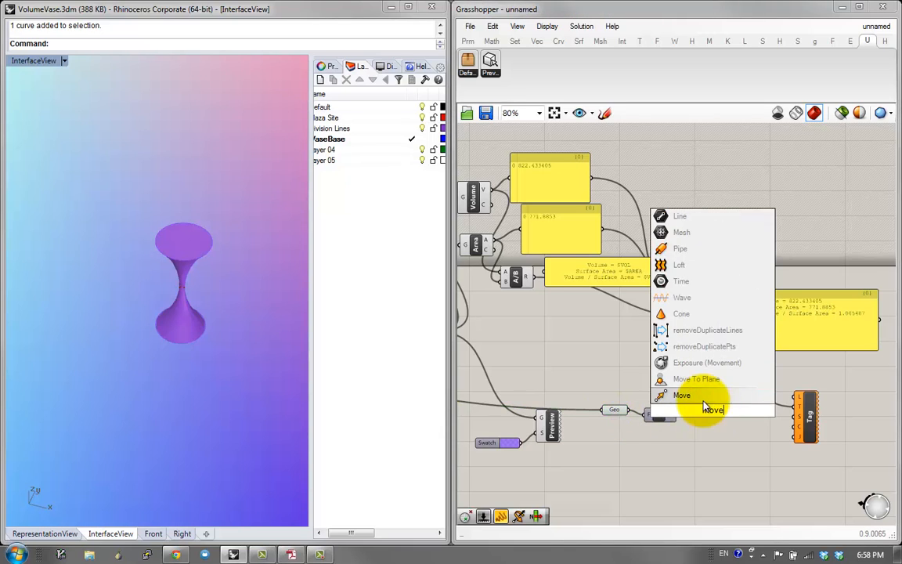
{"action": "left_click", "coordinate": [702, 399]}
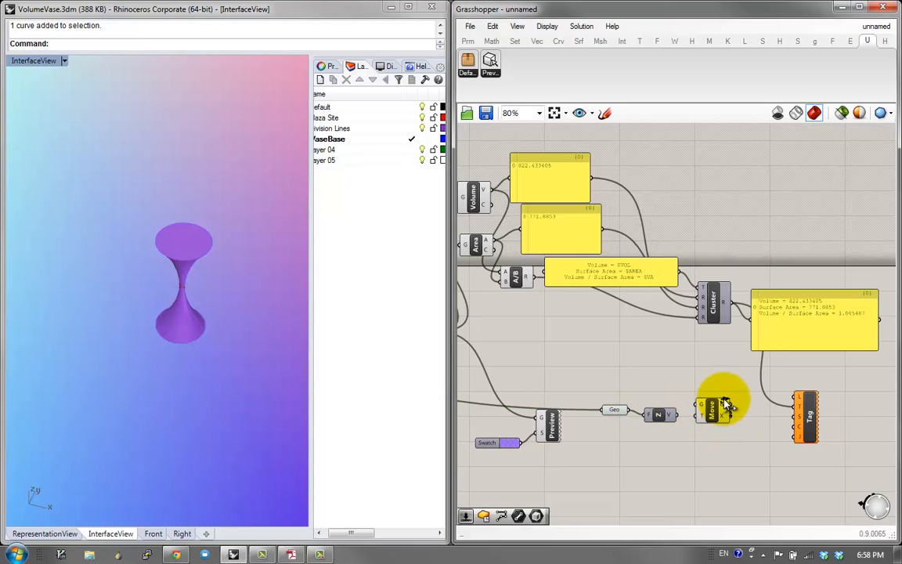
{"action": "left_click_drag", "start_coordinate": [718, 411], "coordinate": [694, 410]}
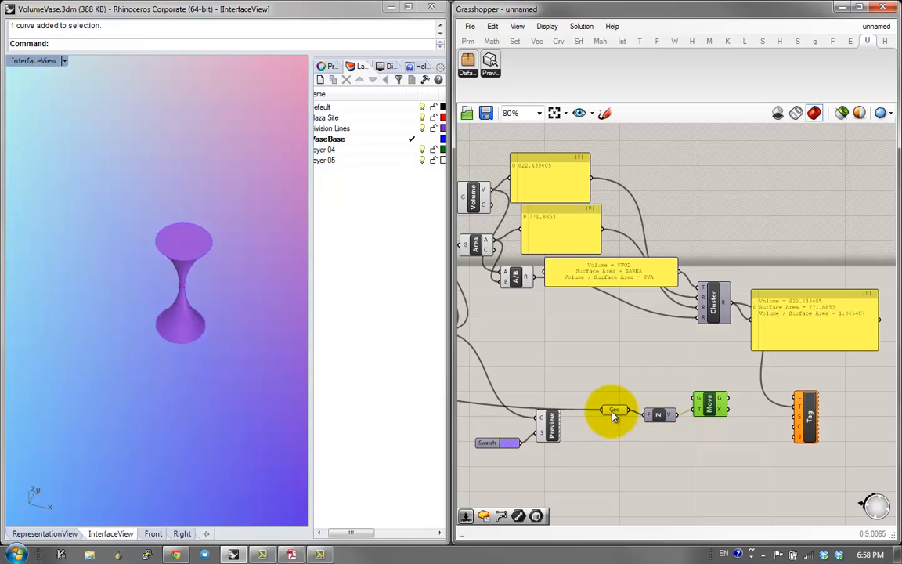
{"action": "left_click_drag", "start_coordinate": [613, 411], "coordinate": [695, 397]}
Step: Drive the Unit Z factor with a number slider of 10 and wire Move's geometry output to the text tag's L input
{"action": "left_click", "coordinate": [607, 445]}
{"action": "double_click", "coordinate": [607, 446]}
{"action": "type", "text": "10"}
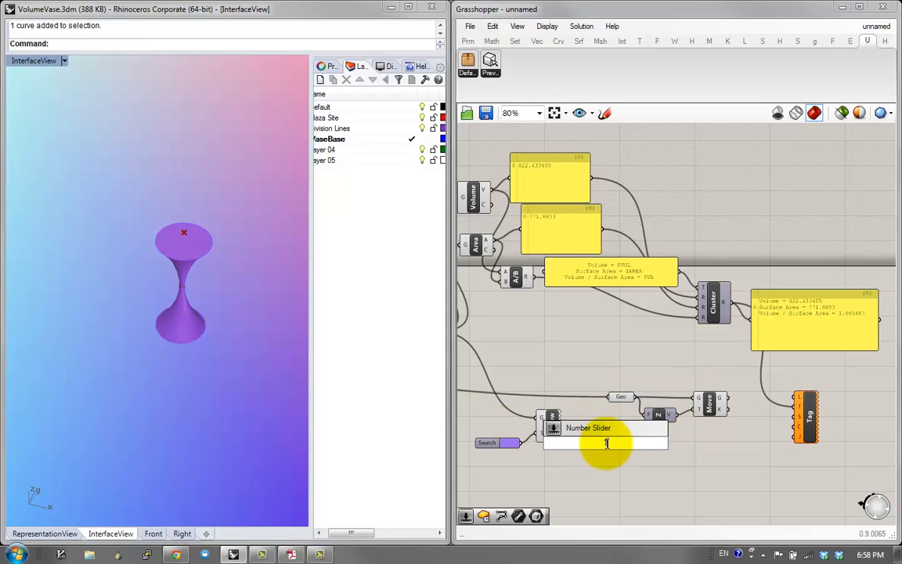
{"action": "key", "text": "Return"}
{"action": "left_click_drag", "start_coordinate": [649, 443], "coordinate": [645, 414]}
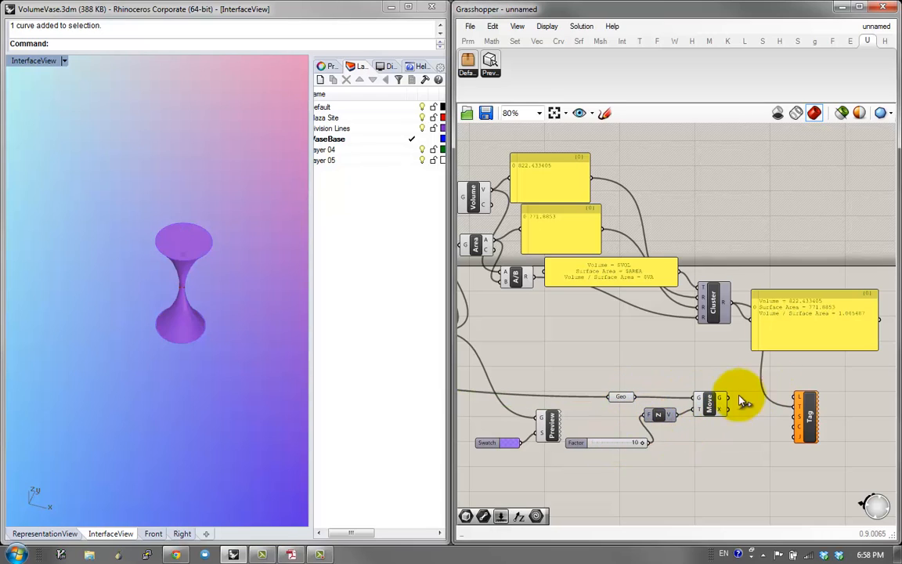
{"action": "left_click", "coordinate": [708, 404]}
{"action": "left_click_drag", "start_coordinate": [729, 399], "coordinate": [795, 397]}
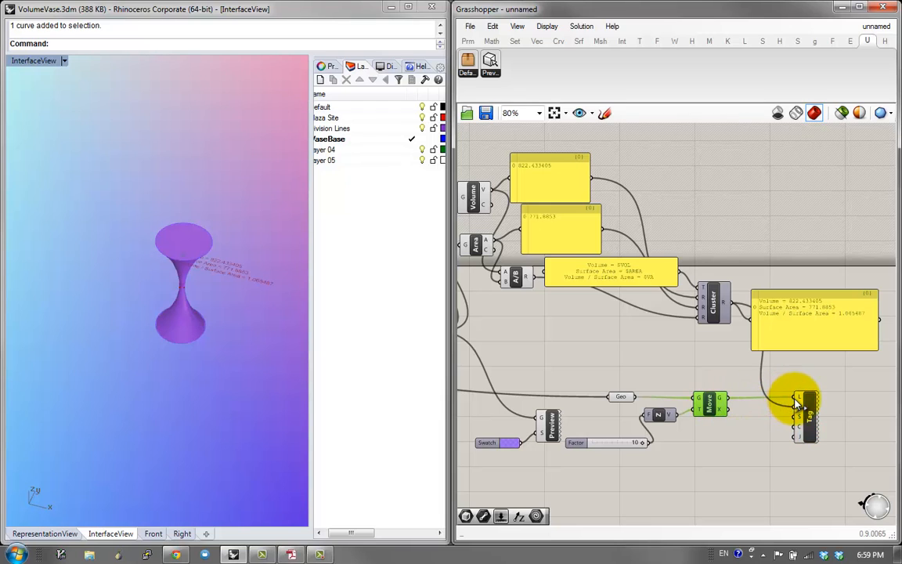
Step: Raise the upper limit of the number slider driving Unit Z and set its value to 17
{"action": "double_click", "coordinate": [573, 450]}
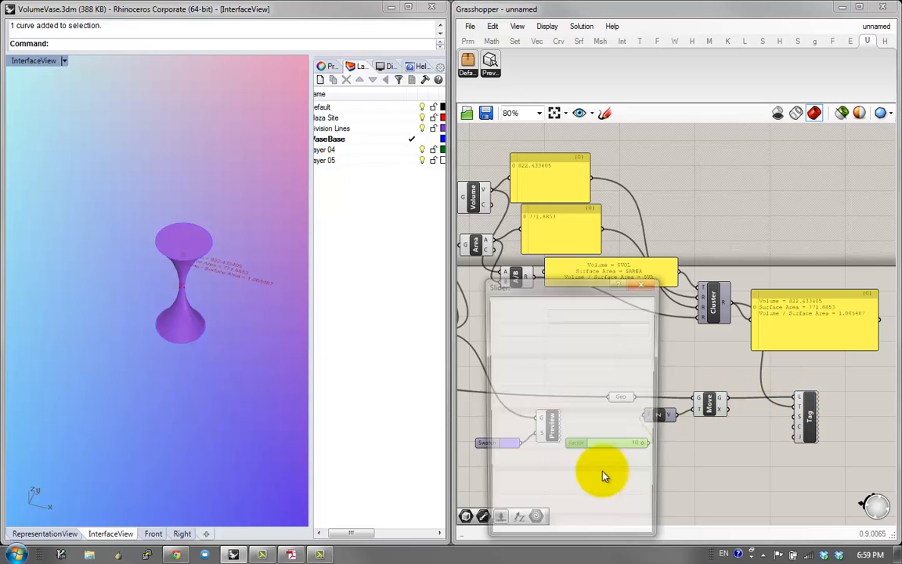
{"action": "left_click", "coordinate": [583, 532]}
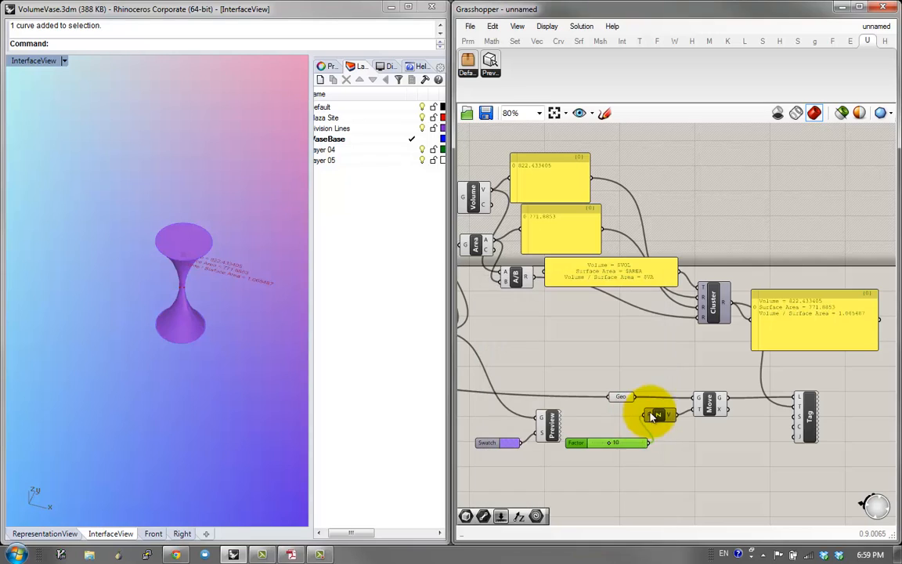
{"action": "mouse_move", "coordinate": [608, 447]}
{"action": "left_mouse_down"}
{"action": "mouse_move", "coordinate": [631, 443]}
{"action": "mouse_move", "coordinate": [623, 443]}
{"action": "left_mouse_up"}
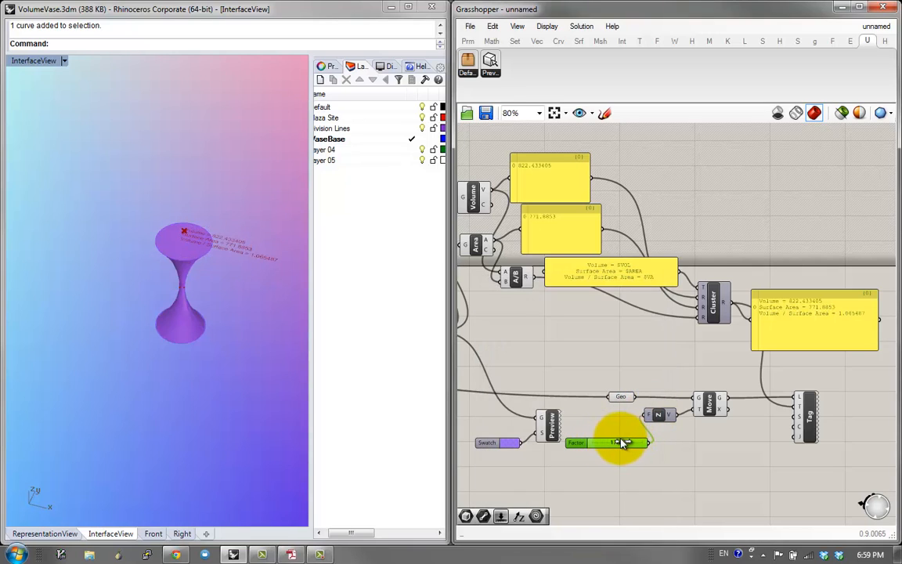
{"action": "right_click_drag", "start_coordinate": [134, 224], "coordinate": [144, 251]}
{"action": "scroll", "coordinate": [157, 248], "scroll_direction": "up", "scroll_amount": 2}
{"action": "left_click_drag", "start_coordinate": [750, 467], "coordinate": [614, 377]}
{"action": "middle_click", "coordinate": [613, 378]}
{"action": "left_click", "coordinate": [654, 340]}
{"action": "left_click", "coordinate": [671, 462]}
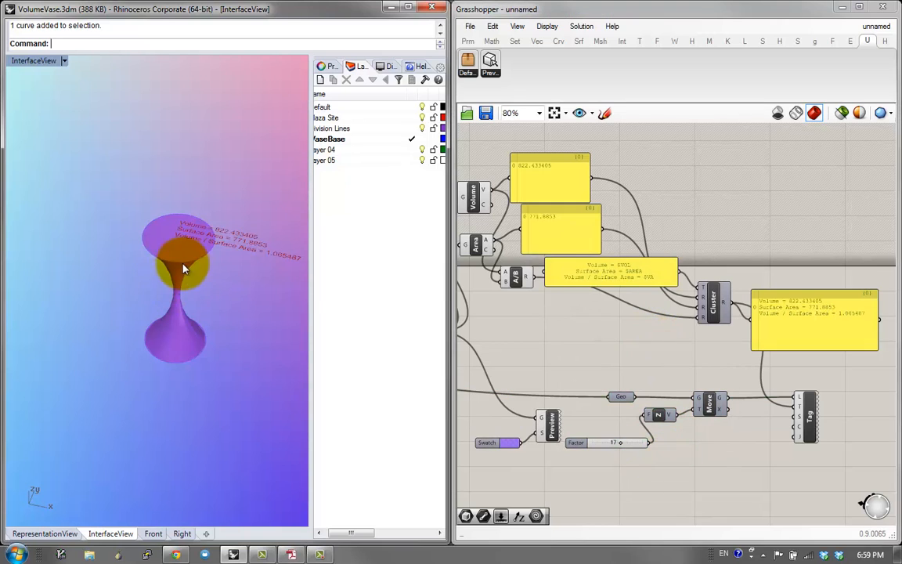
{"action": "right_click_drag", "start_coordinate": [172, 261], "coordinate": [160, 274]}
Step: Wire the Custom Preview's existing colour swatch into the text tag's C input
{"action": "double_click", "coordinate": [704, 436]}
{"action": "type", "text": "sw"}
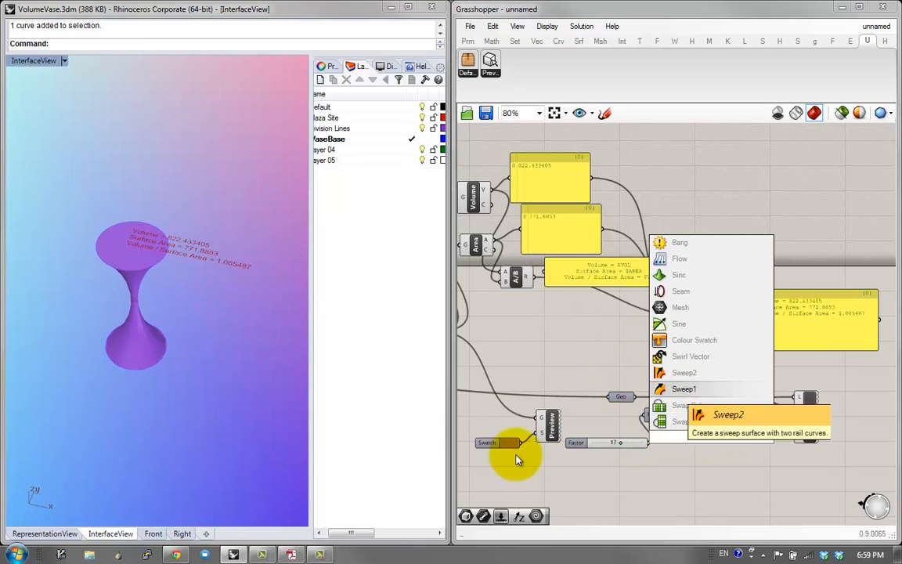
{"action": "left_click_drag", "start_coordinate": [518, 442], "coordinate": [794, 426]}
{"action": "scroll", "coordinate": [149, 250], "scroll_direction": "up", "scroll_amount": 2}
{"action": "right_click_drag", "start_coordinate": [151, 252], "coordinate": [175, 254]}
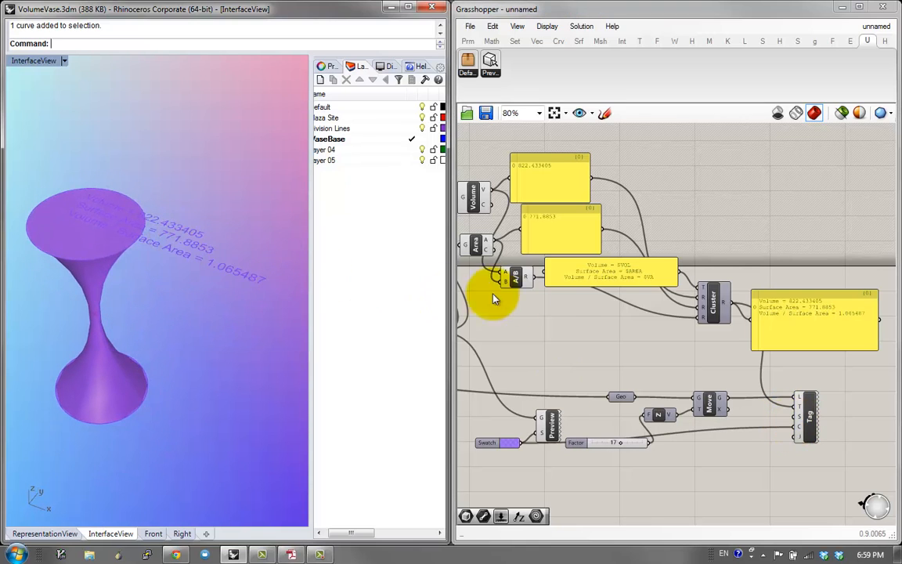
Step: Shift the A/B division component and the $VOL text template panel farther from the Area component to open up space
{"action": "scroll", "coordinate": [509, 274], "scroll_direction": "up", "scroll_amount": 2}
{"action": "left_click", "coordinate": [638, 299]}
{"action": "right_click_drag", "start_coordinate": [540, 276], "coordinate": [595, 317]}
{"action": "left_click_drag", "start_coordinate": [580, 318], "coordinate": [599, 304]}
{"action": "right_click_drag", "start_coordinate": [186, 252], "coordinate": [185, 284]}
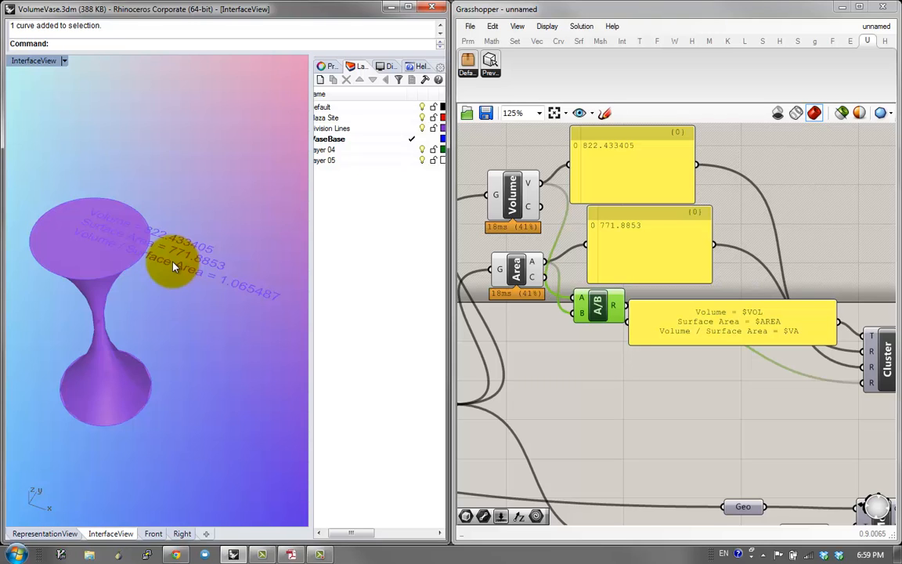
{"action": "right_click_drag", "start_coordinate": [170, 252], "coordinate": [151, 260]}
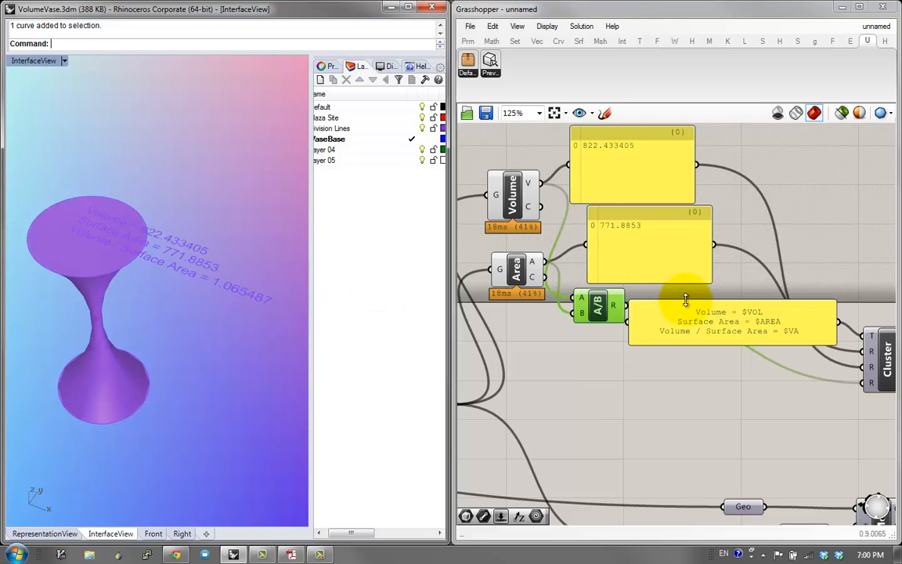
{"action": "right_click_drag", "start_coordinate": [685, 300], "coordinate": [594, 274]}
{"action": "left_click_drag", "start_coordinate": [597, 299], "coordinate": [644, 286]}
{"action": "double_click", "coordinate": [593, 347]}
{"action": "type", "text": "volume"}
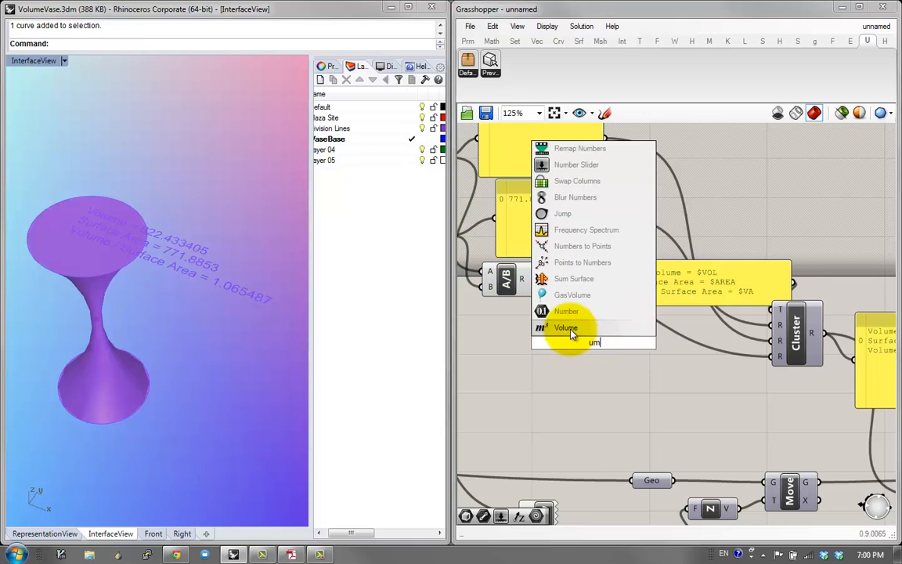
{"action": "left_click", "coordinate": [565, 335]}
{"action": "key", "text": "ctrl+z"}
Step: Add a Number parameter fed by the A/B component's result and rename it FitnessFunction
{"action": "double_click", "coordinate": [566, 339]}
{"action": "type", "text": "num"}
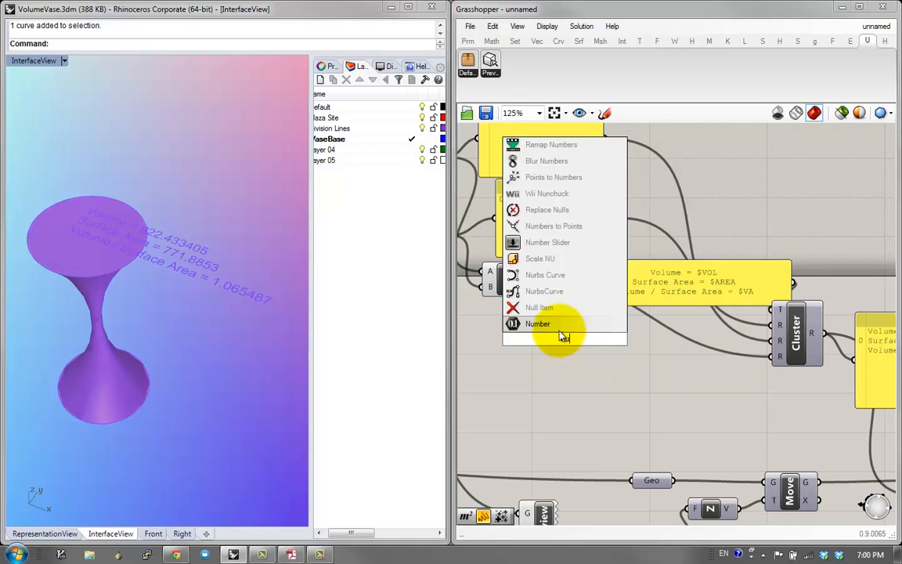
{"action": "left_click", "coordinate": [557, 324]}
{"action": "left_click_drag", "start_coordinate": [534, 280], "coordinate": [557, 332]}
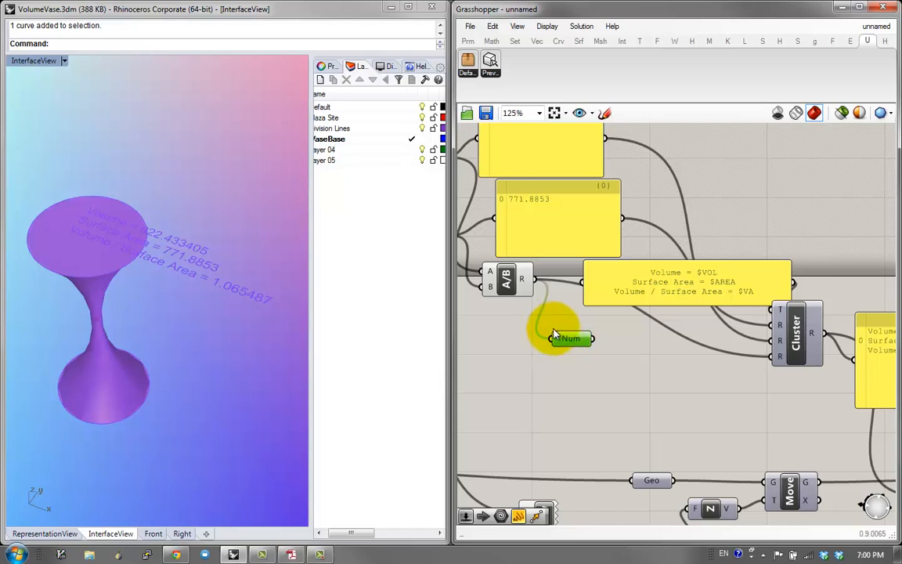
{"action": "right_click", "coordinate": [568, 337]}
{"action": "type", "text": "Fi"}
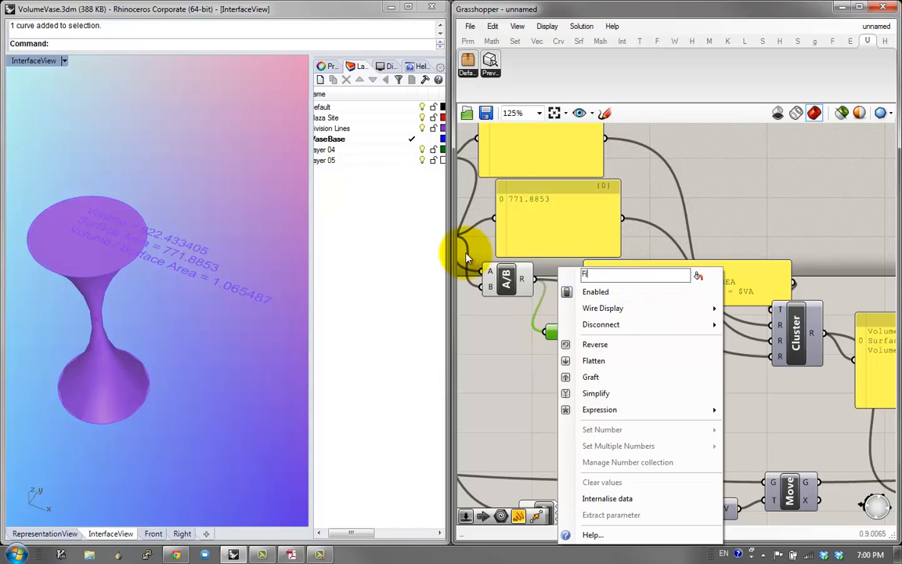
{"action": "type", "text": "tnessFunction"}
{"action": "key", "text": "Return"}
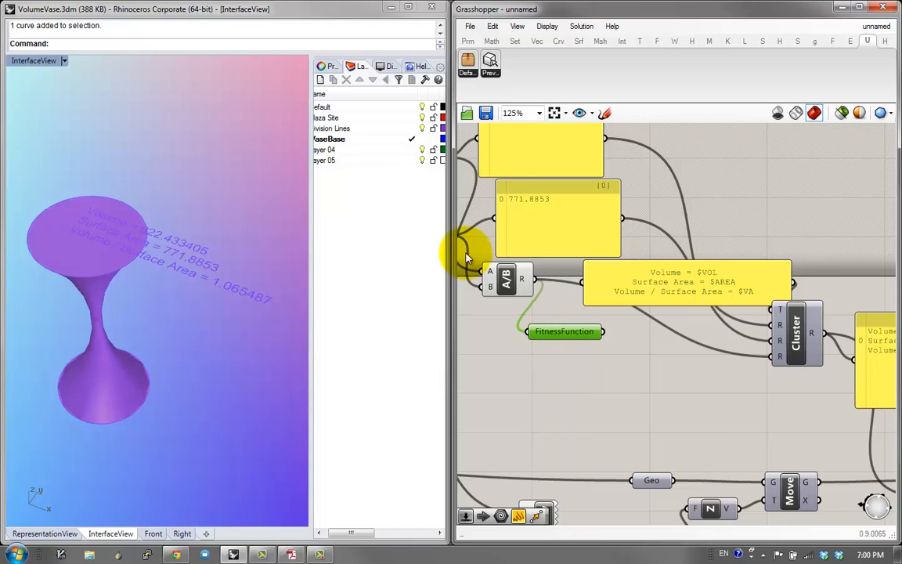
Step: Place the FitnessFunction parameter just below the text template panel, near the A/B output
{"action": "right_click_drag", "start_coordinate": [543, 322], "coordinate": [656, 322]}
{"action": "scroll", "coordinate": [633, 321], "scroll_direction": "down", "scroll_amount": 2}
{"action": "scroll", "coordinate": [630, 317], "scroll_direction": "up", "scroll_amount": 2}
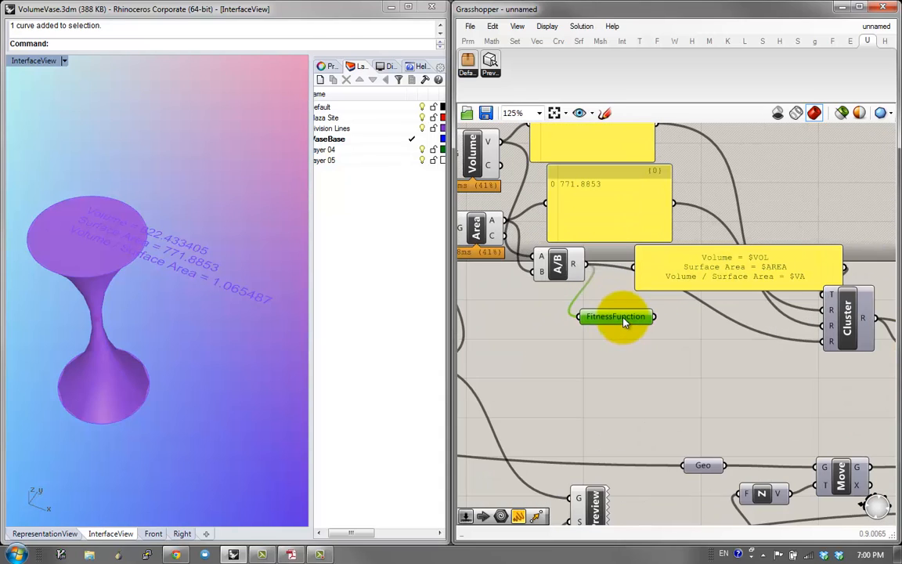
{"action": "left_click_drag", "start_coordinate": [636, 336], "coordinate": [634, 334]}
{"action": "right_click_drag", "start_coordinate": [634, 334], "coordinate": [679, 312]}
{"action": "left_click_drag", "start_coordinate": [684, 305], "coordinate": [688, 287]}
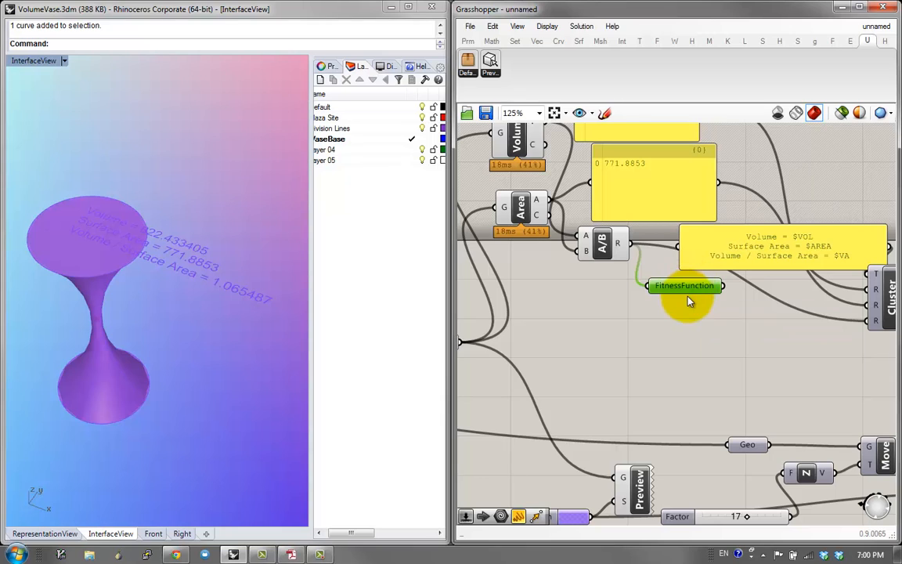
Step: Add a Galapagos evolutionary solver component in the empty canvas area above the Loft and Cap components
{"action": "right_click_drag", "start_coordinate": [68, 351], "coordinate": [141, 322]}
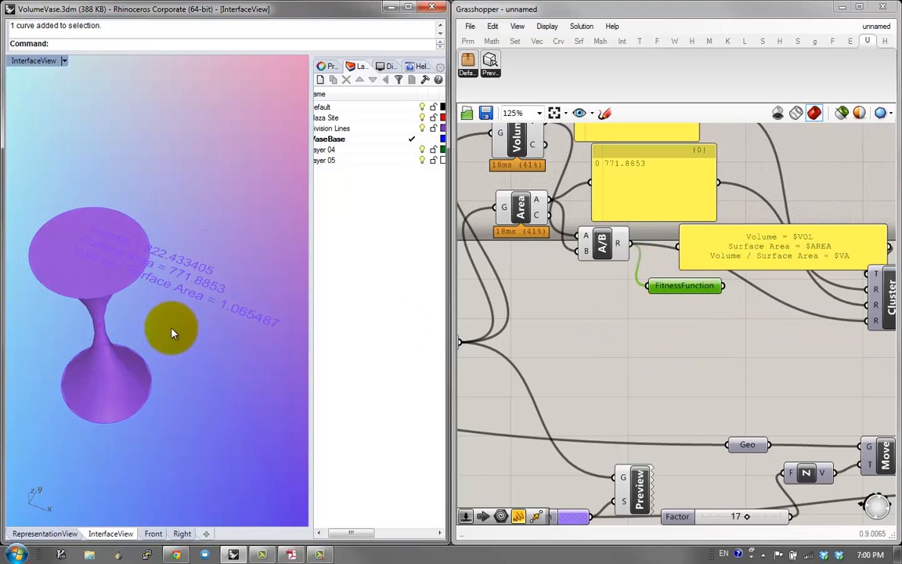
{"action": "scroll", "coordinate": [671, 346], "scroll_direction": "down", "scroll_amount": 2}
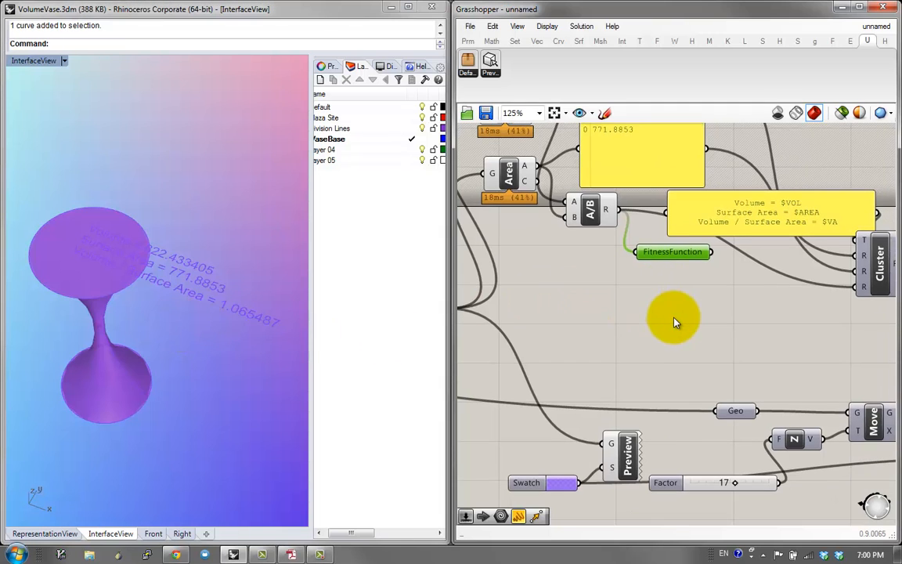
{"action": "scroll", "coordinate": [639, 285], "scroll_direction": "down", "scroll_amount": 1}
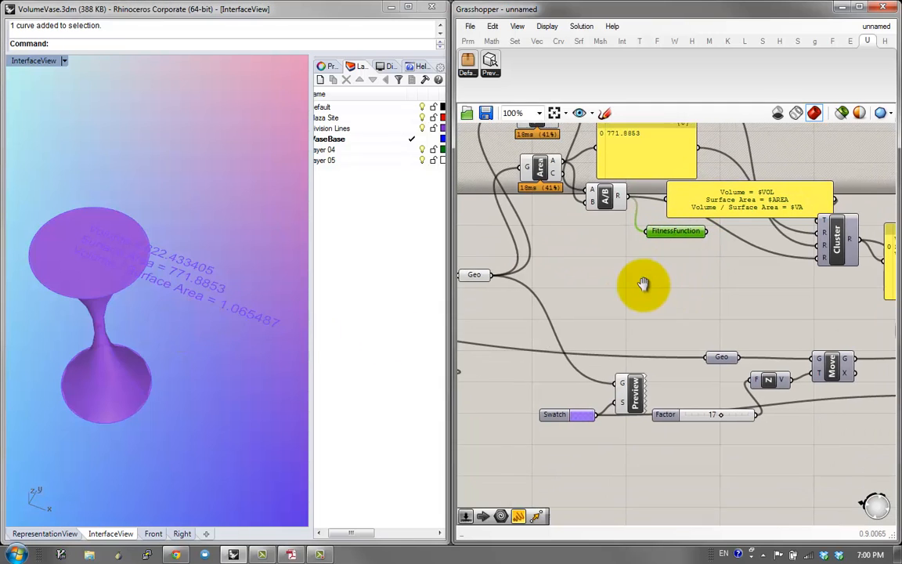
{"action": "right_click_drag", "start_coordinate": [100, 296], "coordinate": [98, 251]}
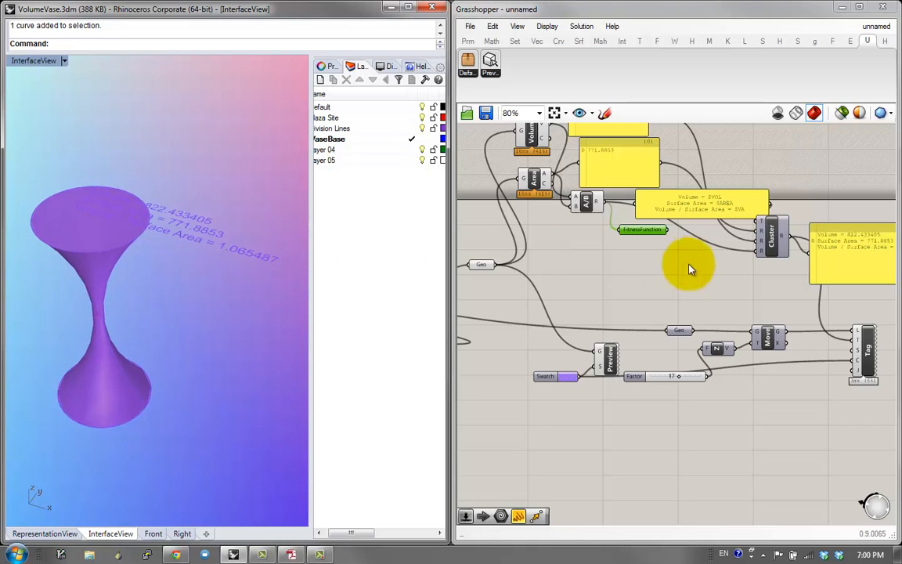
{"action": "right_click_drag", "start_coordinate": [710, 268], "coordinate": [832, 319]}
{"action": "scroll", "coordinate": [752, 352], "scroll_direction": "down", "scroll_amount": 1}
{"action": "right_click_drag", "start_coordinate": [752, 352], "coordinate": [746, 419]}
{"action": "double_click", "coordinate": [605, 230]}
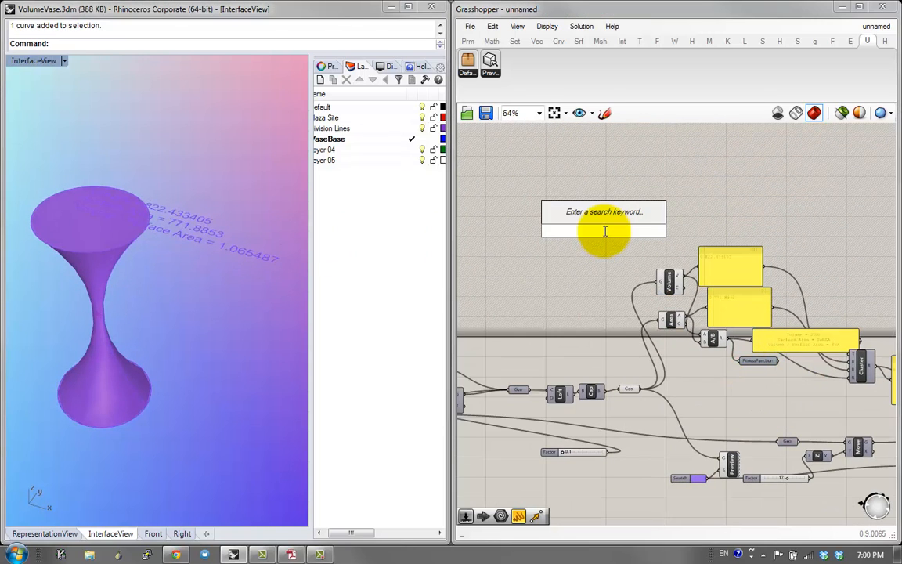
{"action": "type", "text": "gala"}
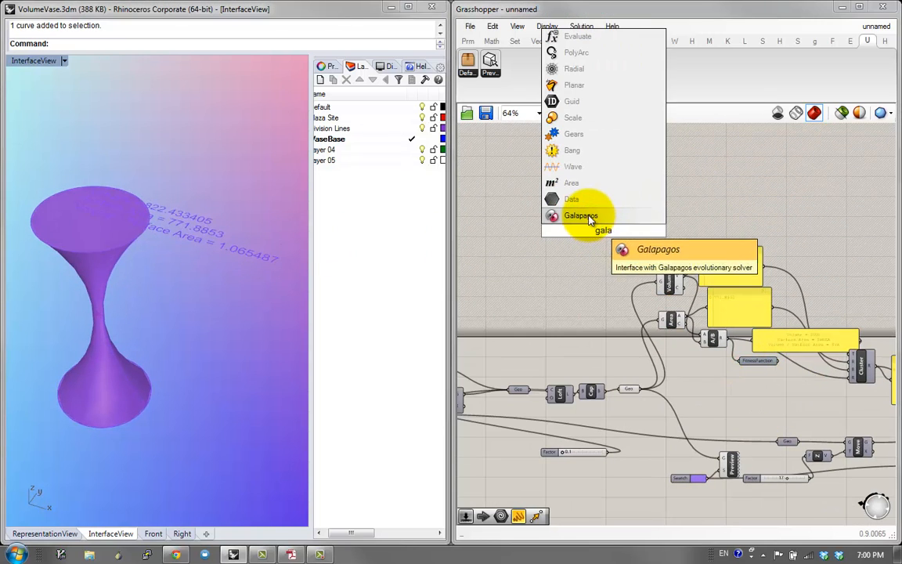
{"action": "key", "text": "Return"}
{"action": "scroll", "coordinate": [593, 229], "scroll_direction": "up", "scroll_amount": 1}
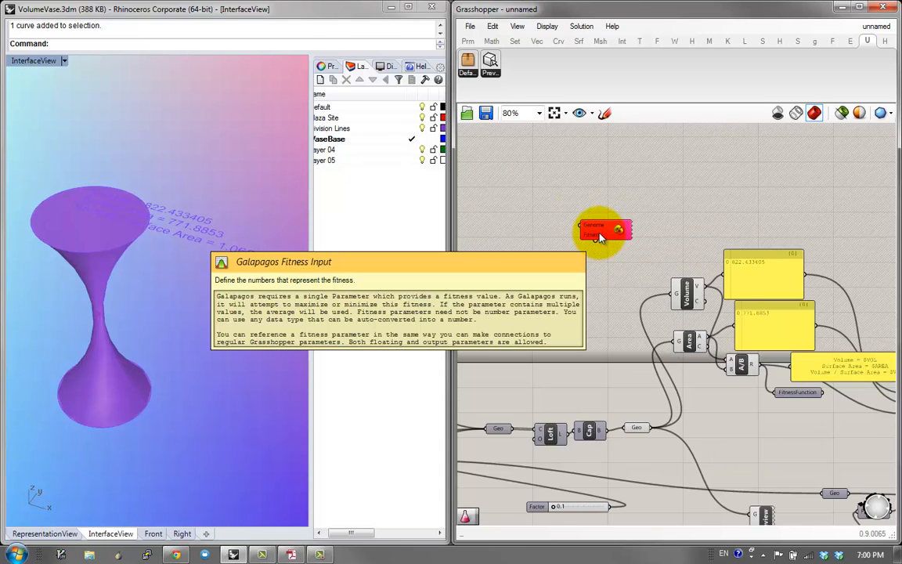
{"action": "scroll", "coordinate": [598, 235], "scroll_direction": "up", "scroll_amount": 1}
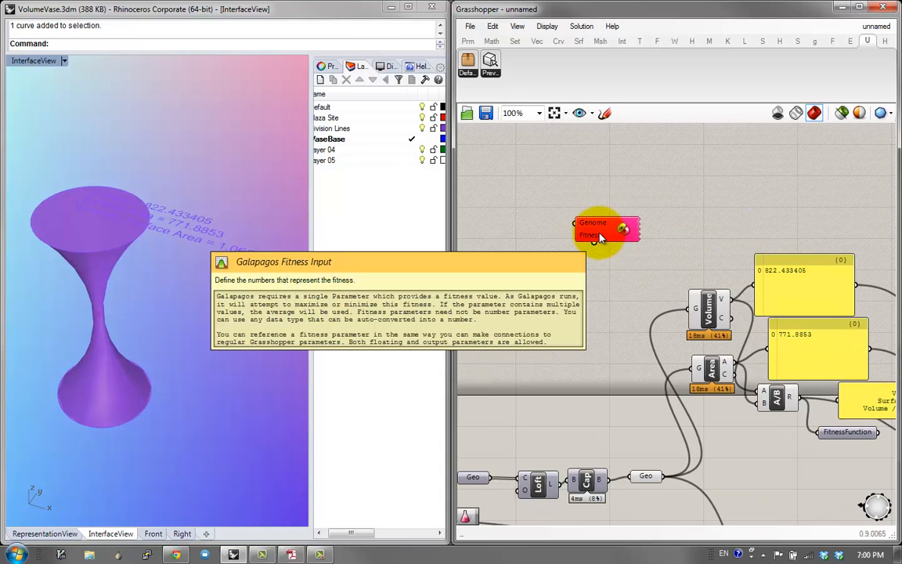
Step: Connect the Galapagos Fitness input to the FitnessFunction parameter
{"action": "right_click_drag", "start_coordinate": [584, 262], "coordinate": [695, 268]}
{"action": "scroll", "coordinate": [658, 242], "scroll_direction": "down", "scroll_amount": 1}
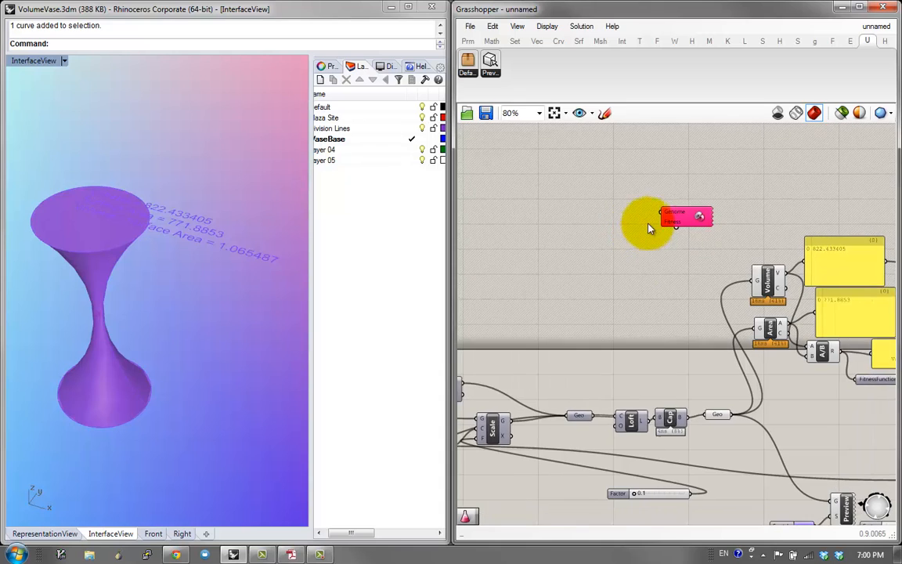
{"action": "scroll", "coordinate": [662, 223], "scroll_direction": "up", "scroll_amount": 1}
{"action": "right_click_drag", "start_coordinate": [663, 220], "coordinate": [528, 169]}
{"action": "scroll", "coordinate": [665, 221], "scroll_direction": "up", "scroll_amount": 1}
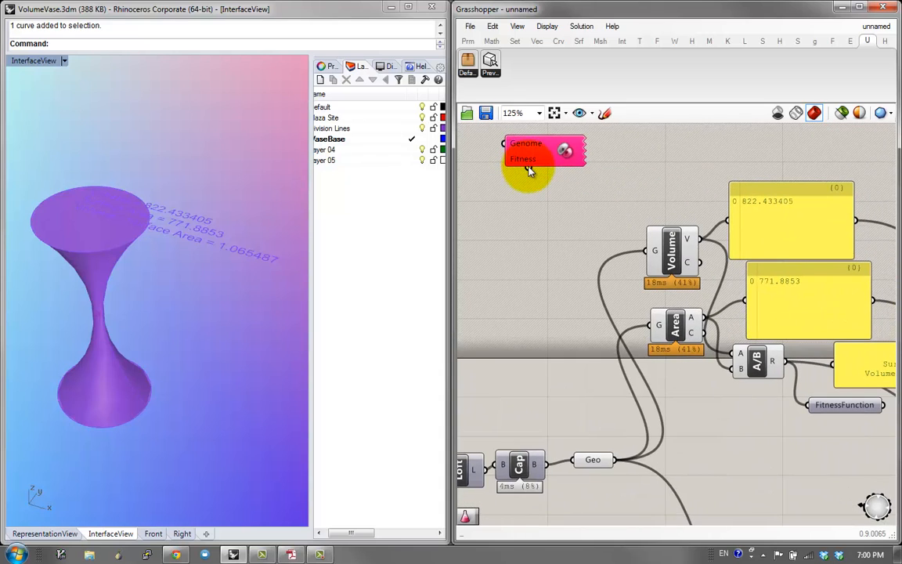
{"action": "left_click_drag", "start_coordinate": [529, 168], "coordinate": [833, 416]}
{"action": "left_click_drag", "start_coordinate": [529, 169], "coordinate": [833, 417]}
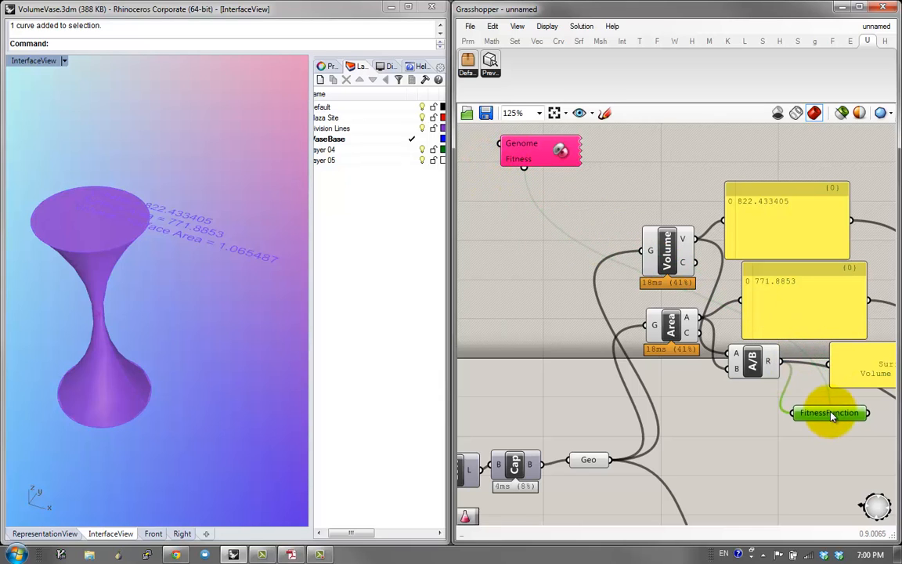
Step: Inspect the slider assignment options of the Galapagos Genome input
{"action": "right_click_drag", "start_coordinate": [752, 349], "coordinate": [850, 383]}
{"action": "scroll", "coordinate": [844, 380], "scroll_direction": "down", "scroll_amount": 1}
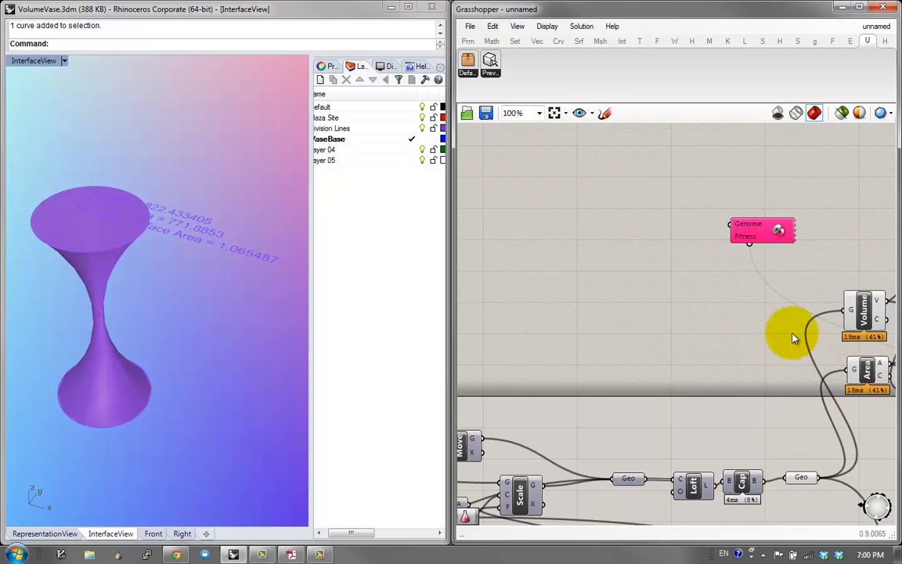
{"action": "scroll", "coordinate": [741, 233], "scroll_direction": "up", "scroll_amount": 1}
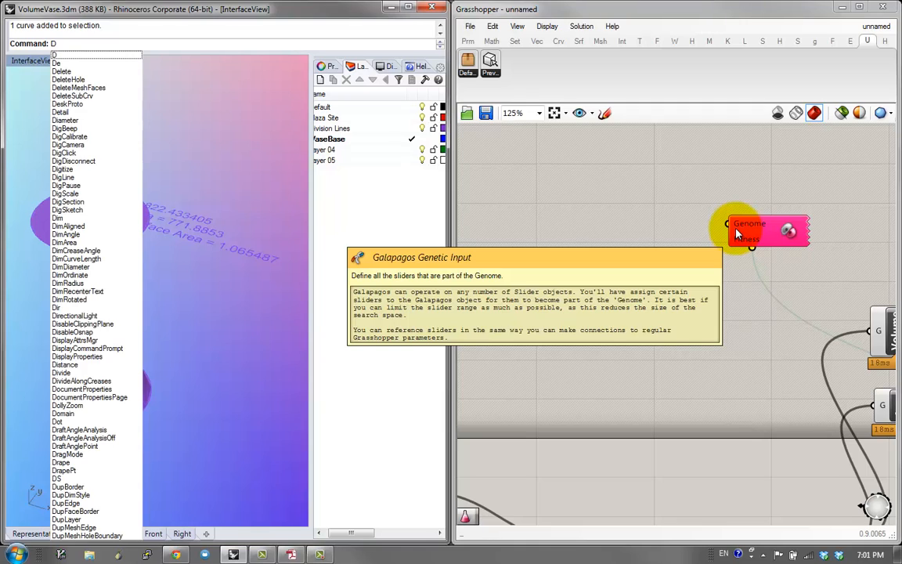
{"action": "left_click", "coordinate": [603, 193]}
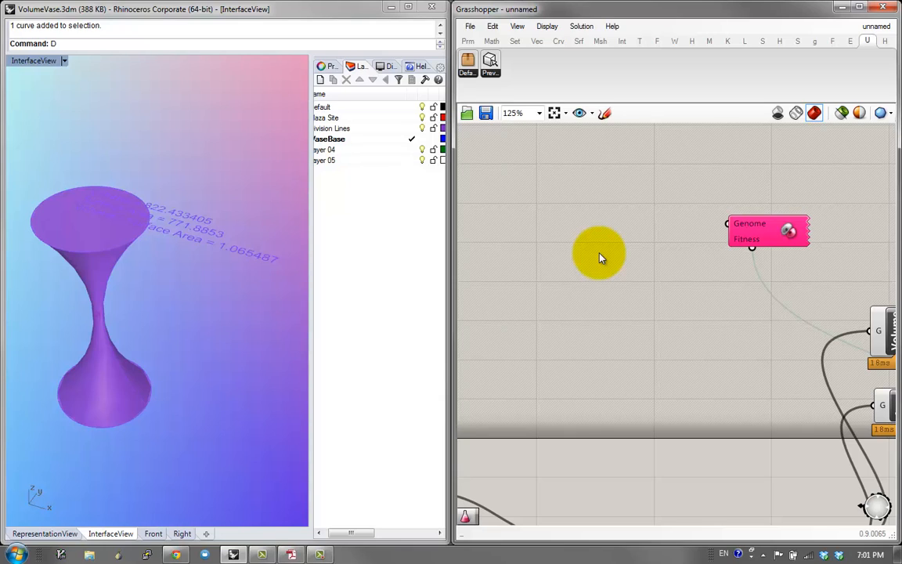
{"action": "right_click", "coordinate": [739, 228]}
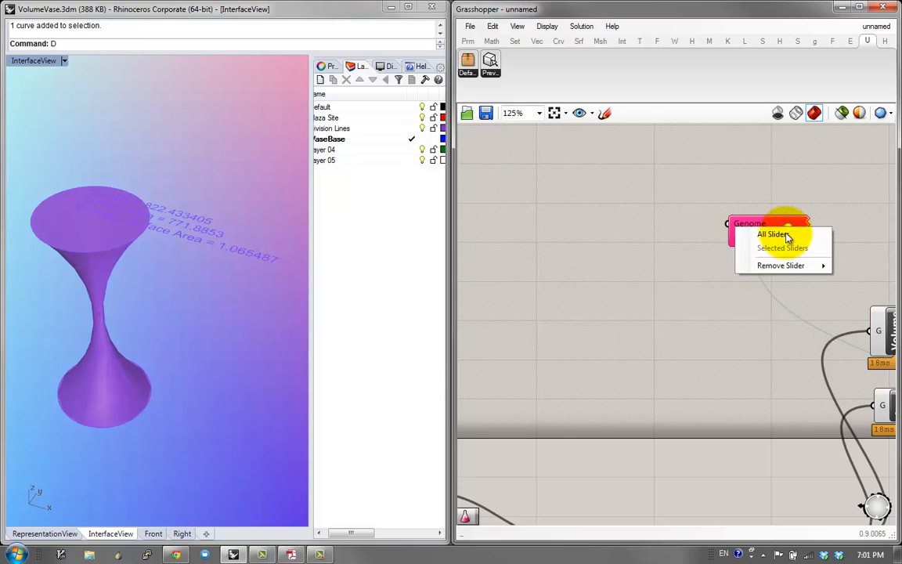
{"action": "left_click", "coordinate": [671, 229]}
Step: Connect the Galapagos Genome input to the Factor slider that drives the Scale component
{"action": "right_click_drag", "start_coordinate": [705, 260], "coordinate": [778, 247]}
{"action": "scroll", "coordinate": [764, 248], "scroll_direction": "down", "scroll_amount": 1}
{"action": "right_click_drag", "start_coordinate": [718, 244], "coordinate": [718, 210]}
{"action": "scroll", "coordinate": [630, 242], "scroll_direction": "down", "scroll_amount": 1}
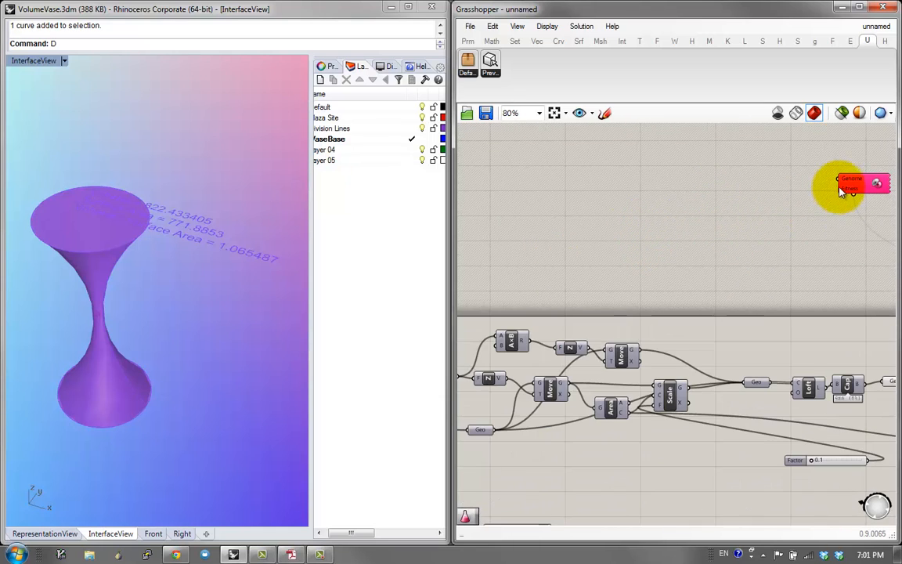
{"action": "scroll", "coordinate": [843, 248], "scroll_direction": "down", "scroll_amount": 2}
{"action": "left_click_drag", "start_coordinate": [833, 228], "coordinate": [787, 420]}
{"action": "scroll", "coordinate": [618, 342], "scroll_direction": "up", "scroll_amount": 3}
{"action": "scroll", "coordinate": [557, 392], "scroll_direction": "down", "scroll_amount": 3}
{"action": "scroll", "coordinate": [835, 373], "scroll_direction": "up", "scroll_amount": 3}
{"action": "right_click_drag", "start_coordinate": [718, 421], "coordinate": [652, 469]}
{"action": "scroll", "coordinate": [654, 384], "scroll_direction": "down", "scroll_amount": 1}
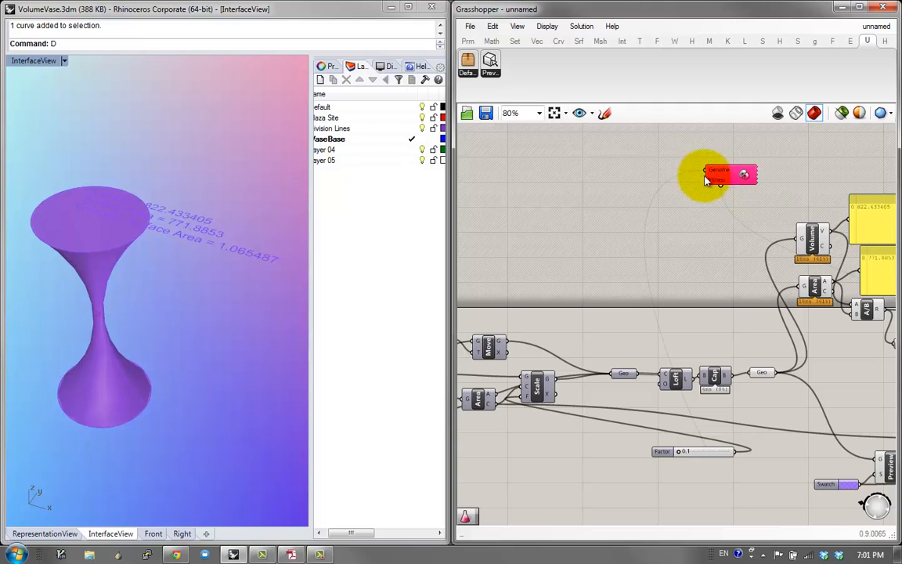
Step: Open the Galapagos Editor and move its window so the solver options are fully in view
{"action": "right_click_drag", "start_coordinate": [768, 177], "coordinate": [670, 177]}
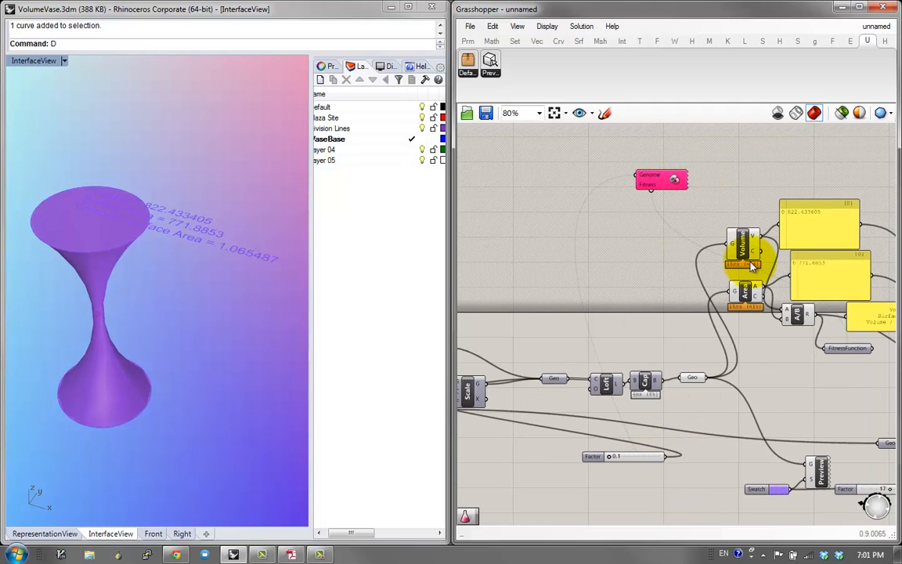
{"action": "double_click", "coordinate": [675, 182]}
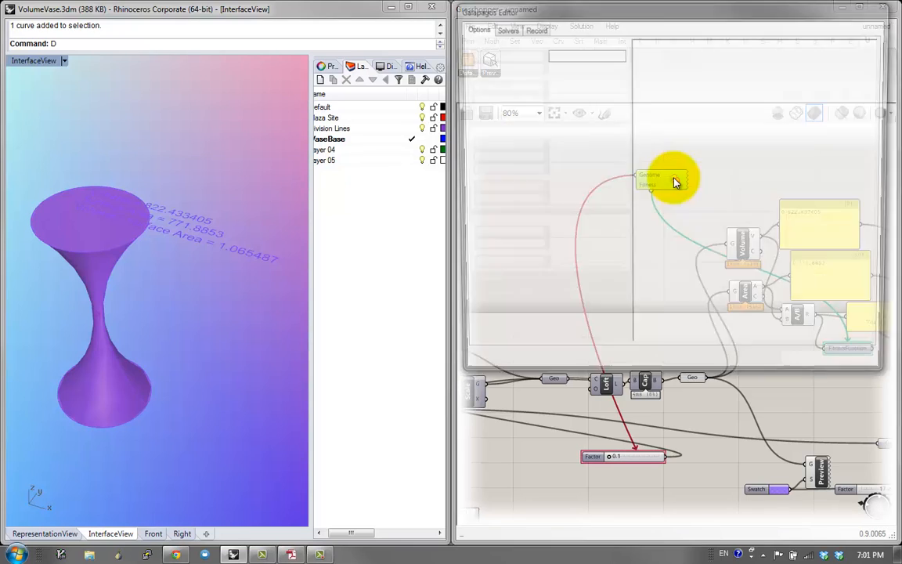
{"action": "left_click_drag", "start_coordinate": [637, 16], "coordinate": [538, 133]}
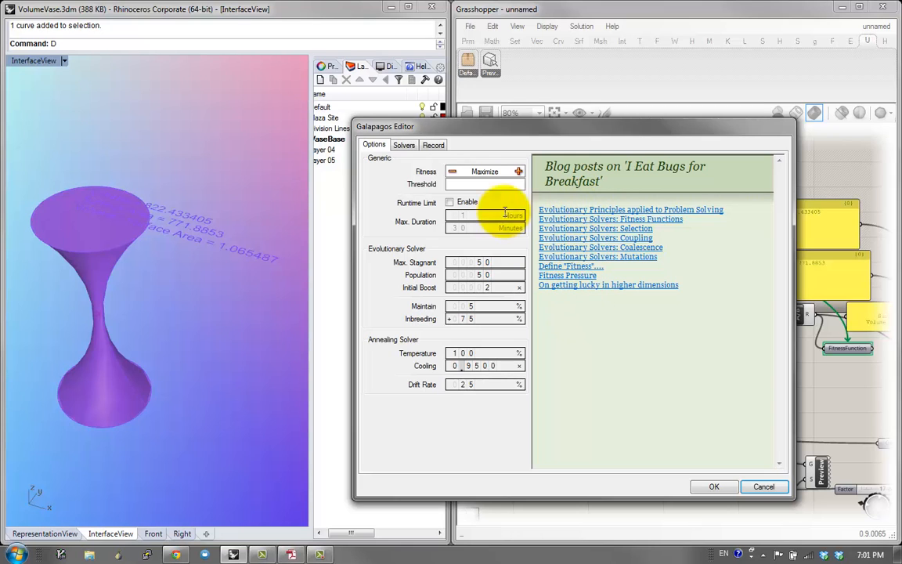
Step: Try the Minimize fitness setting and the runtime limit, restoring Maximize and no limit
{"action": "left_click_drag", "start_coordinate": [415, 126], "coordinate": [447, 111]}
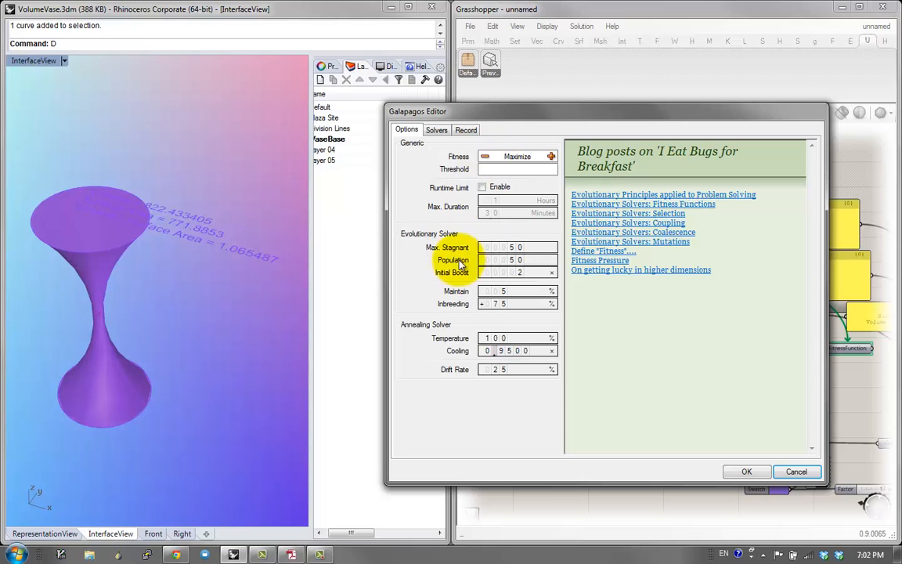
{"action": "left_click", "coordinate": [486, 157]}
{"action": "left_click", "coordinate": [551, 157]}
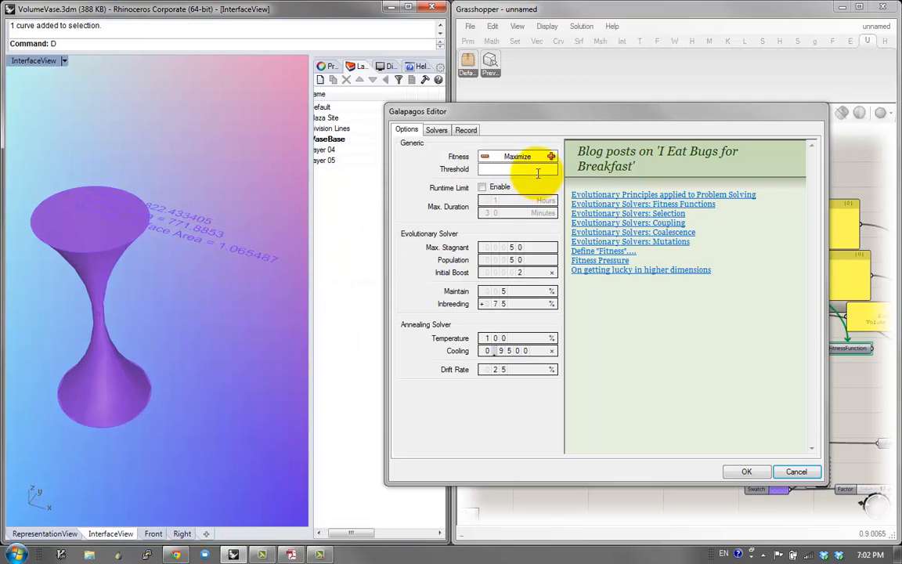
{"action": "left_click", "coordinate": [507, 189]}
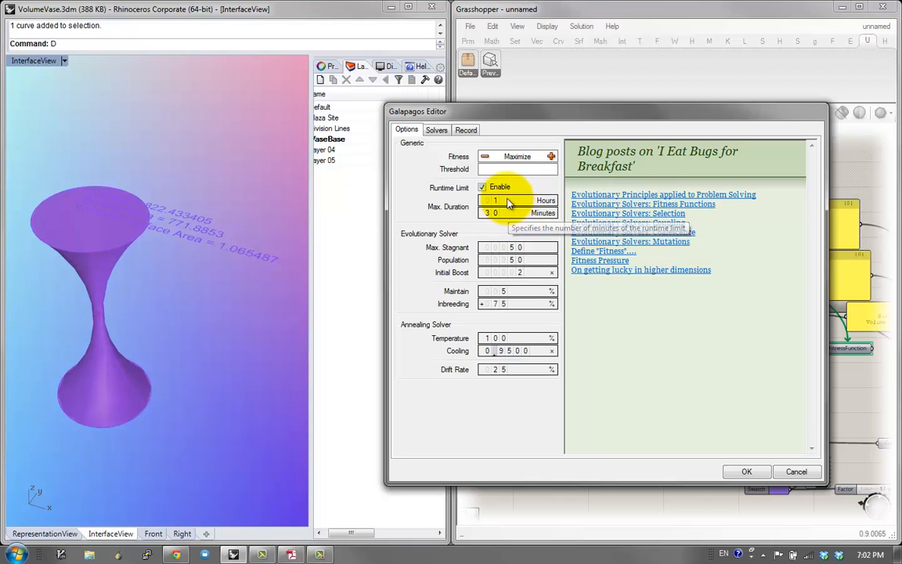
{"action": "left_click", "coordinate": [508, 190]}
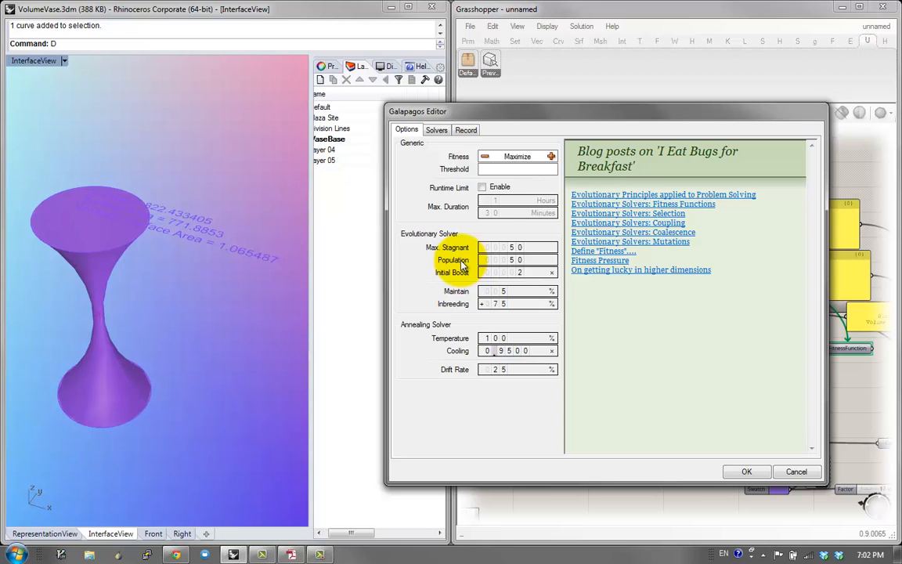
Step: Start the evolutionary solver and set it to display all genomes in the Rhino viewport
{"action": "left_click", "coordinate": [437, 129]}
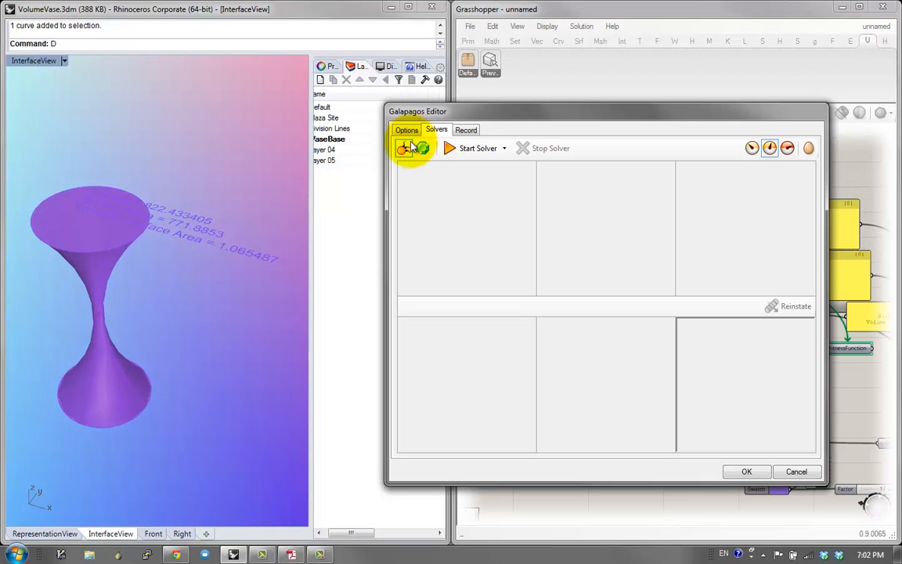
{"action": "left_click", "coordinate": [475, 154]}
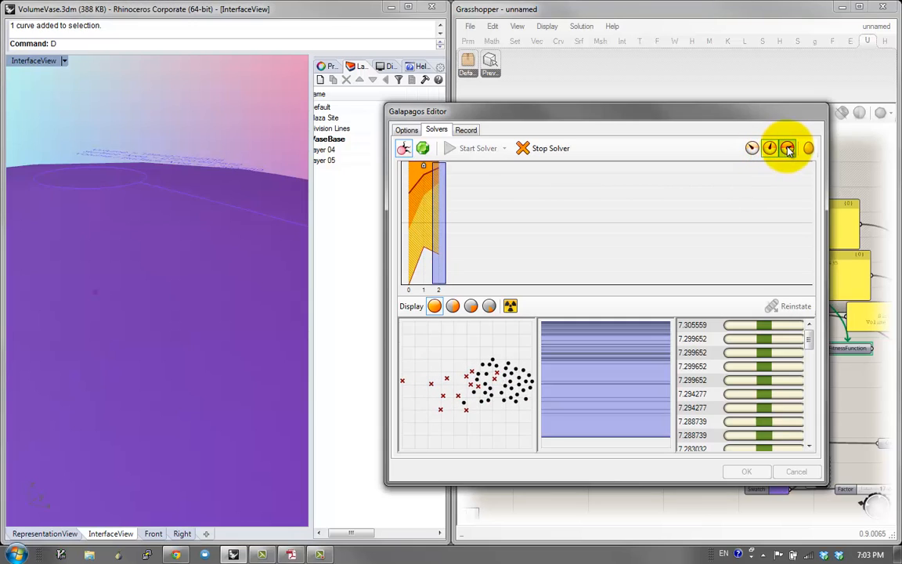
{"action": "left_click", "coordinate": [788, 148]}
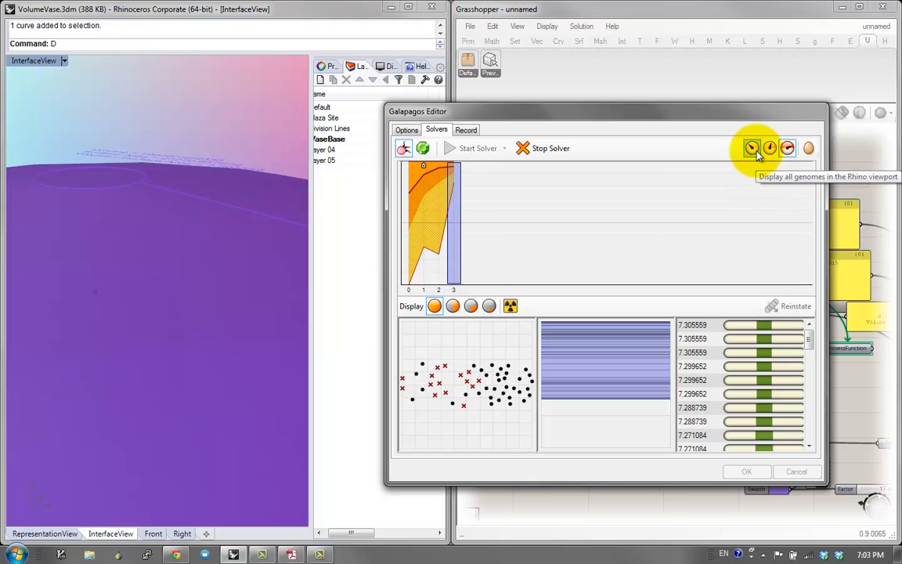
{"action": "left_click", "coordinate": [755, 154]}
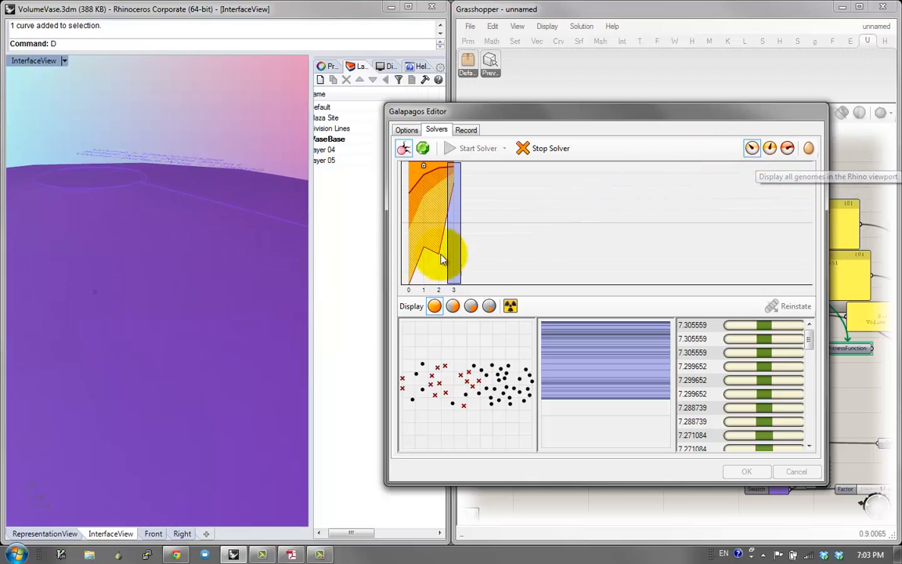
{"action": "right_click_drag", "start_coordinate": [164, 261], "coordinate": [144, 274]}
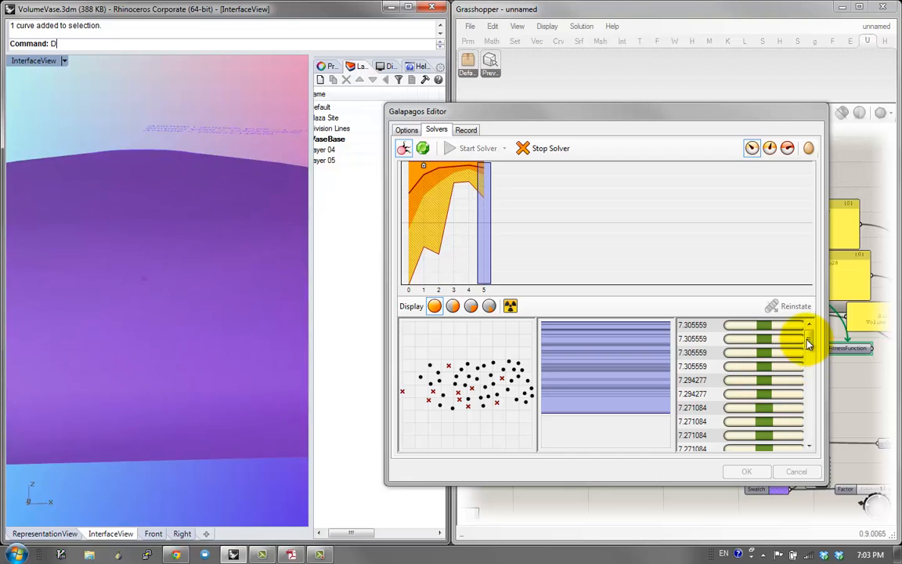
Step: Examine the genome list and compare generations 1, 4 and 25 in the solver's fitness graph
{"action": "mouse_move", "coordinate": [808, 338]}
{"action": "left_mouse_down"}
{"action": "mouse_move", "coordinate": [812, 433]}
{"action": "mouse_move", "coordinate": [811, 349]}
{"action": "left_mouse_up"}
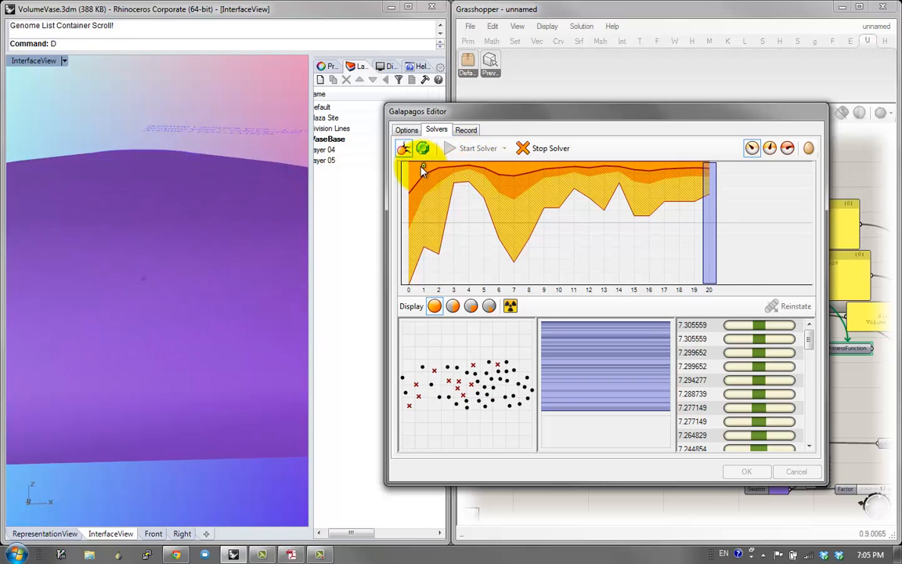
{"action": "left_click", "coordinate": [424, 167]}
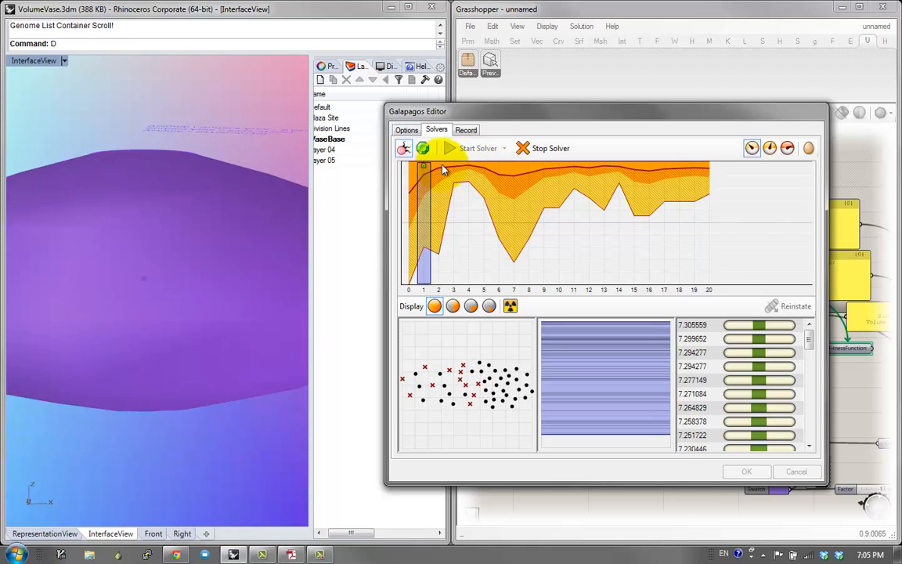
{"action": "left_click", "coordinate": [440, 172]}
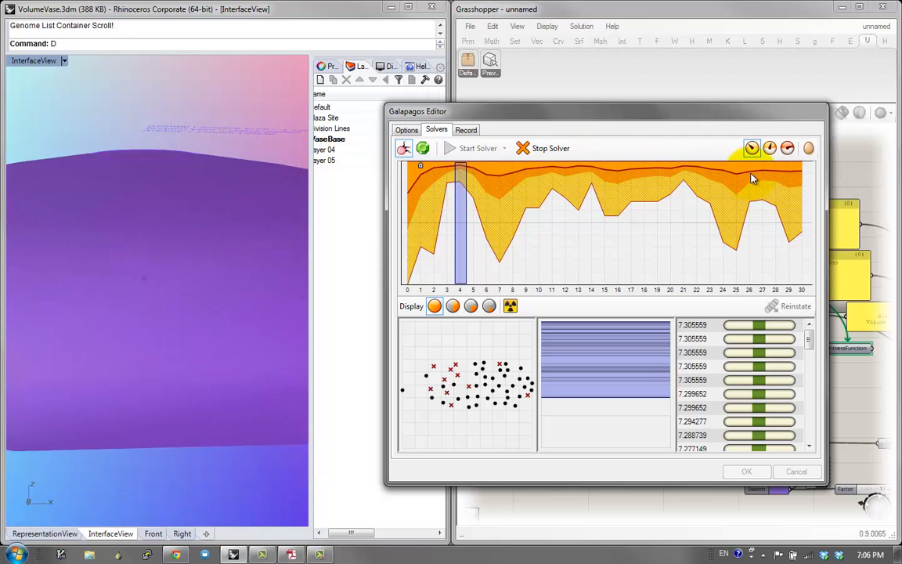
{"action": "left_click", "coordinate": [737, 180]}
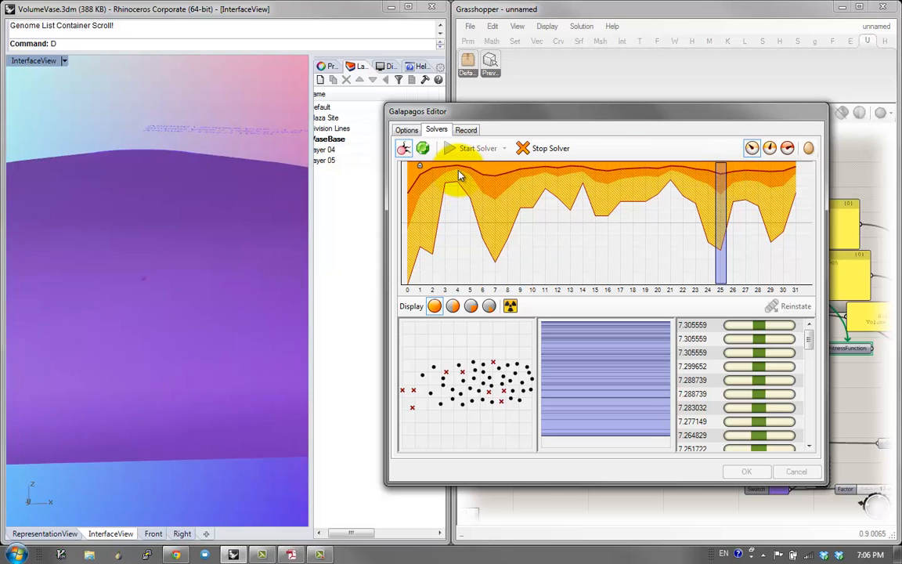
{"action": "left_click", "coordinate": [457, 175]}
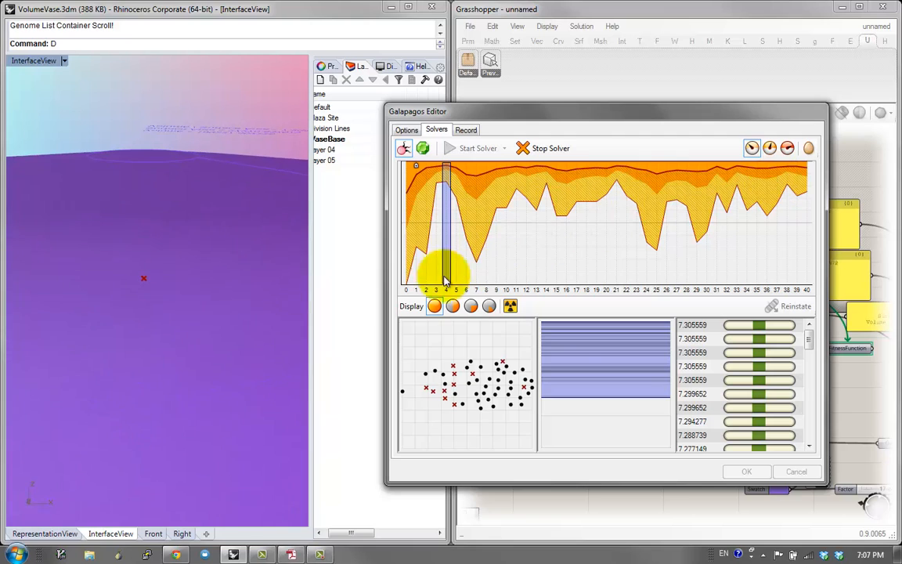
Step: Stop the solver and reinstate the top genome of generation 4, accepting the Galapagos result
{"action": "left_click", "coordinate": [146, 247]}
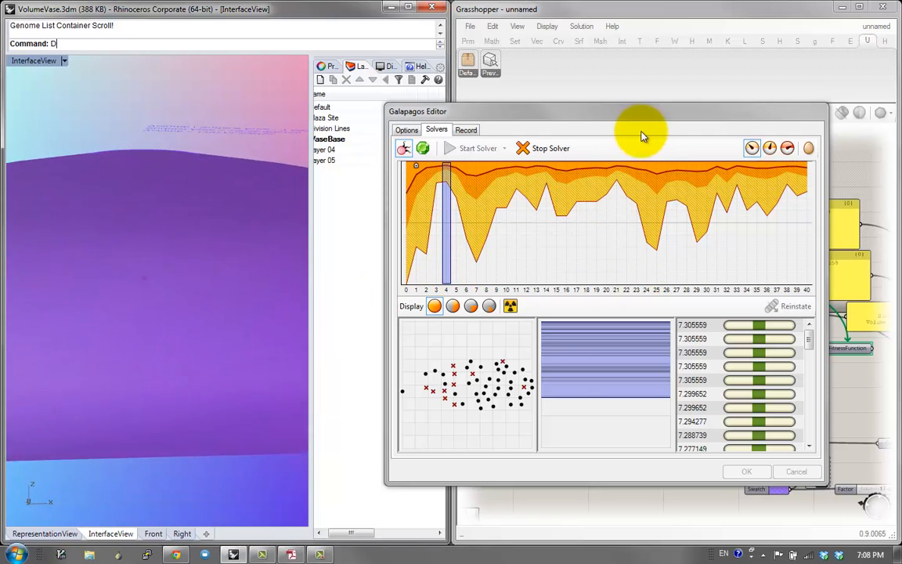
{"action": "mouse_move", "coordinate": [646, 121]}
{"action": "left_mouse_down"}
{"action": "mouse_move", "coordinate": [658, 124]}
{"action": "mouse_move", "coordinate": [646, 123]}
{"action": "left_mouse_up"}
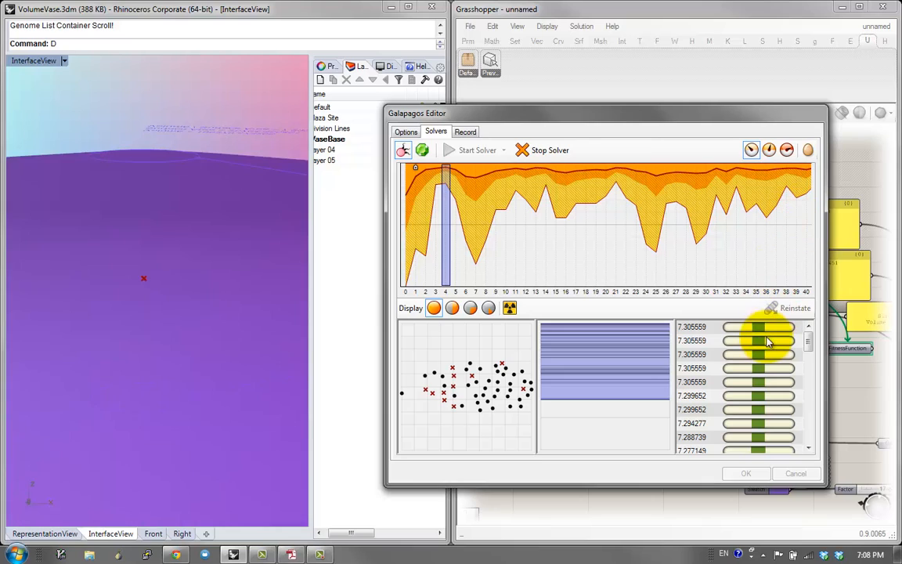
{"action": "left_click", "coordinate": [795, 338]}
{"action": "mouse_move", "coordinate": [808, 338]}
{"action": "left_mouse_down"}
{"action": "mouse_move", "coordinate": [809, 443]}
{"action": "mouse_move", "coordinate": [797, 329]}
{"action": "mouse_move", "coordinate": [801, 434]}
{"action": "mouse_move", "coordinate": [796, 371]}
{"action": "mouse_move", "coordinate": [781, 341]}
{"action": "mouse_move", "coordinate": [811, 358]}
{"action": "mouse_move", "coordinate": [811, 429]}
{"action": "mouse_move", "coordinate": [799, 337]}
{"action": "left_mouse_up"}
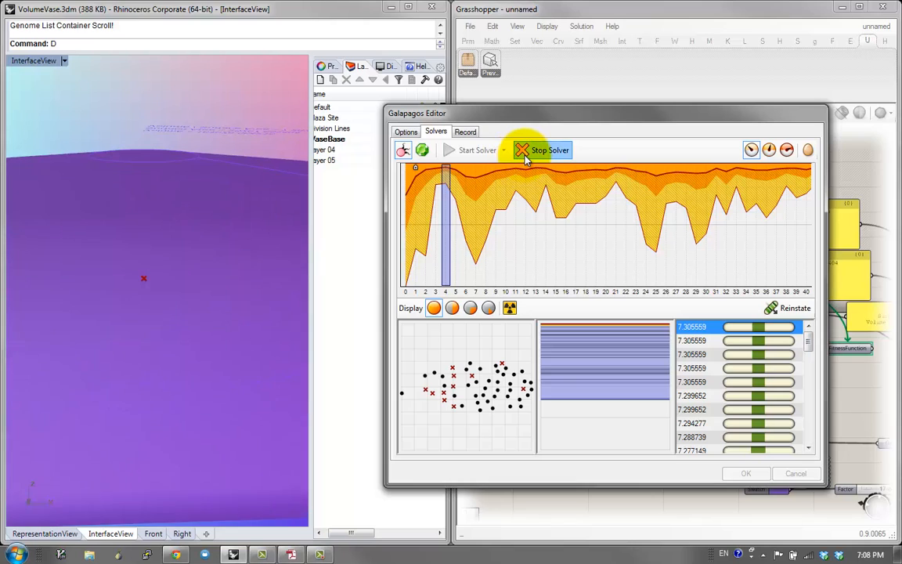
{"action": "left_click", "coordinate": [519, 149]}
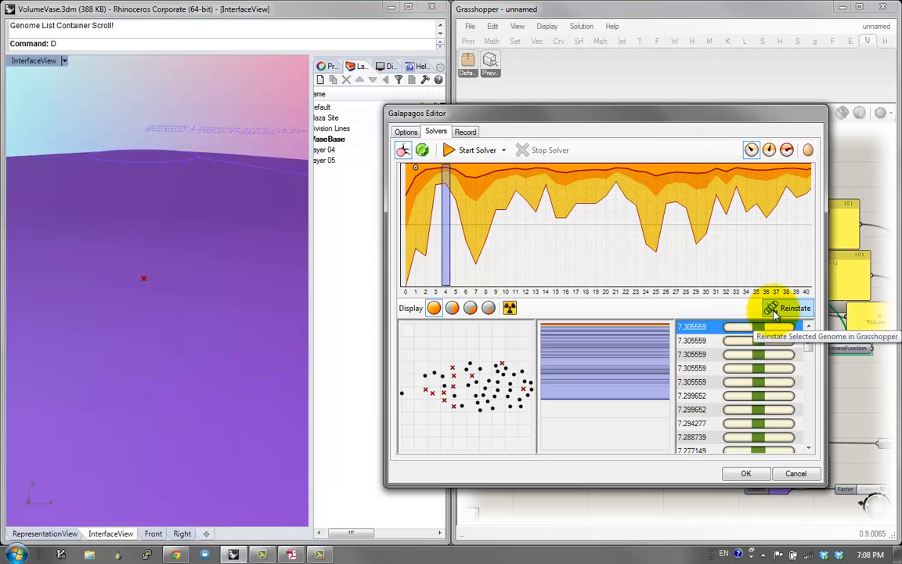
{"action": "right_click_drag", "start_coordinate": [208, 240], "coordinate": [211, 266]}
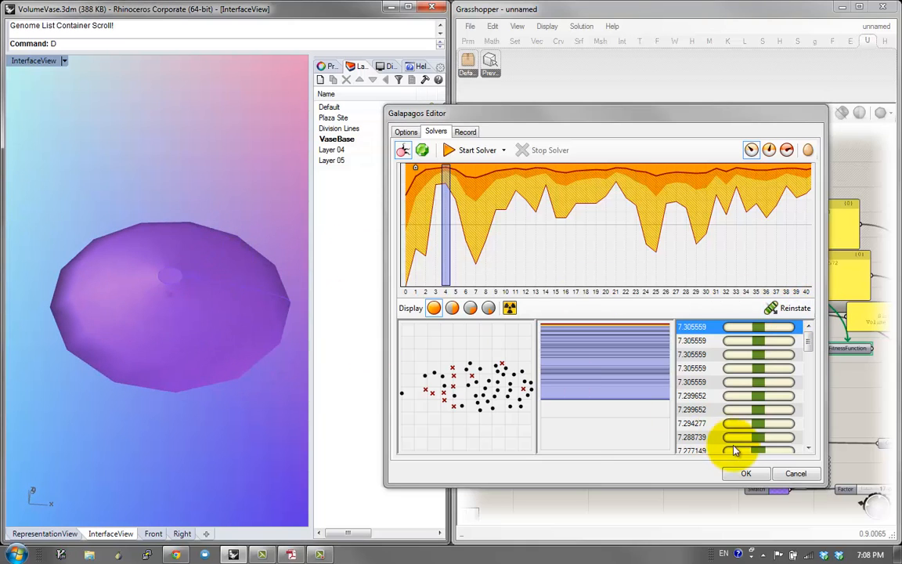
{"action": "left_click", "coordinate": [745, 472]}
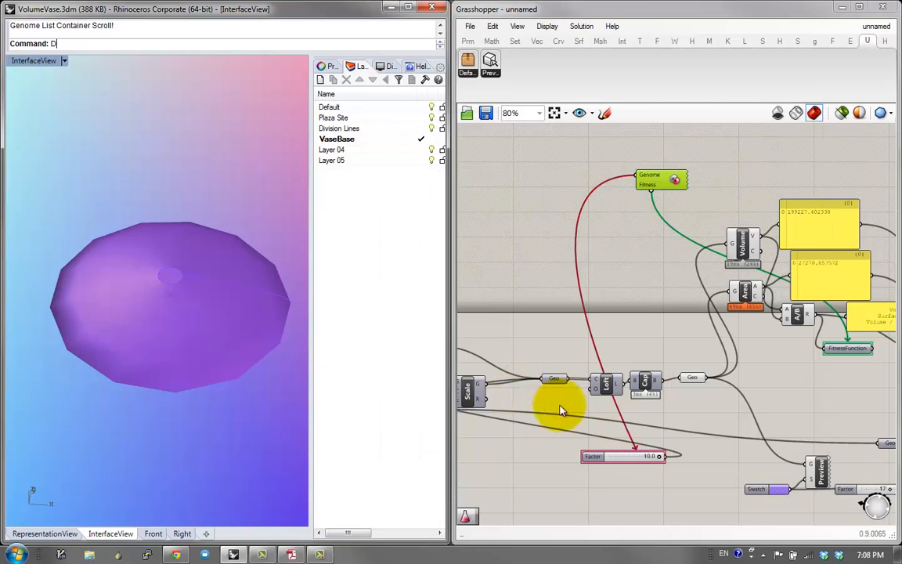
Step: Check the optimised vase from the side and move the Area component closer beneath the Volume component
{"action": "right_click", "coordinate": [317, 330]}
{"action": "right_click_drag", "start_coordinate": [799, 316], "coordinate": [535, 290]}
{"action": "left_click", "coordinate": [116, 304]}
{"action": "right_click_drag", "start_coordinate": [116, 304], "coordinate": [136, 213]}
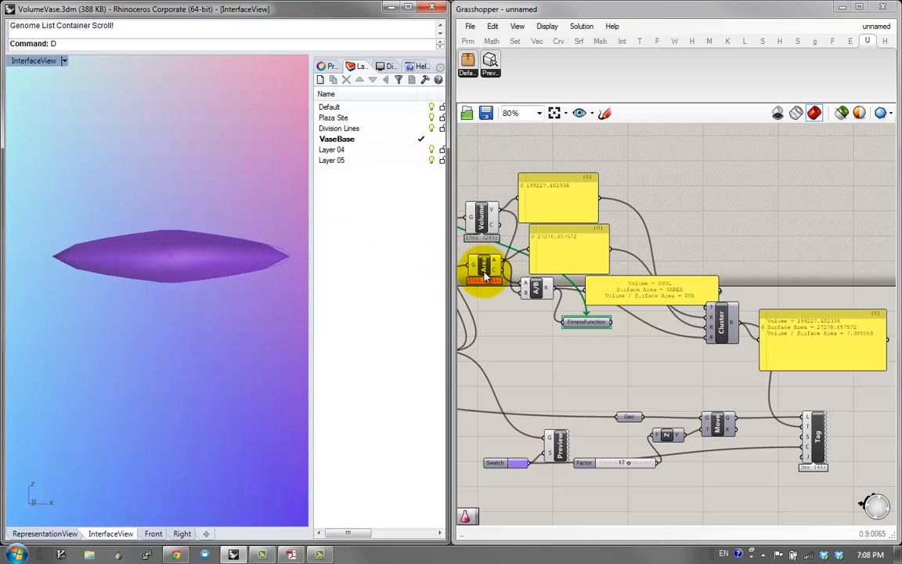
{"action": "left_click_drag", "start_coordinate": [485, 274], "coordinate": [481, 266]}
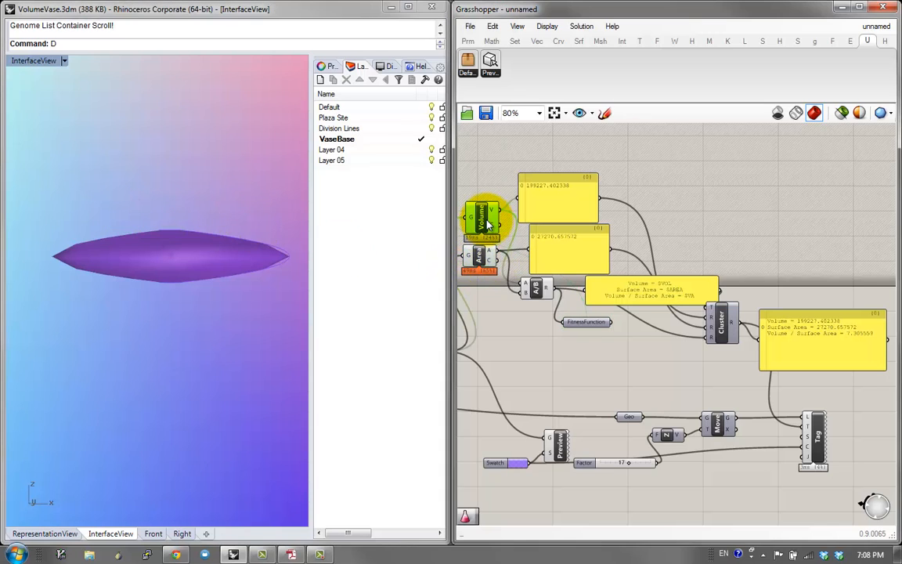
{"action": "right_click_drag", "start_coordinate": [487, 223], "coordinate": [577, 224]}
{"action": "right_click_drag", "start_coordinate": [203, 268], "coordinate": [161, 297]}
{"action": "left_click", "coordinate": [505, 157]}
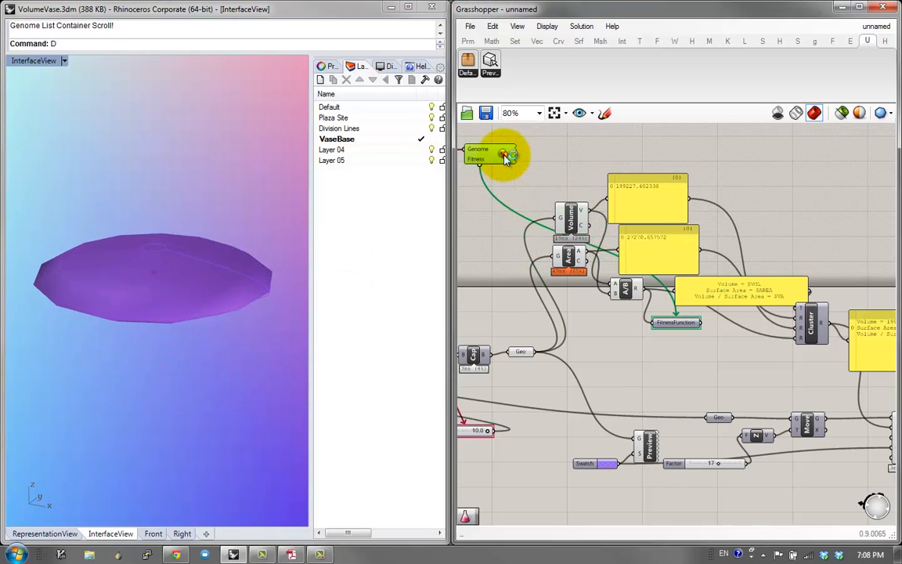
{"action": "double_click", "coordinate": [504, 157]}
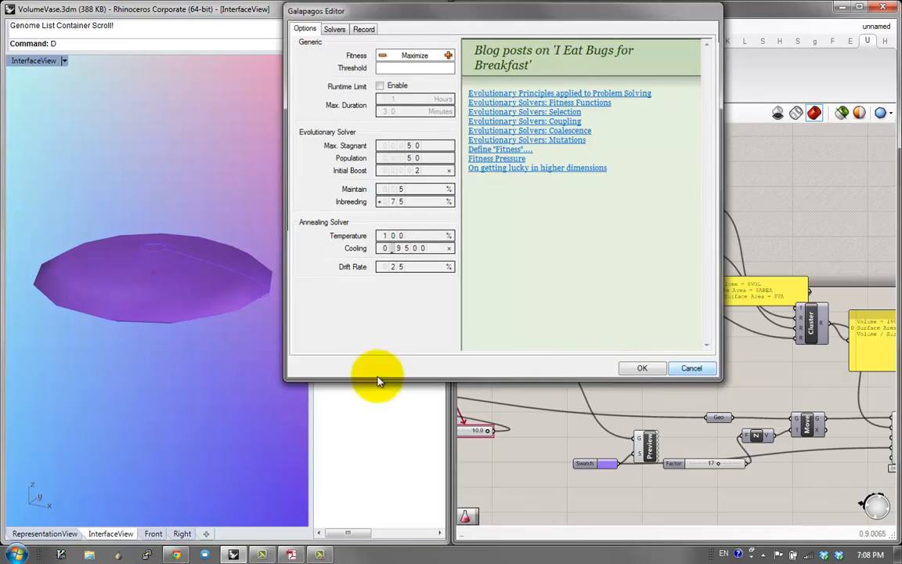
{"action": "key", "text": "Escape"}
Step: Inspect the vase from several angles and enlarge its base circle with the gumball
{"action": "mouse_move", "coordinate": [161, 313]}
{"action": "right_mouse_down"}
{"action": "mouse_move", "coordinate": [156, 201]}
{"action": "mouse_move", "coordinate": [157, 388]}
{"action": "mouse_move", "coordinate": [153, 280]}
{"action": "mouse_move", "coordinate": [133, 296]}
{"action": "mouse_move", "coordinate": [125, 383]}
{"action": "mouse_move", "coordinate": [133, 274]}
{"action": "mouse_move", "coordinate": [190, 328]}
{"action": "mouse_move", "coordinate": [186, 368]}
{"action": "mouse_move", "coordinate": [161, 317]}
{"action": "right_mouse_up"}
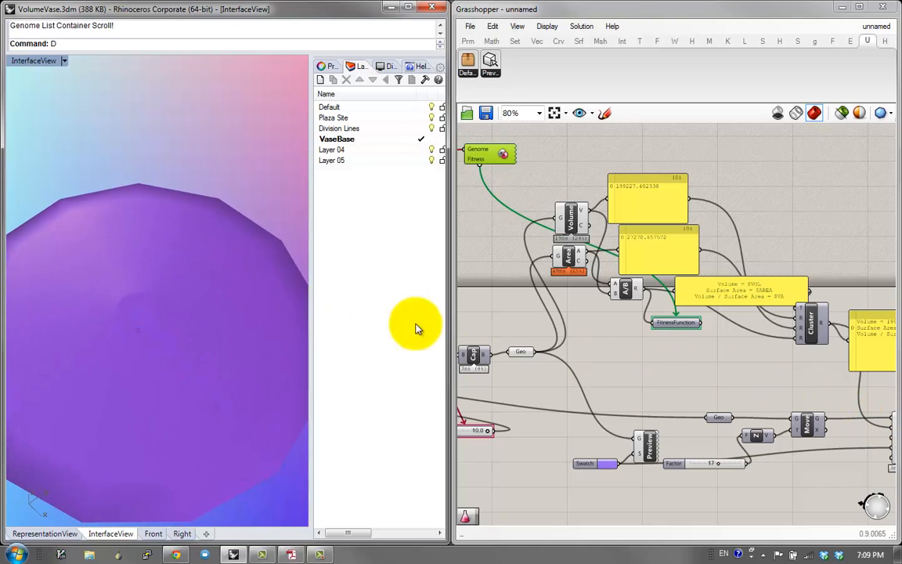
{"action": "right_click_drag", "start_coordinate": [691, 351], "coordinate": [618, 328]}
{"action": "right_click_drag", "start_coordinate": [278, 362], "coordinate": [219, 243]}
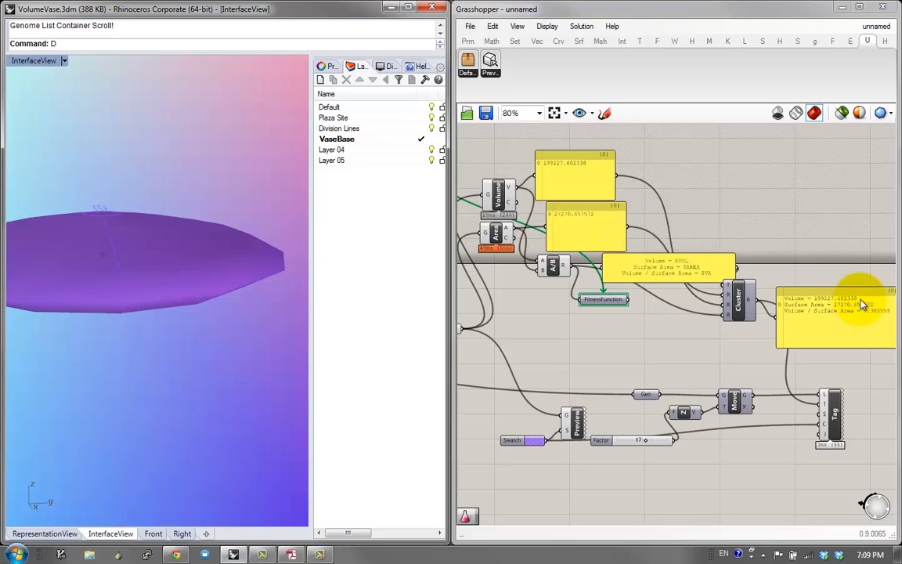
{"action": "right_click_drag", "start_coordinate": [188, 278], "coordinate": [260, 335]}
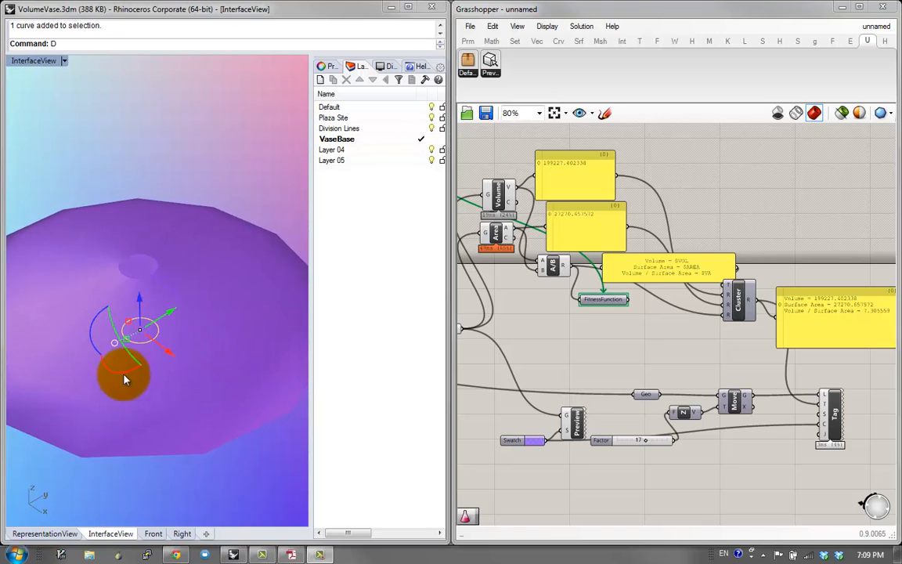
{"action": "left_click_drag", "start_coordinate": [130, 349], "coordinate": [100, 351]}
{"action": "right_click_drag", "start_coordinate": [106, 343], "coordinate": [135, 342]}
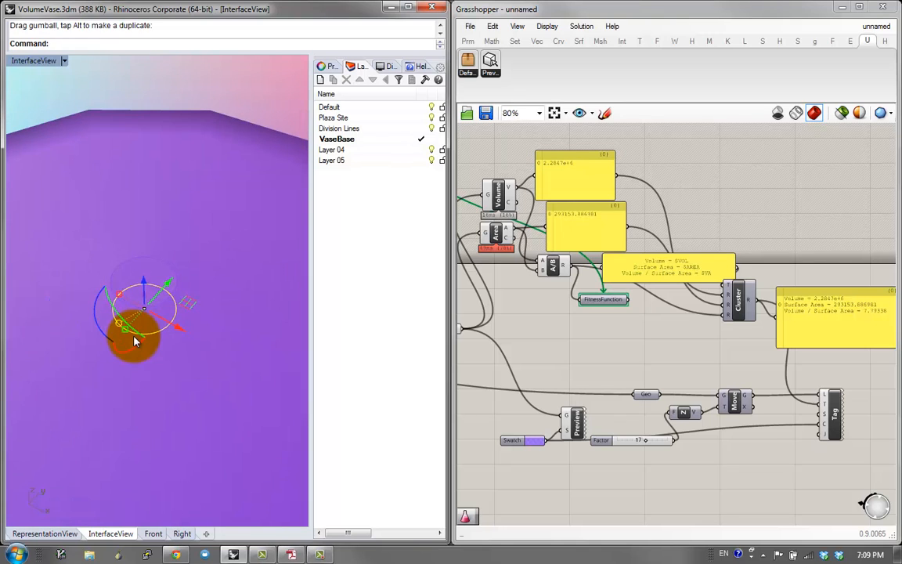
Step: Delete the vase's base circle and draw a closed, irregular five-sided polyline in its place
{"action": "key", "text": "Delete"}
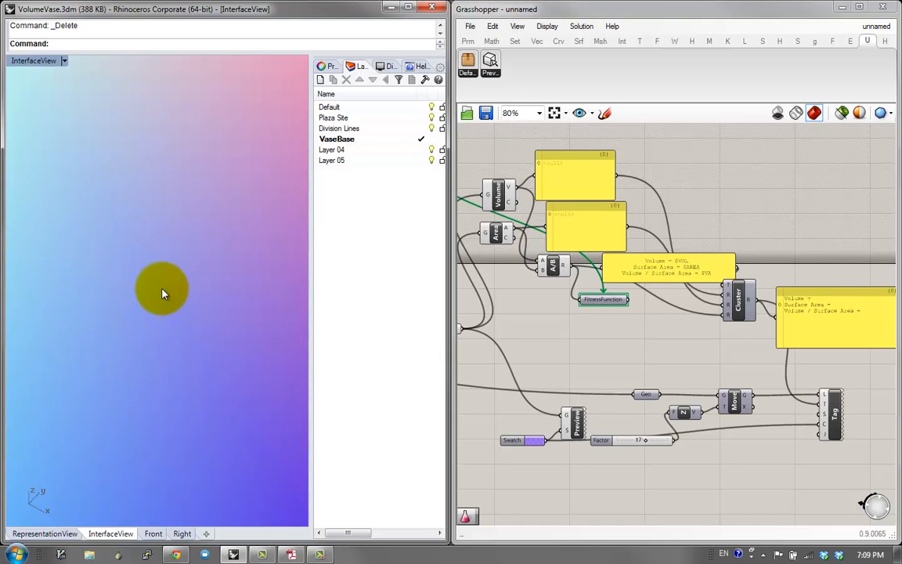
{"action": "type", "text": "polyline"}
{"action": "key", "text": "Return"}
{"action": "left_click", "coordinate": [162, 287]}
{"action": "left_click", "coordinate": [220, 295]}
{"action": "left_click", "coordinate": [198, 372]}
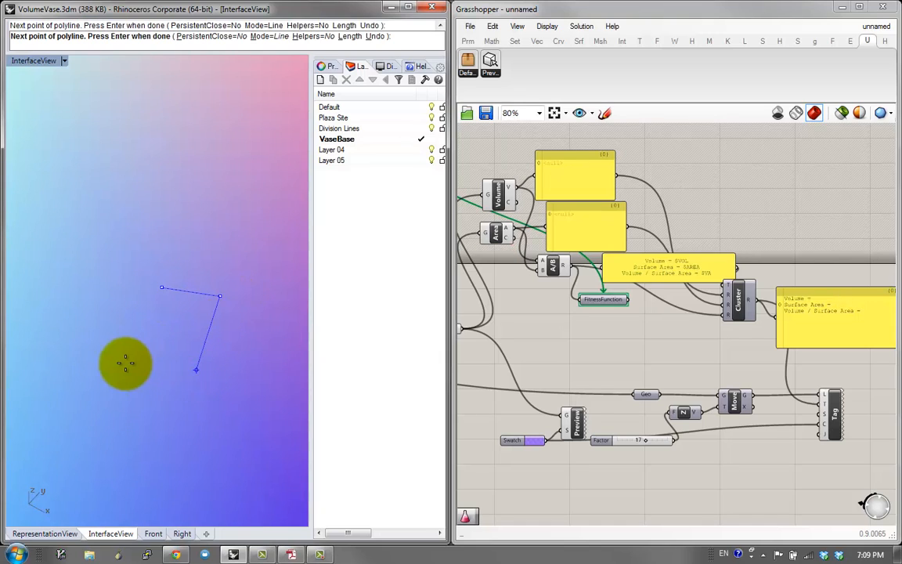
{"action": "left_click", "coordinate": [124, 362]}
{"action": "left_click", "coordinate": [116, 318]}
{"action": "left_click", "coordinate": [162, 289]}
{"action": "right_click_drag", "start_coordinate": [162, 296], "coordinate": [173, 263]}
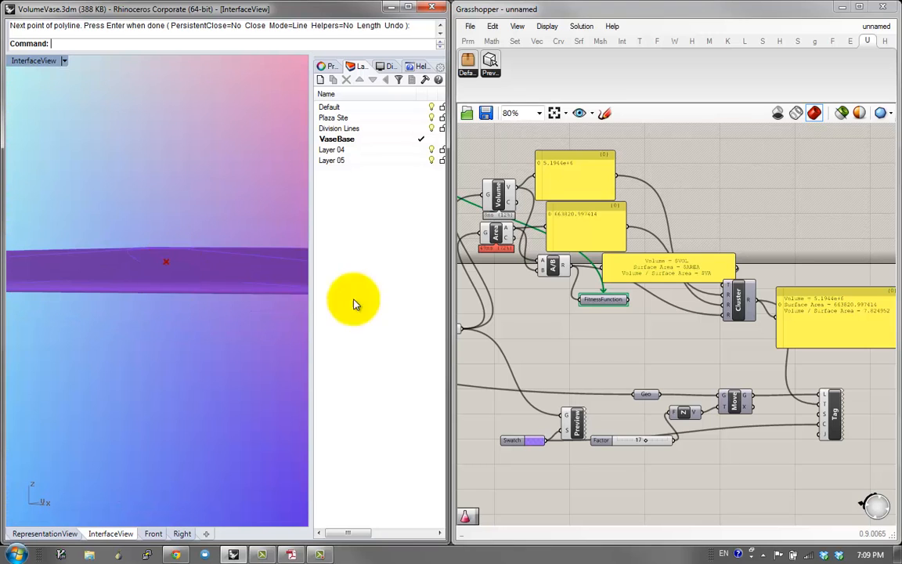
Step: Reopen the Galapagos Editor and run the evolutionary solver on the vase with the five-sided base
{"action": "right_click_drag", "start_coordinate": [780, 357], "coordinate": [838, 415]}
{"action": "scroll", "coordinate": [837, 415], "scroll_direction": "down", "scroll_amount": 1}
{"action": "double_click", "coordinate": [555, 239]}
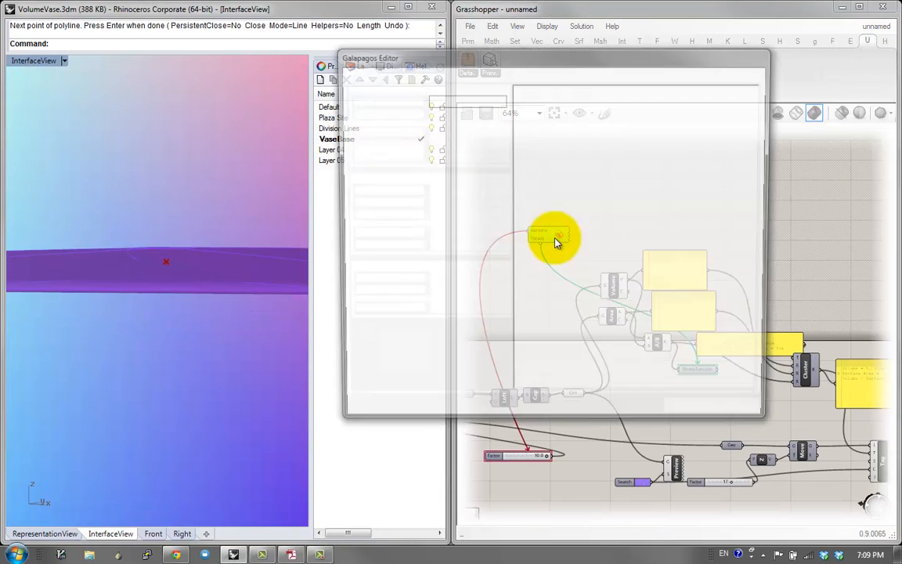
{"action": "left_click", "coordinate": [383, 72]}
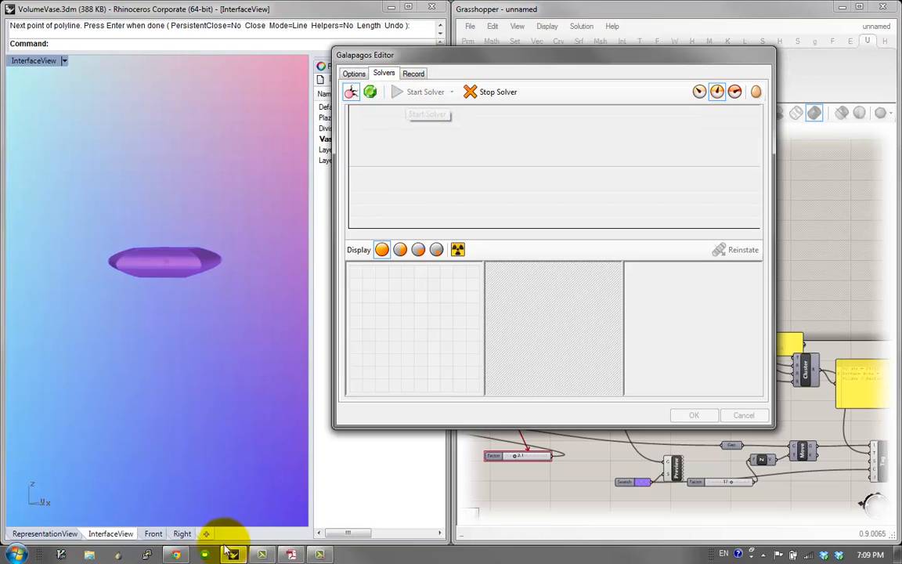
{"action": "left_click", "coordinate": [200, 405]}
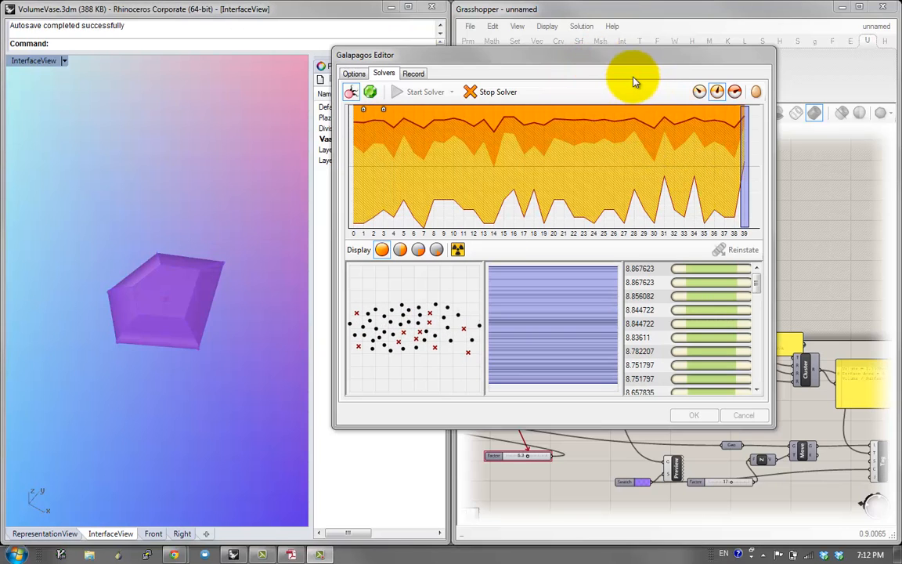
{"action": "left_click_drag", "start_coordinate": [630, 61], "coordinate": [634, 36]}
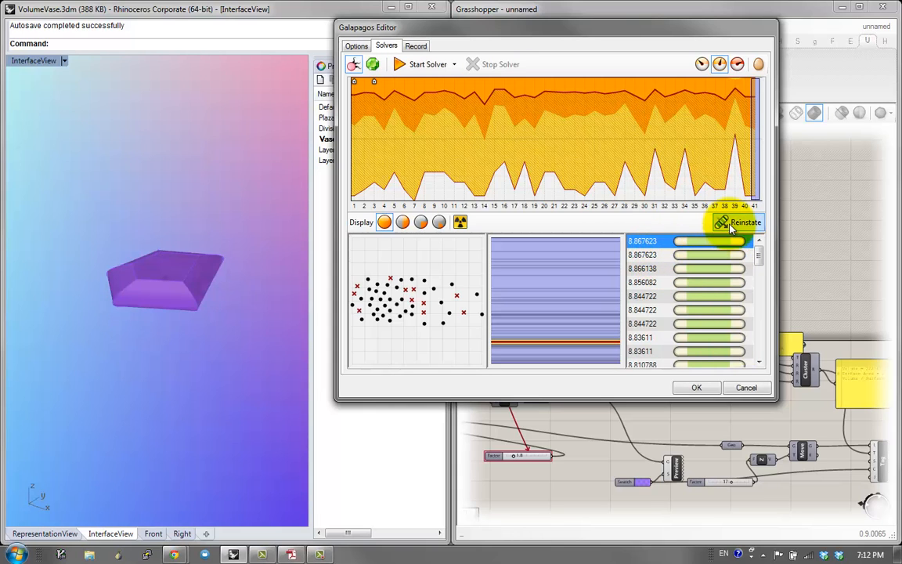
Step: Accept the Galapagos result and inspect the optimised five-sided vase alongside its volume, surface area and ratio panels
{"action": "left_click", "coordinate": [696, 387]}
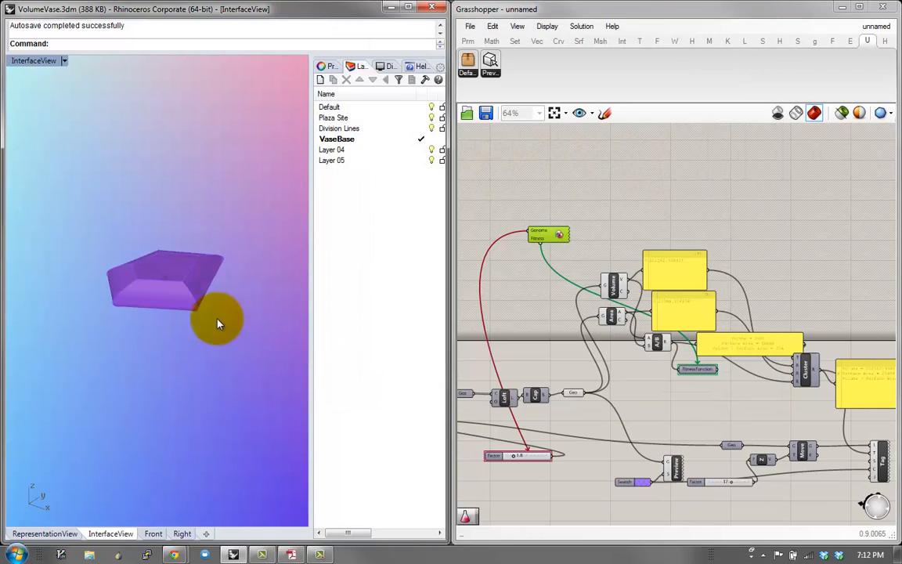
{"action": "right_click_drag", "start_coordinate": [219, 323], "coordinate": [147, 243]}
{"action": "scroll", "coordinate": [148, 218], "scroll_direction": "up", "scroll_amount": 4}
{"action": "right_click_drag", "start_coordinate": [629, 351], "coordinate": [593, 344]}
{"action": "scroll", "coordinate": [778, 384], "scroll_direction": "up", "scroll_amount": 1}
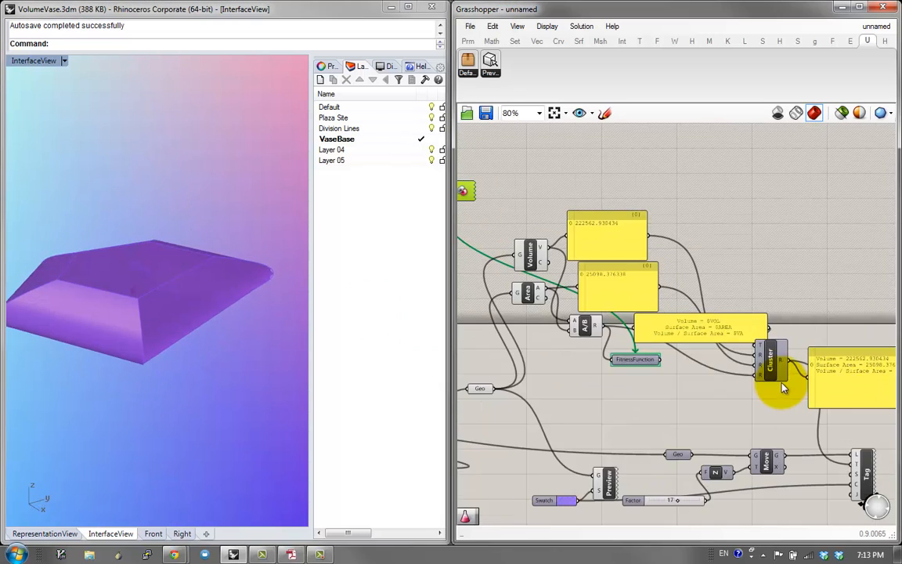
{"action": "right_click_drag", "start_coordinate": [783, 388], "coordinate": [662, 370]}
{"action": "right_click_drag", "start_coordinate": [237, 328], "coordinate": [188, 298]}
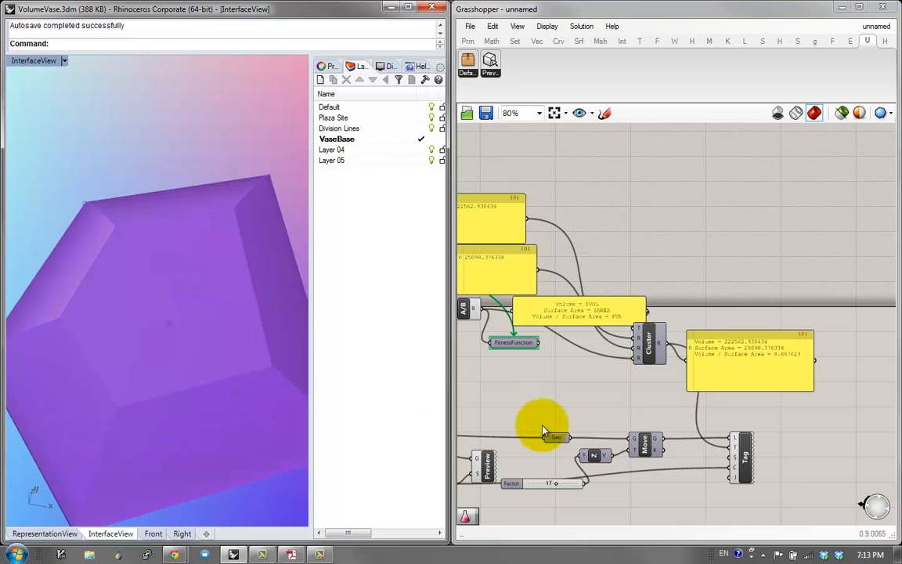
Step: Set the text tag's Z-offset factor to 30 and connect a new white colour swatch to the Tag component's colour input
{"action": "right_click_drag", "start_coordinate": [554, 486], "coordinate": [553, 484]}
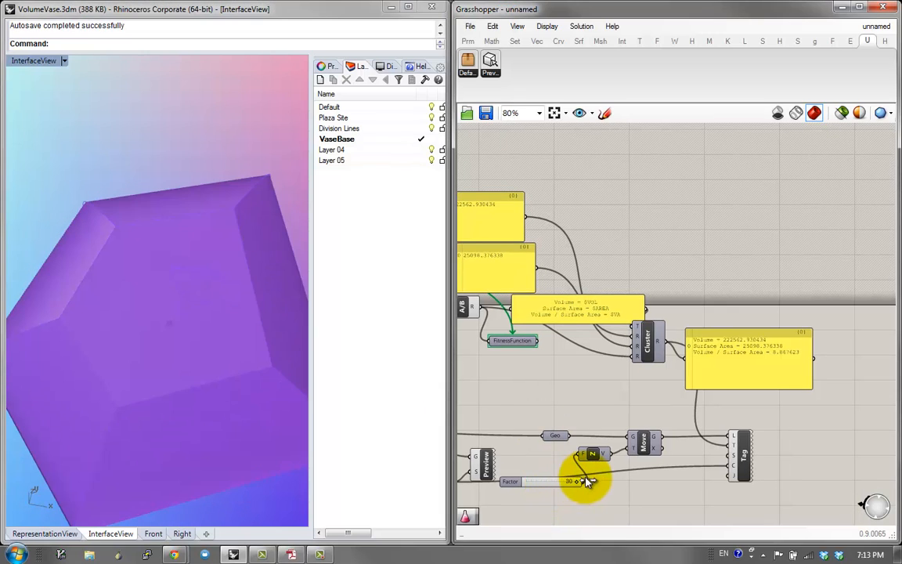
{"action": "right_click", "coordinate": [214, 245]}
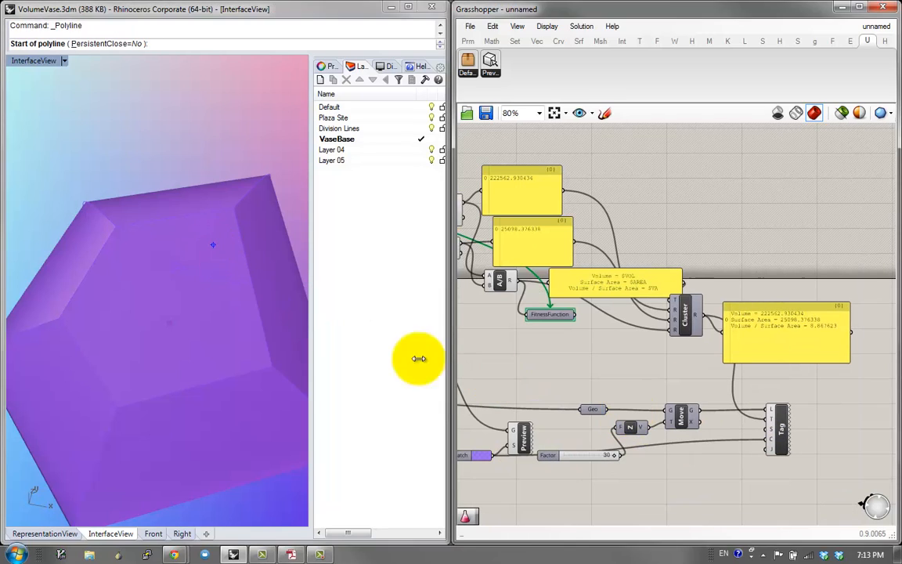
{"action": "right_click_drag", "start_coordinate": [266, 313], "coordinate": [214, 295]}
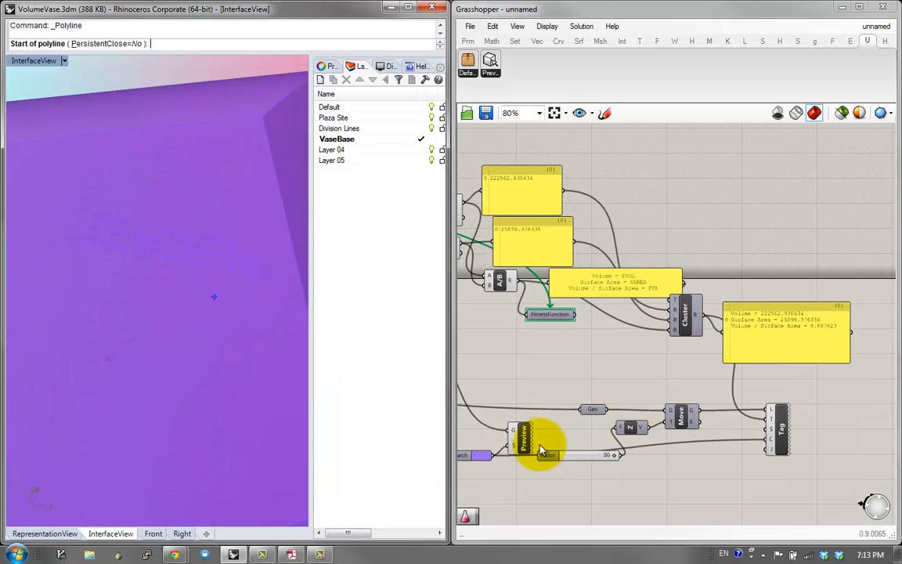
{"action": "double_click", "coordinate": [712, 469]}
{"action": "type", "text": "sw"}
{"action": "left_click", "coordinate": [696, 375]}
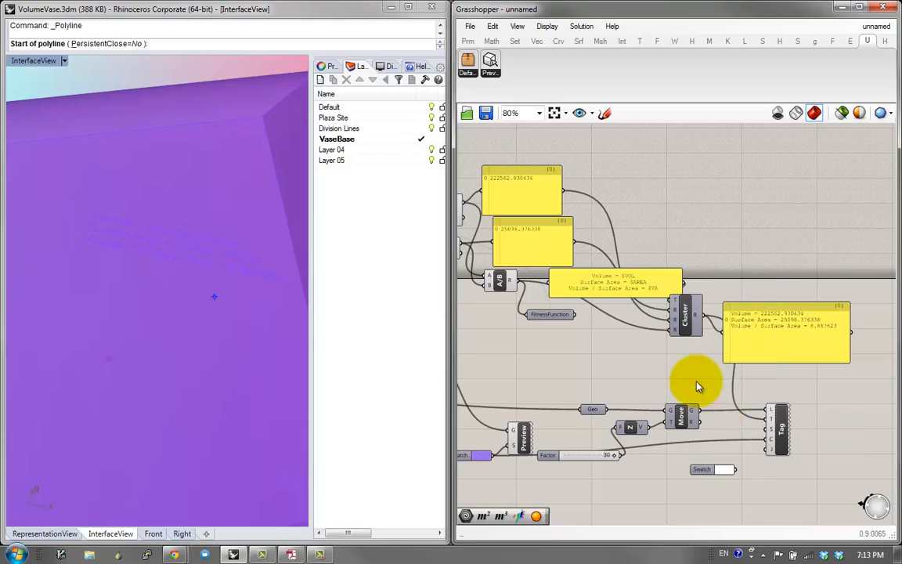
Step: Examine the white volume and surface area label from above and from the side, cancelling the accidentally started Polyline command
{"action": "right_click_drag", "start_coordinate": [270, 332], "coordinate": [210, 285]}
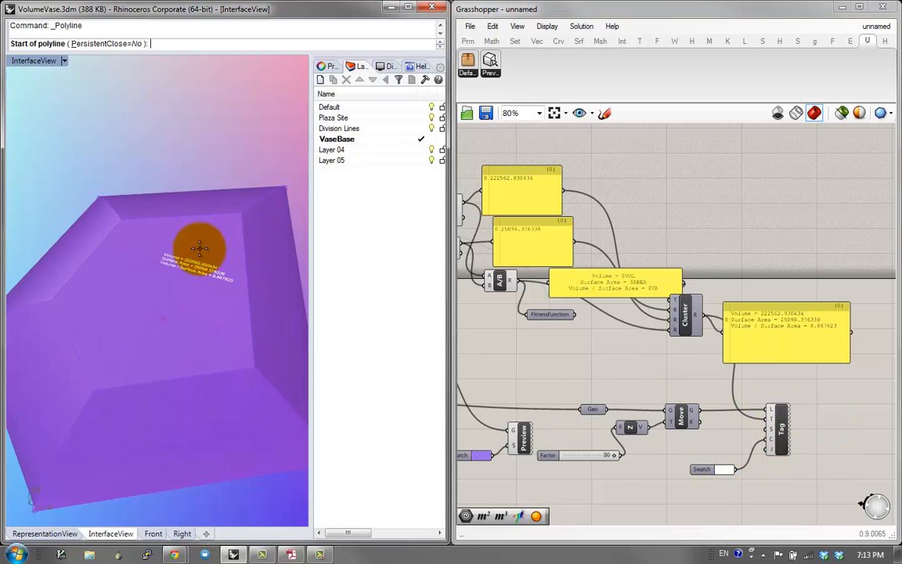
{"action": "scroll", "coordinate": [200, 249], "scroll_direction": "up", "scroll_amount": 3}
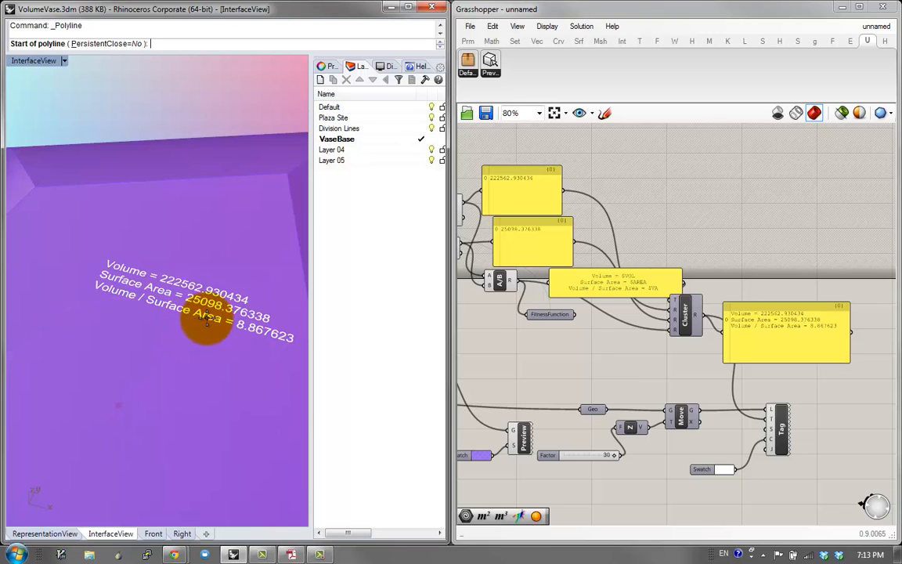
{"action": "right_click_drag", "start_coordinate": [207, 317], "coordinate": [131, 294]}
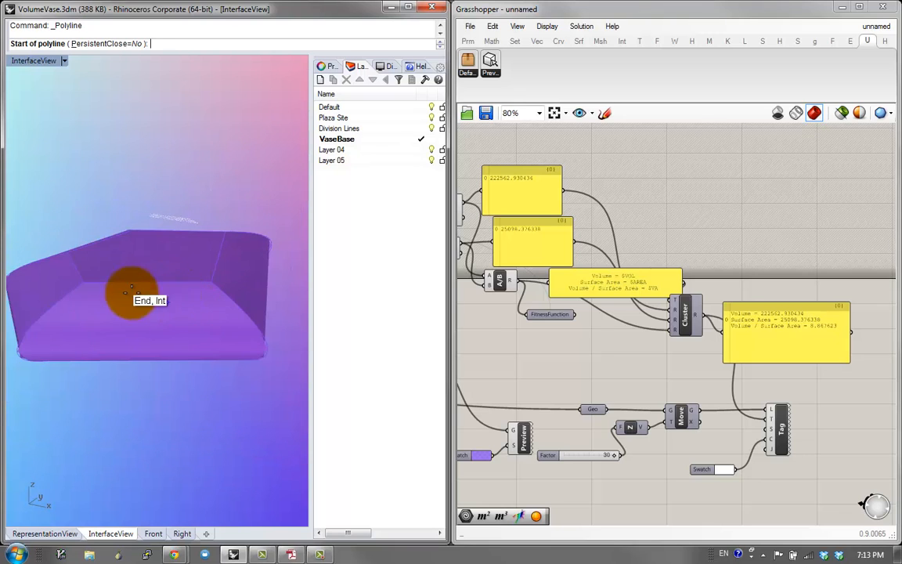
{"action": "mouse_move", "coordinate": [181, 341]}
{"action": "right_mouse_down"}
{"action": "mouse_move", "coordinate": [137, 318]}
{"action": "mouse_move", "coordinate": [165, 320]}
{"action": "mouse_move", "coordinate": [133, 267]}
{"action": "mouse_move", "coordinate": [131, 483]}
{"action": "mouse_move", "coordinate": [153, 334]}
{"action": "mouse_move", "coordinate": [131, 405]}
{"action": "mouse_move", "coordinate": [166, 470]}
{"action": "mouse_move", "coordinate": [234, 352]}
{"action": "mouse_move", "coordinate": [218, 382]}
{"action": "mouse_move", "coordinate": [196, 344]}
{"action": "mouse_move", "coordinate": [195, 245]}
{"action": "mouse_move", "coordinate": [186, 327]}
{"action": "right_mouse_up"}
{"action": "key", "text": "Escape"}
{"action": "scroll", "coordinate": [181, 317], "scroll_direction": "up", "scroll_amount": 5}
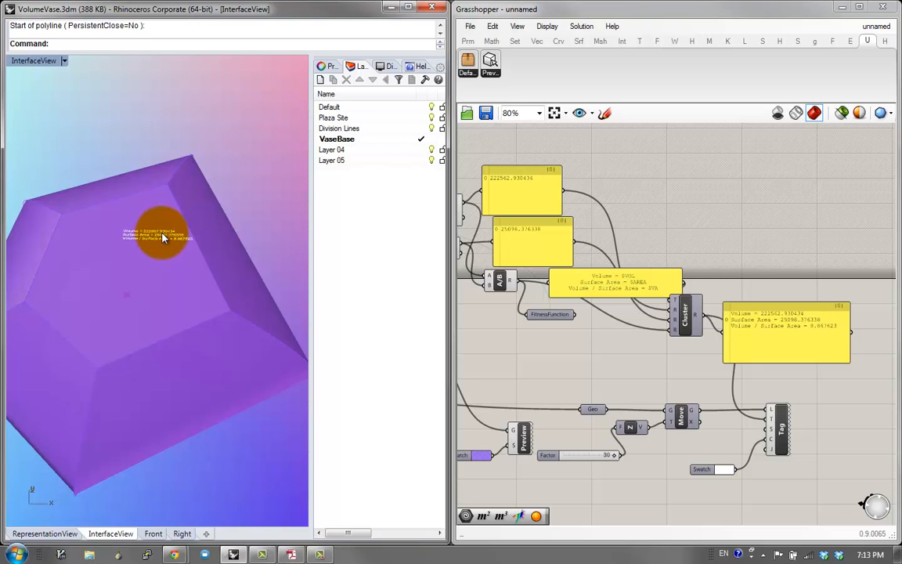
{"action": "scroll", "coordinate": [161, 235], "scroll_direction": "up", "scroll_amount": 2}
{"action": "scroll", "coordinate": [164, 246], "scroll_direction": "up", "scroll_amount": 2}
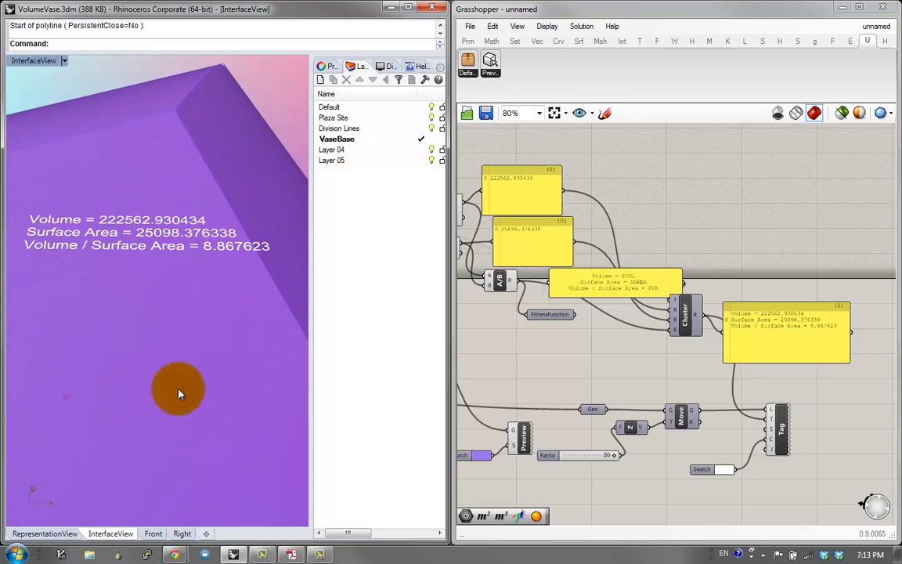
Step: Set the Factor slider linked to the Galapagos genome to 1.7 and check the ratio on the vase's label
{"action": "right_click_drag", "start_coordinate": [547, 400], "coordinate": [786, 401]}
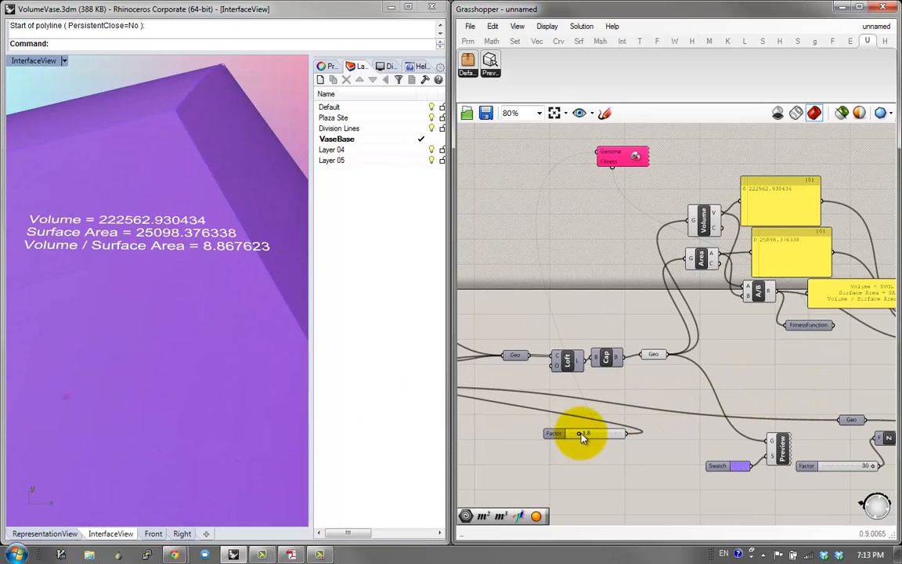
{"action": "left_click_drag", "start_coordinate": [581, 434], "coordinate": [576, 435]}
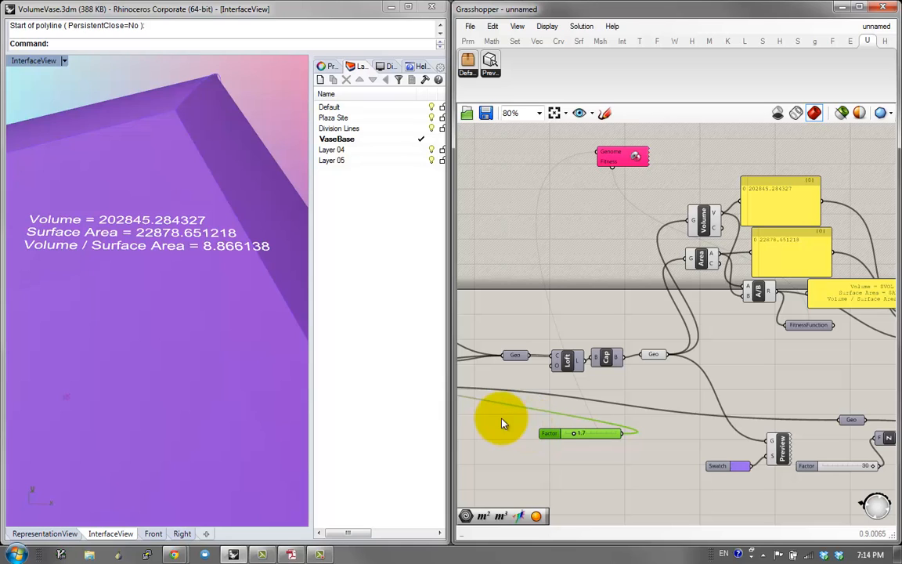
{"action": "right_click_drag", "start_coordinate": [254, 316], "coordinate": [101, 285]}
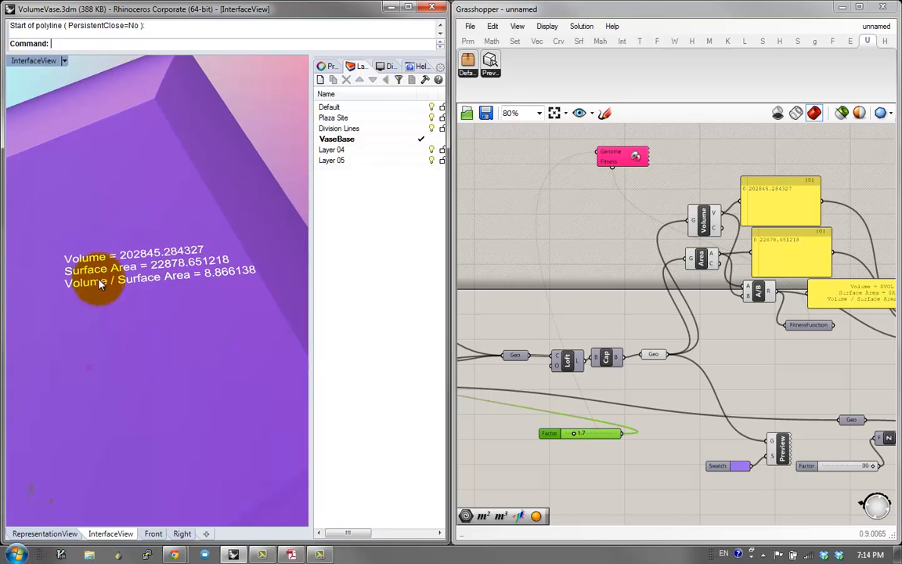